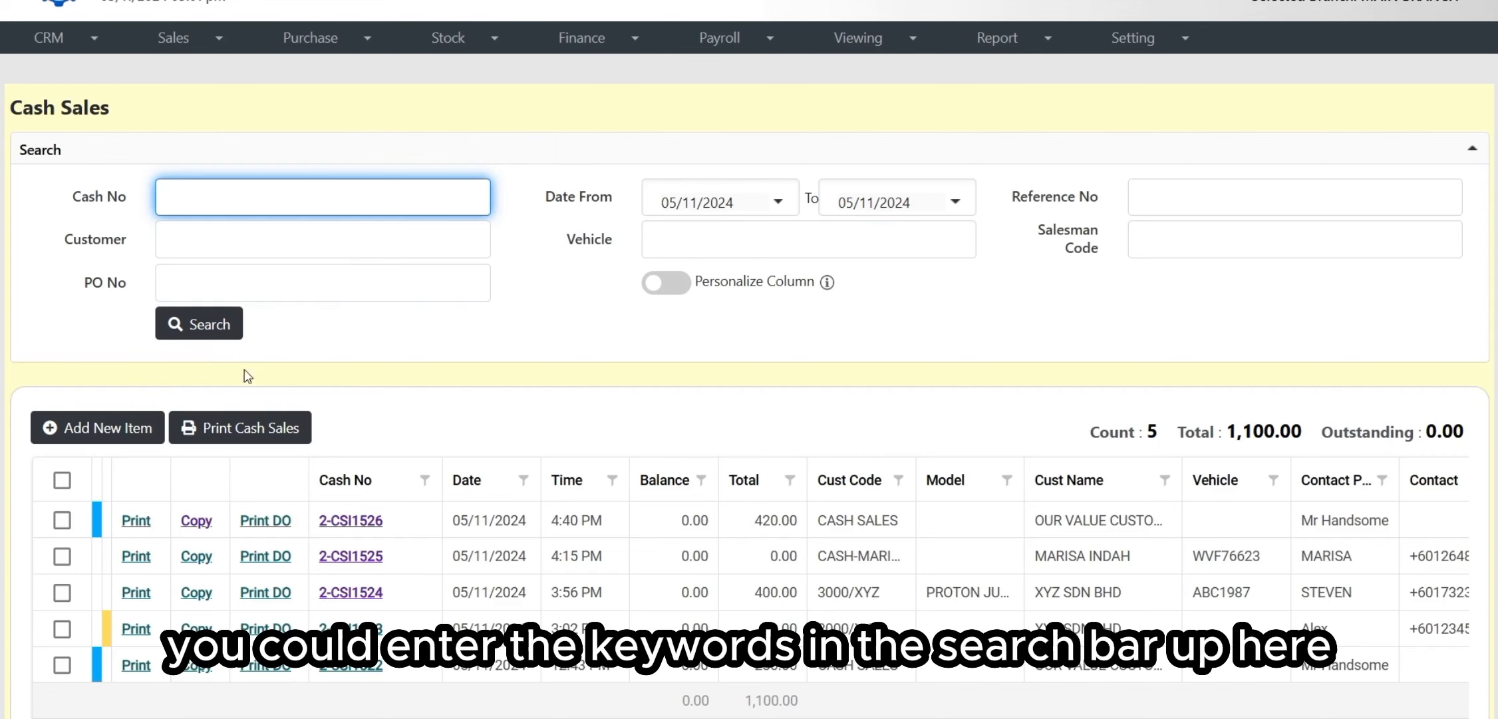
Run the Cash Sales search with blank keywords, turn on column personalization and look through the column list
click(211, 326)
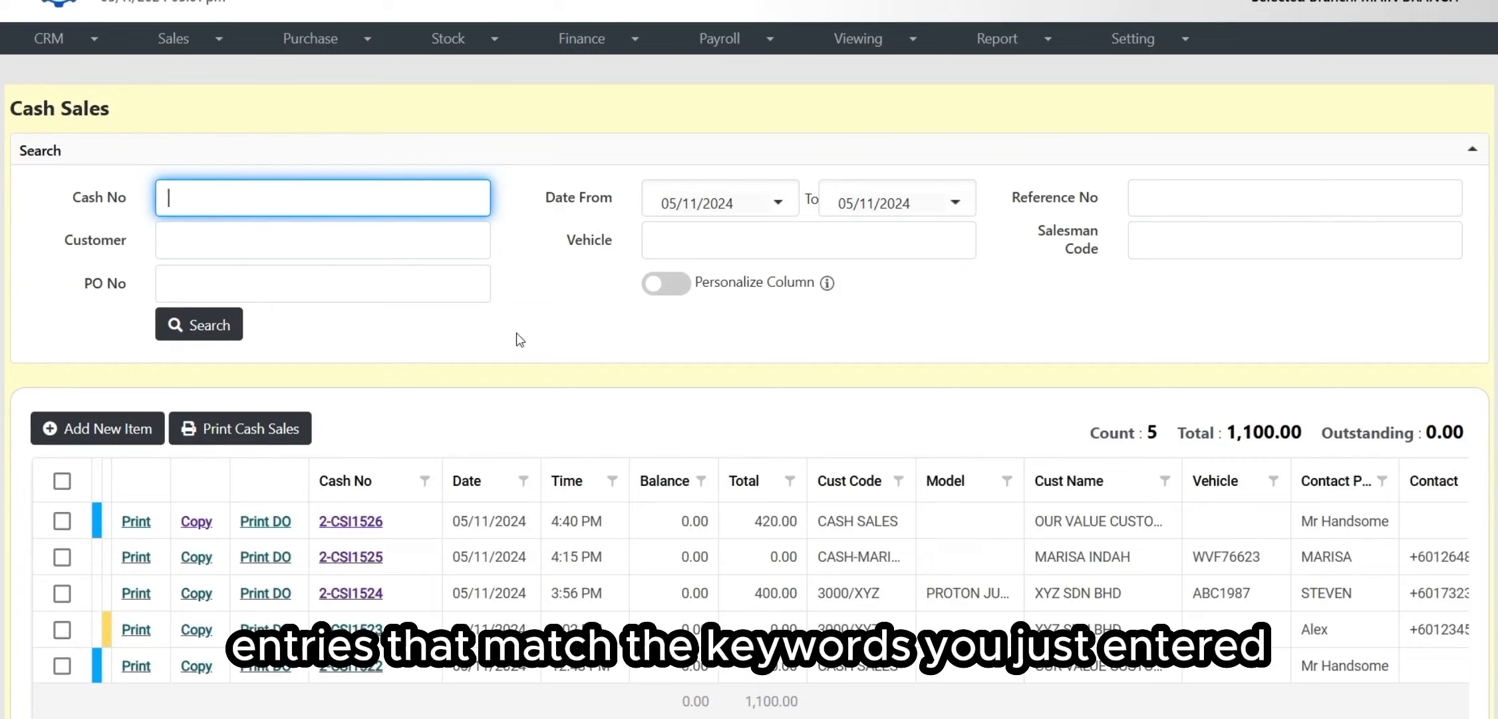
click(669, 293)
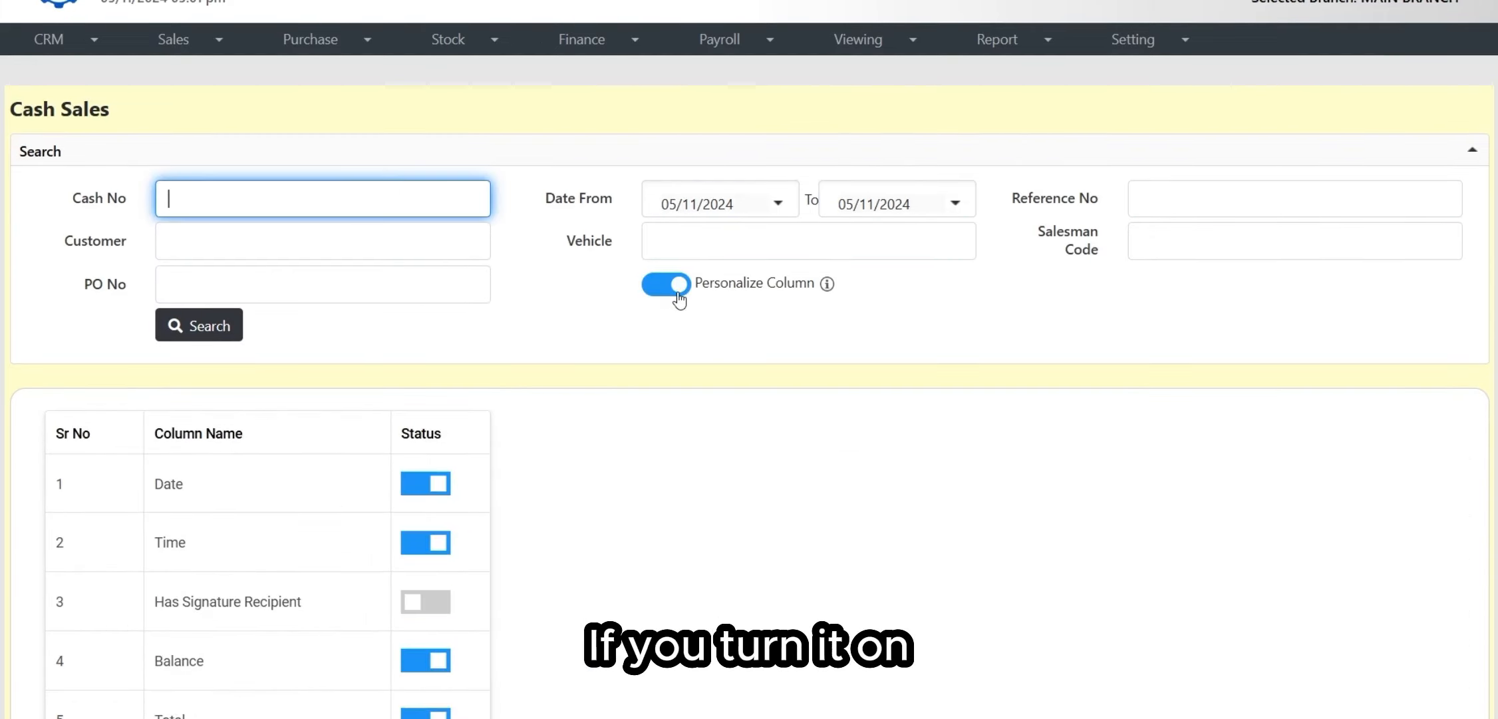
scroll(505, 438, down, 3)
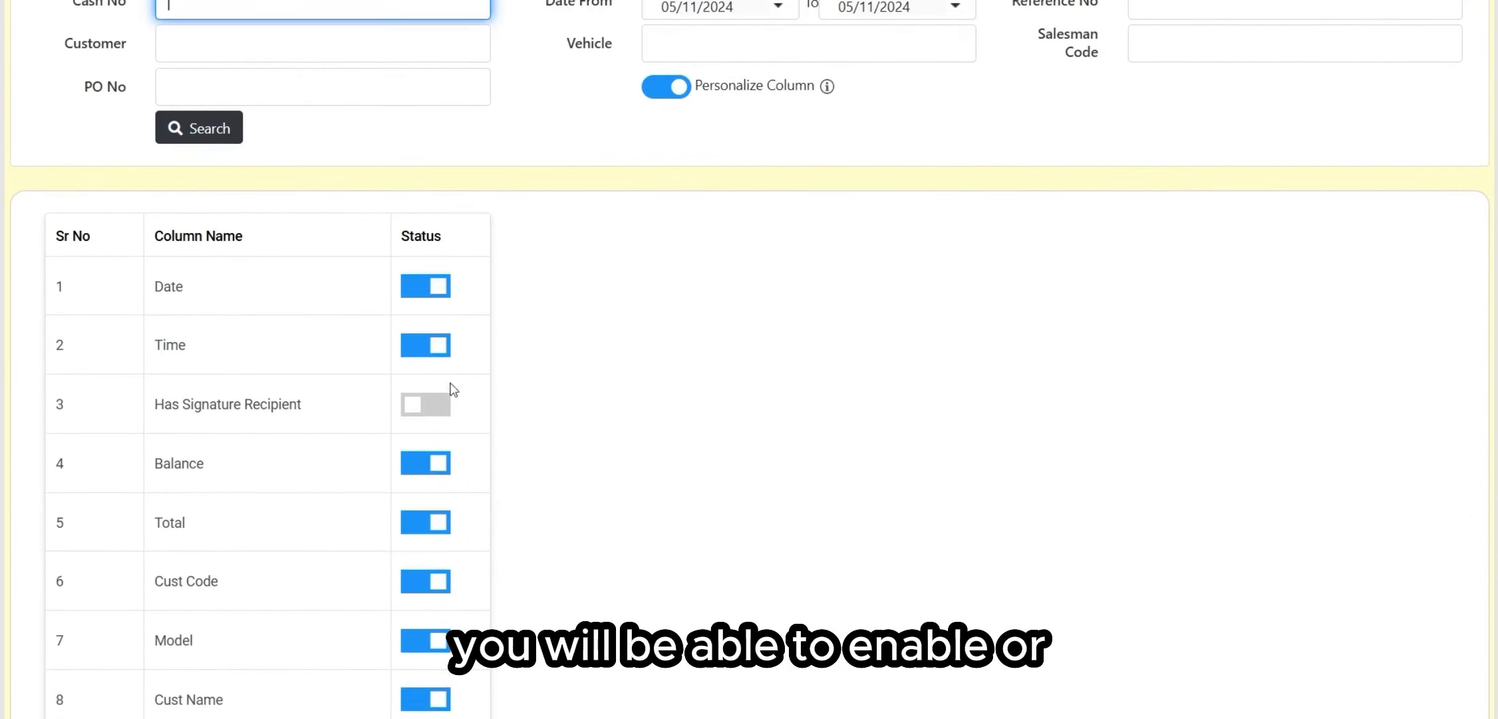
scroll(447, 466, down, 9)
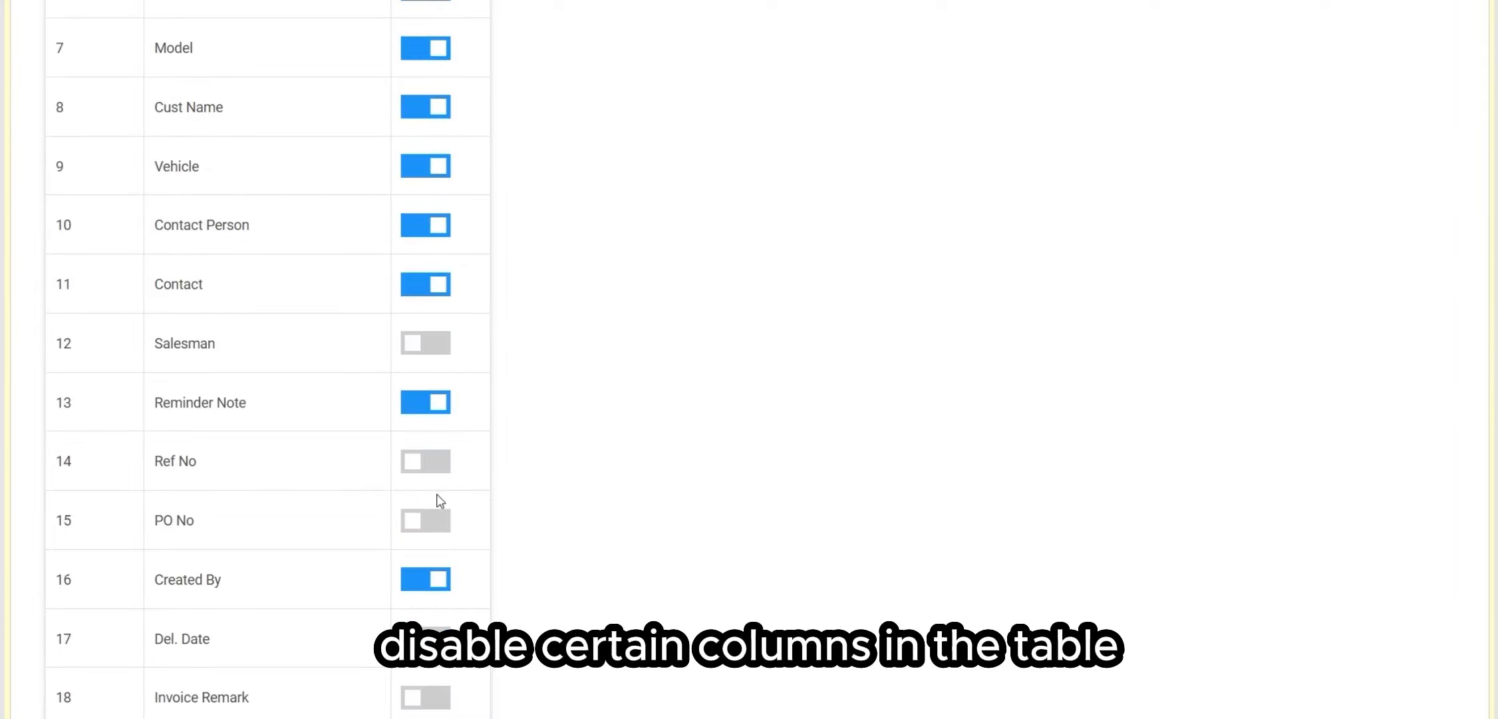
scroll(439, 500, up, 5)
scroll(439, 492, down, 5)
scroll(438, 479, up, 6)
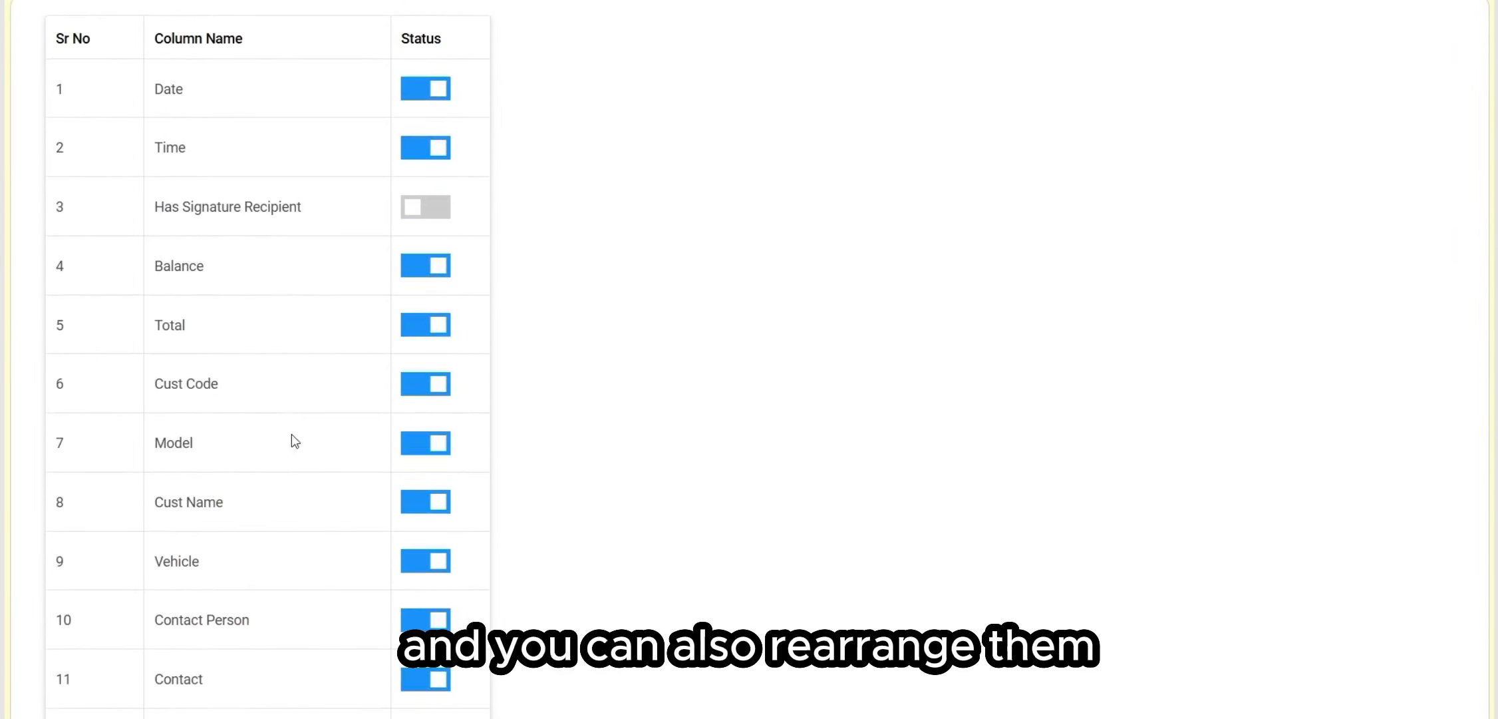
Rearrange the table columns so that Total comes before Balance and Model comes before Cust Code
drag(292, 435, 284, 258)
mouse_move(286, 206)
mouse_down()
mouse_move(284, 297)
mouse_move(313, 326)
mouse_up()
scroll(359, 362, down, 9)
scroll(362, 370, down, 15)
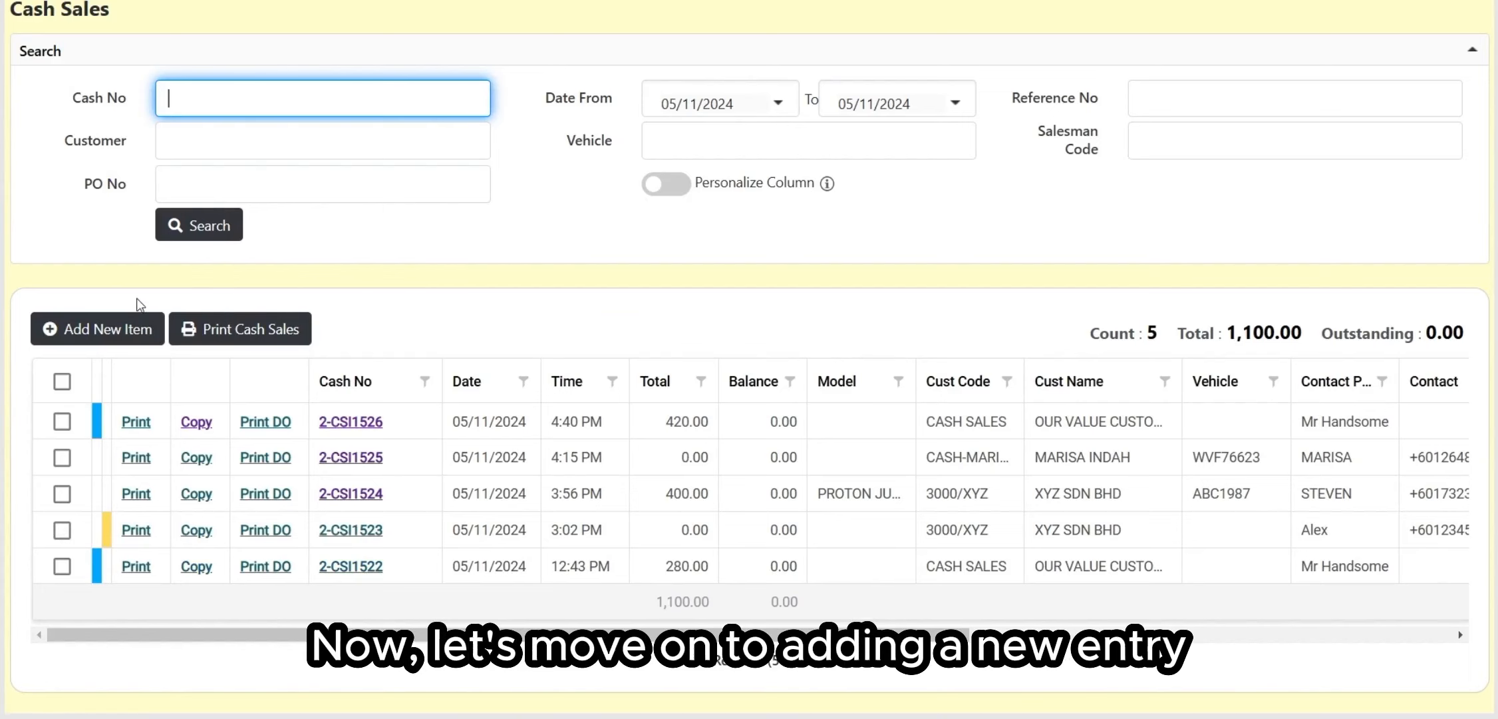
Add a new cash sales entry, look up "cash sales" and choose OUR VALUE CUSTOMEER as the customer
click(117, 316)
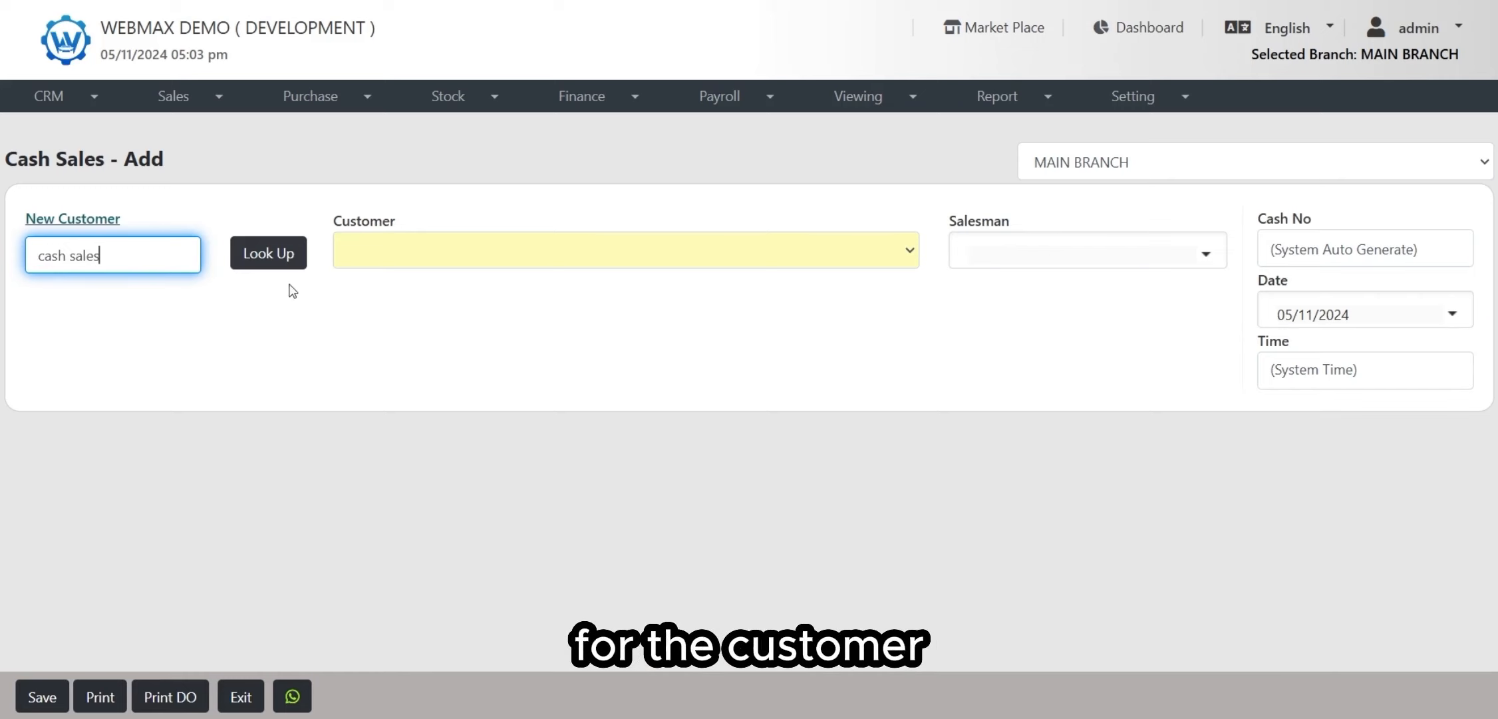
click(263, 253)
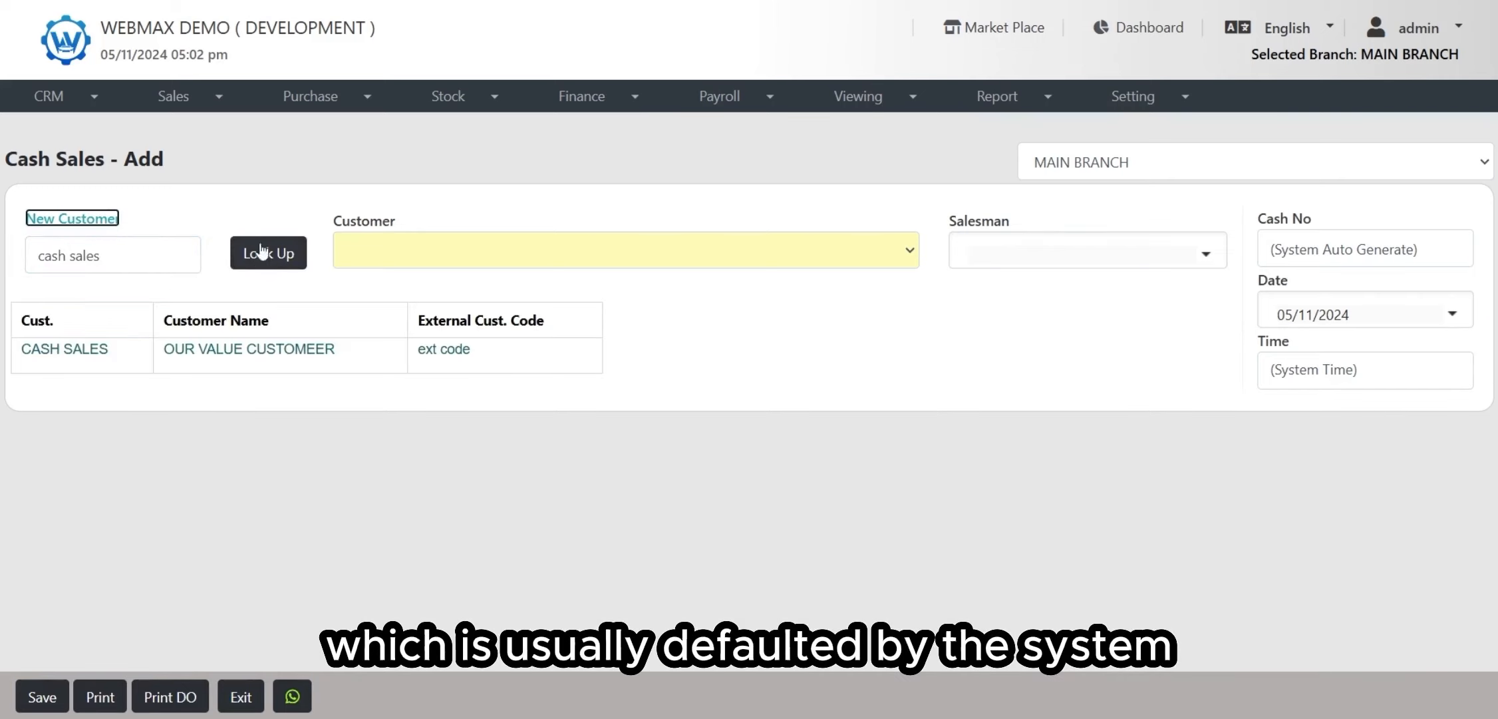
click(256, 350)
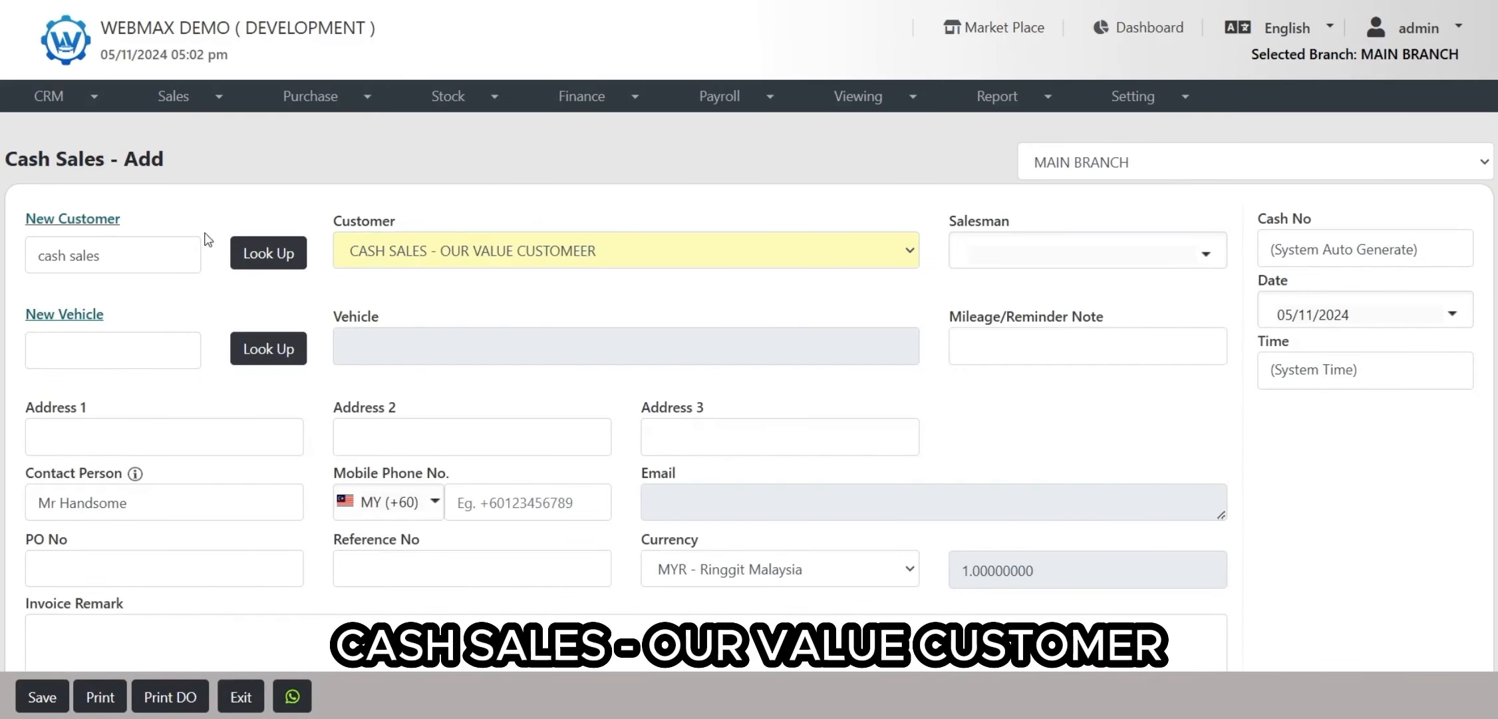
Look up "xyz" and change the entry's customer to 3000/XYZ - XYZ SDN BHD
click(160, 256)
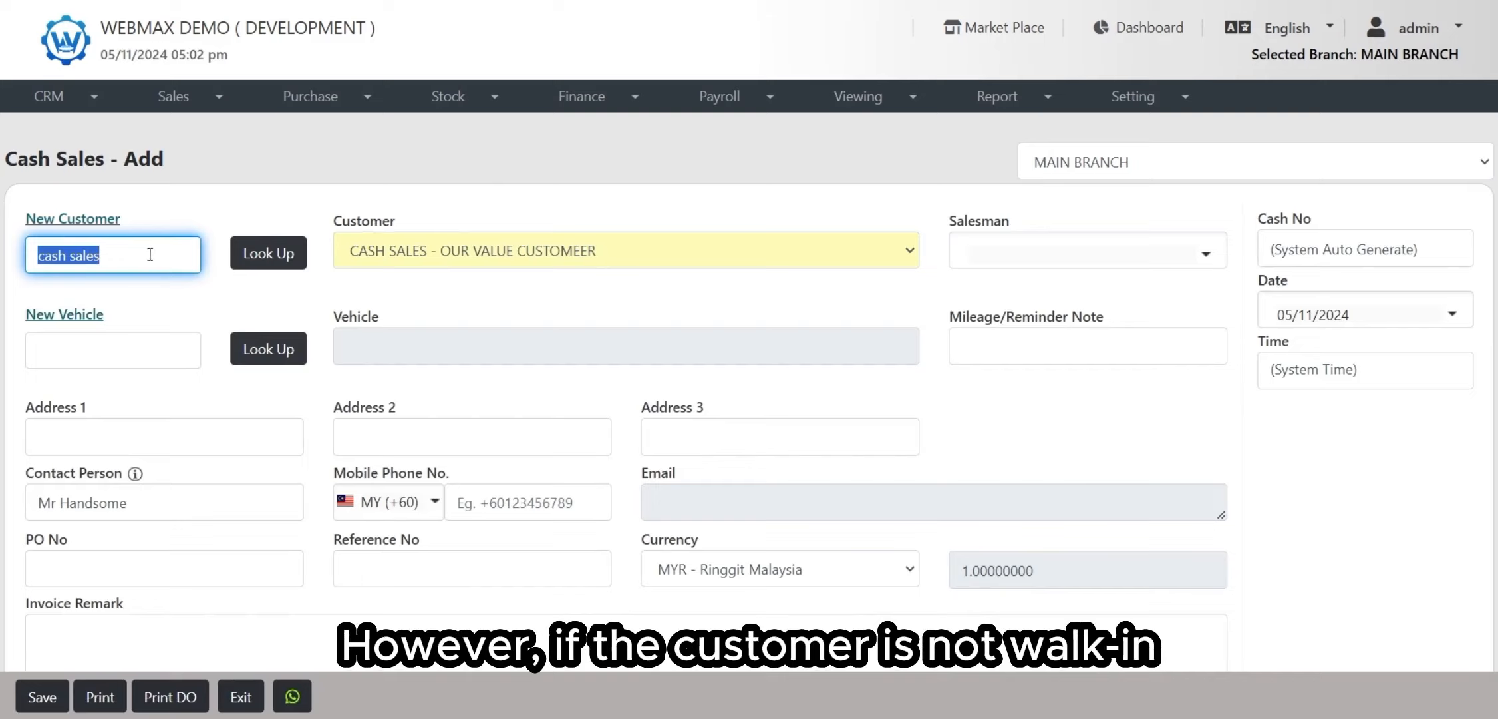
text(xyz)
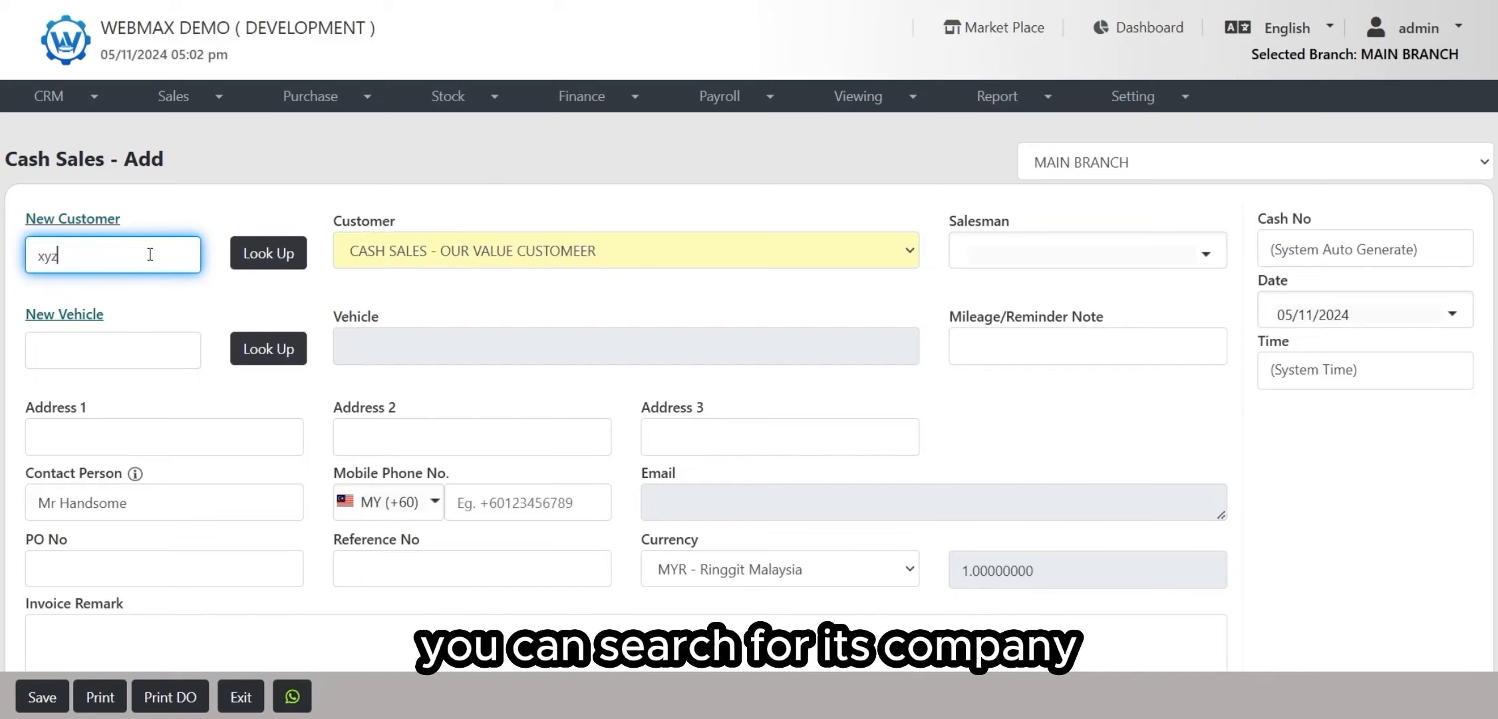
key(Return)
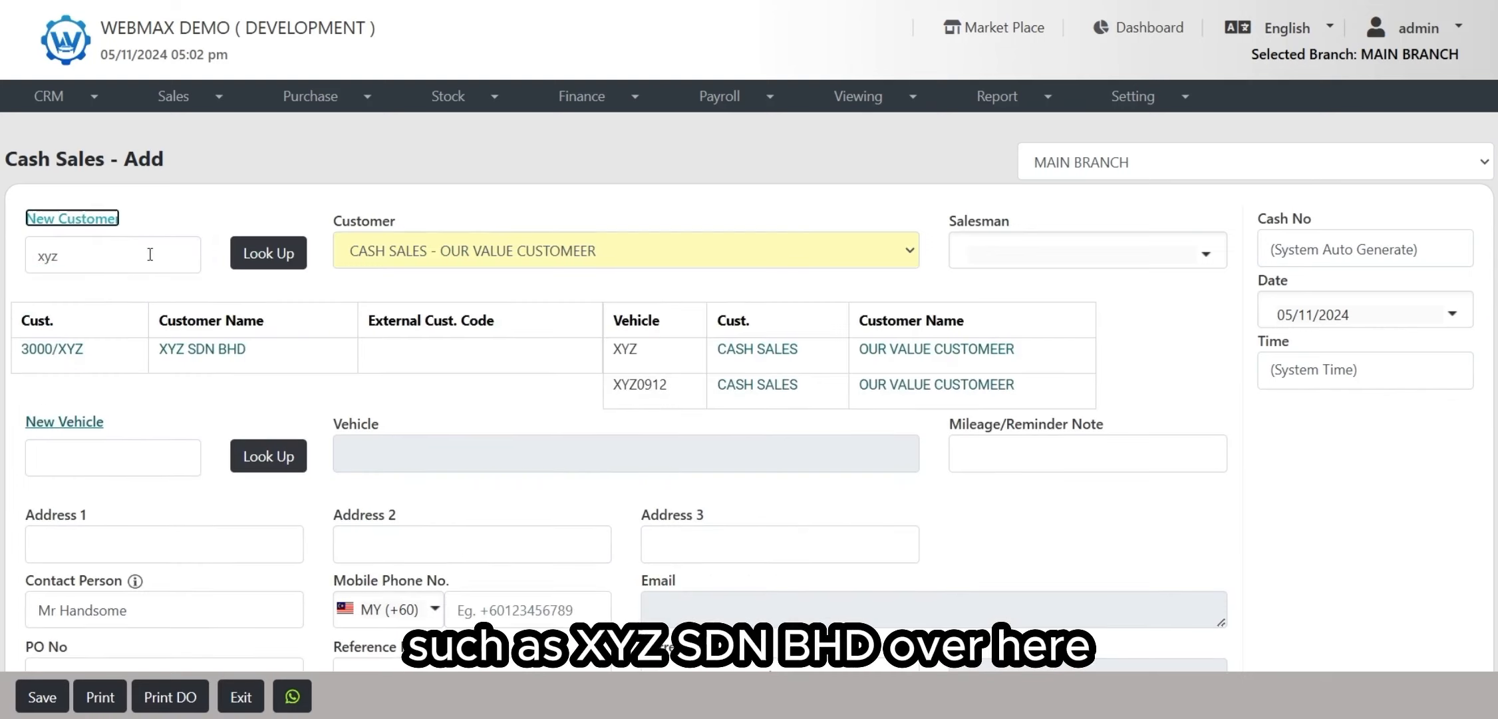
click(196, 354)
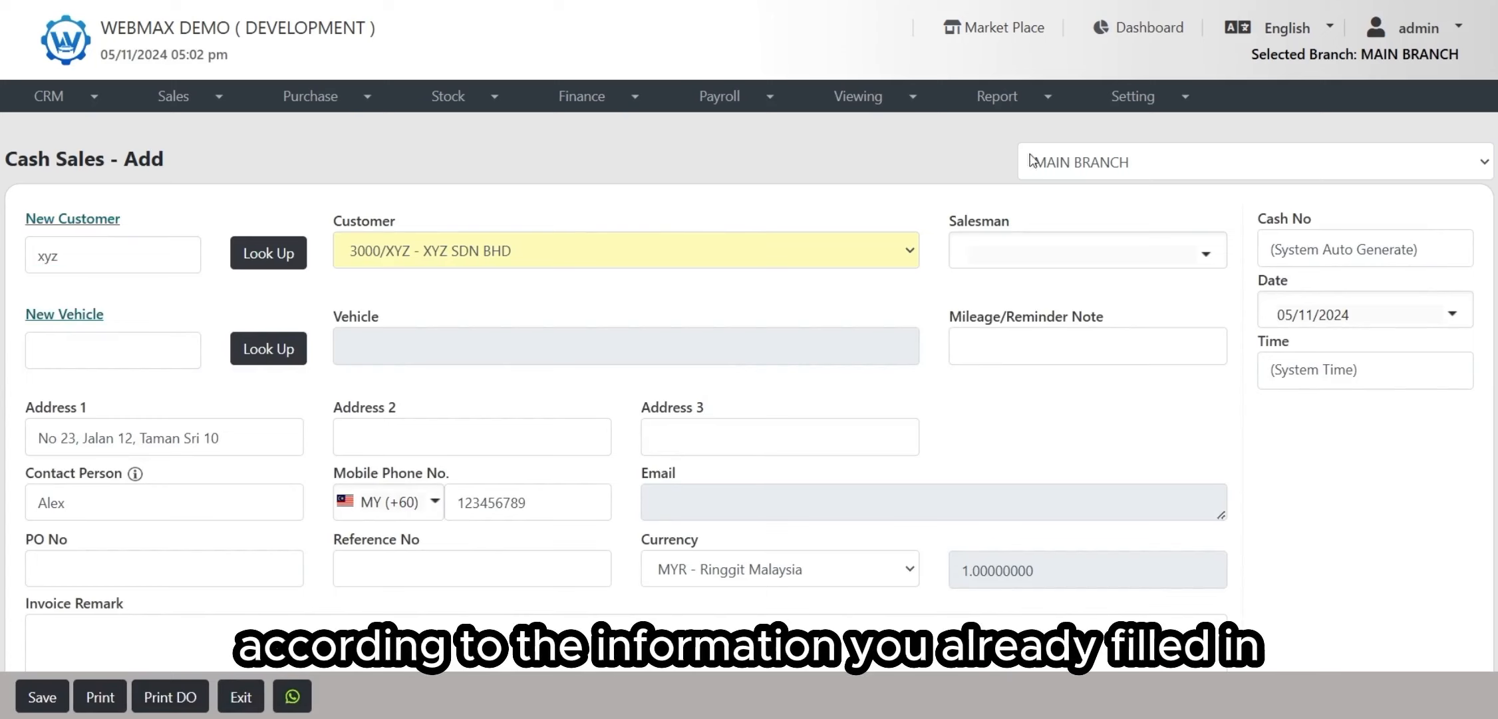
Look up the customer's vehicles with "ABC" and select ABC1987 - PROTON JUARA for the entry
click(1136, 96)
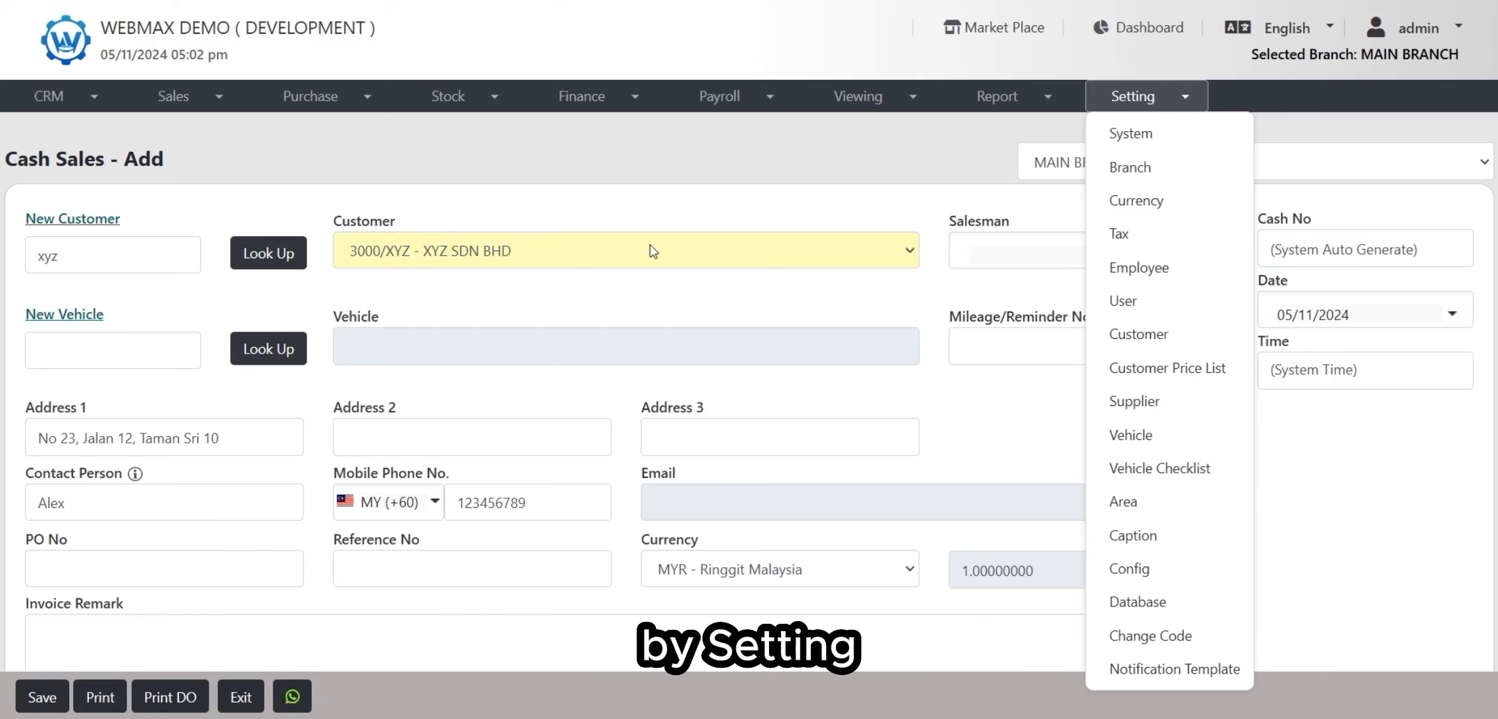
click(567, 285)
click(107, 354)
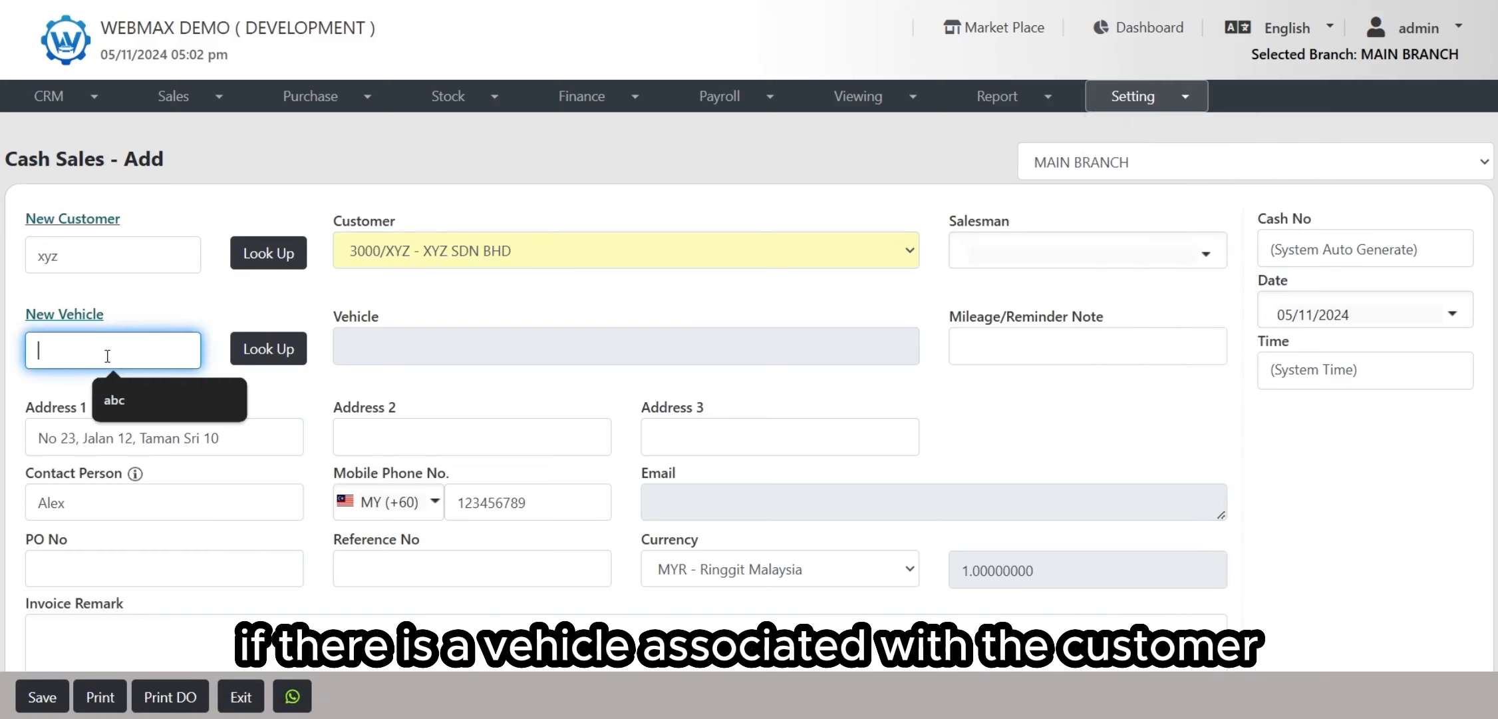
text(ABC)
click(256, 362)
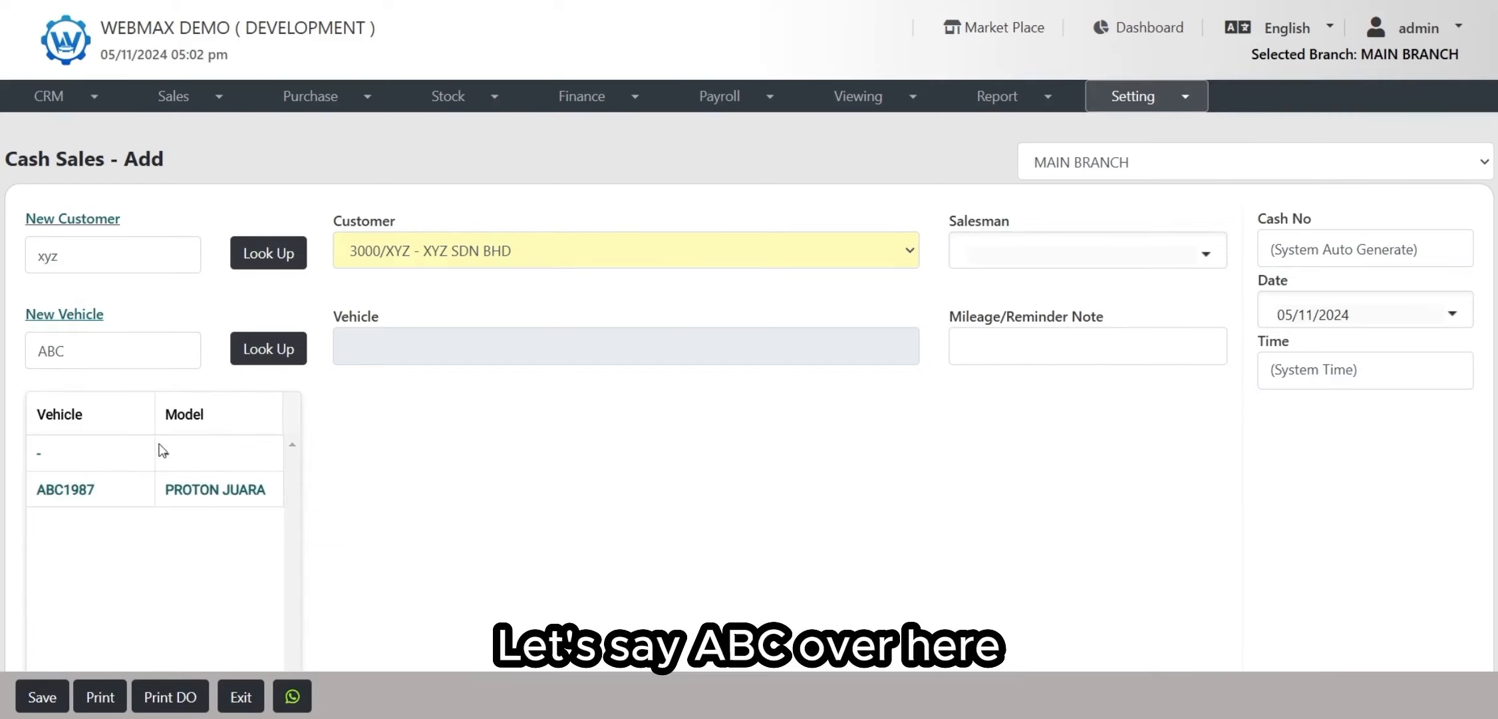
click(75, 493)
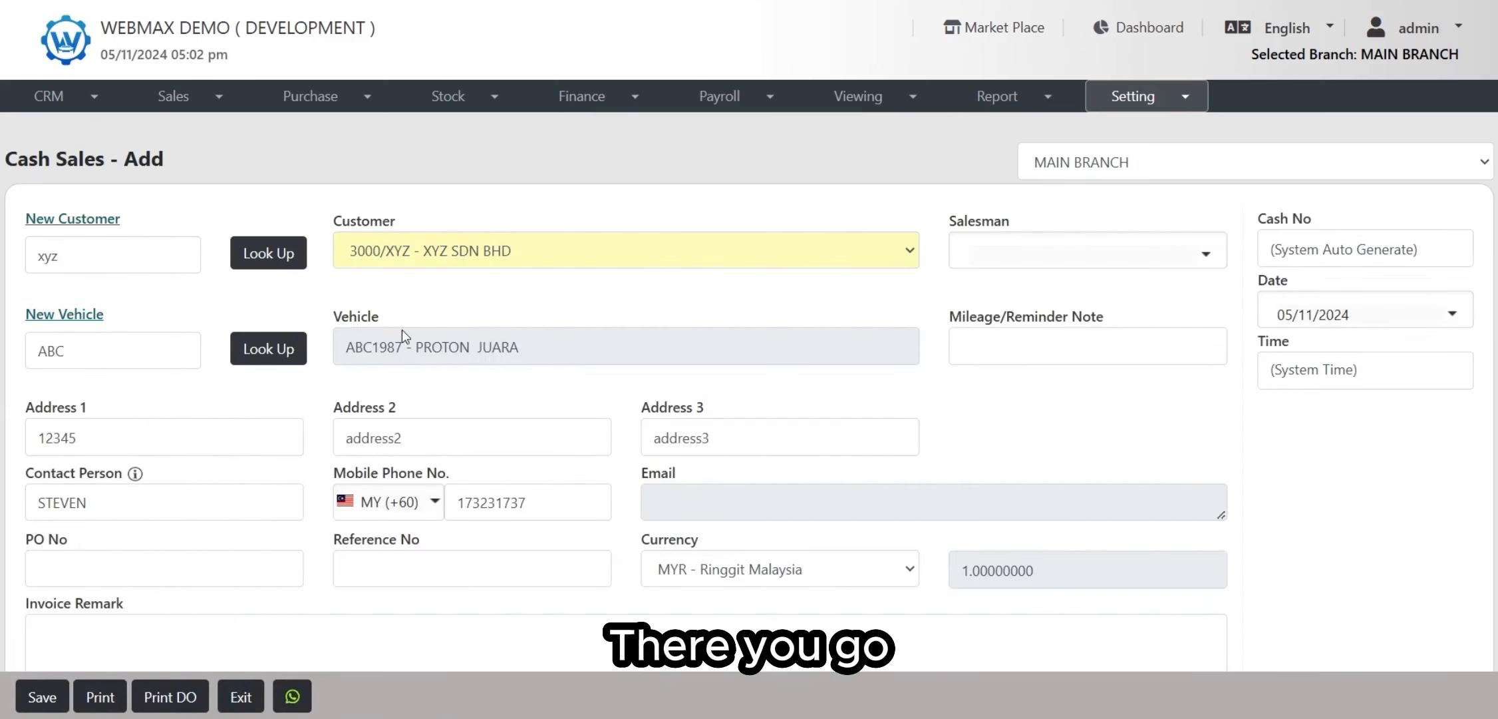
Open the new customer form from the cash sales entry and look through it
drag(426, 344, 568, 341)
click(840, 403)
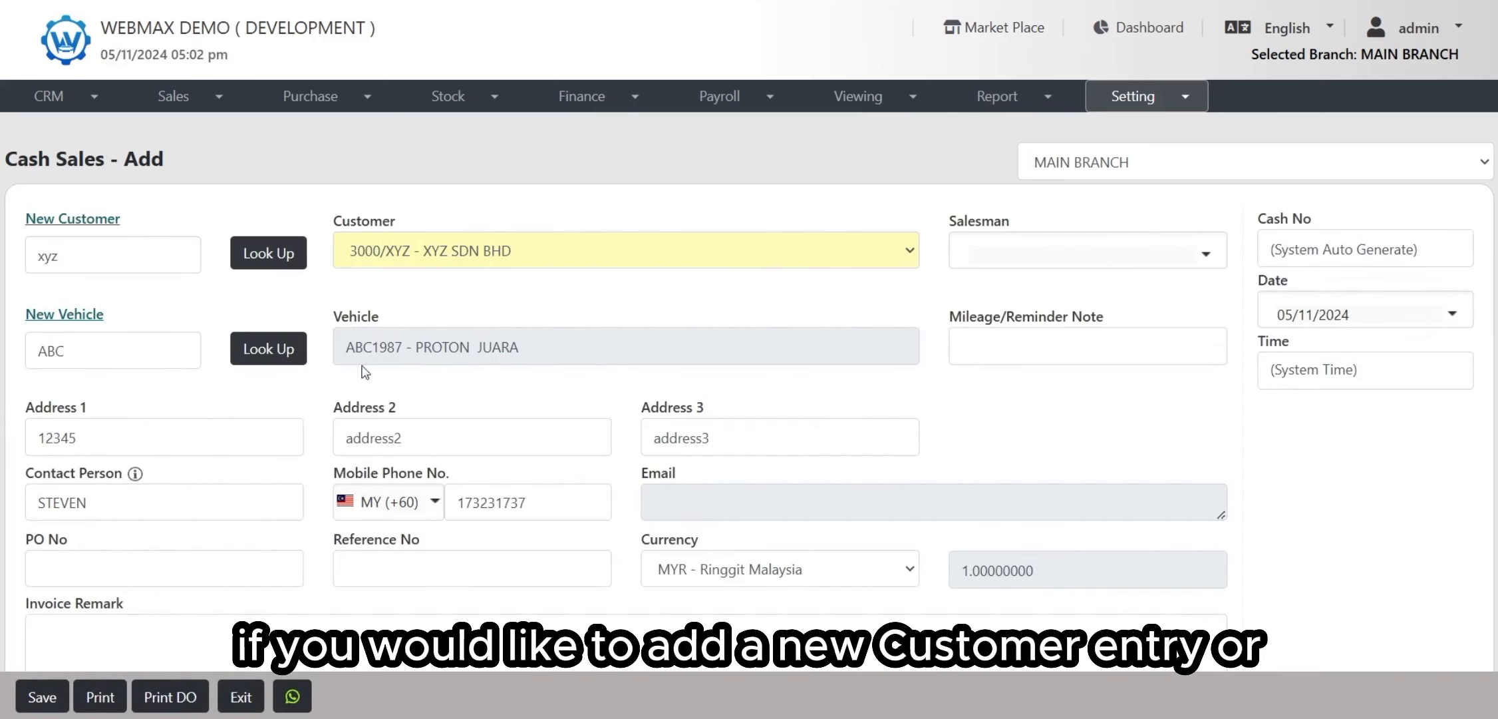
click(74, 219)
scroll(241, 156, down, 3)
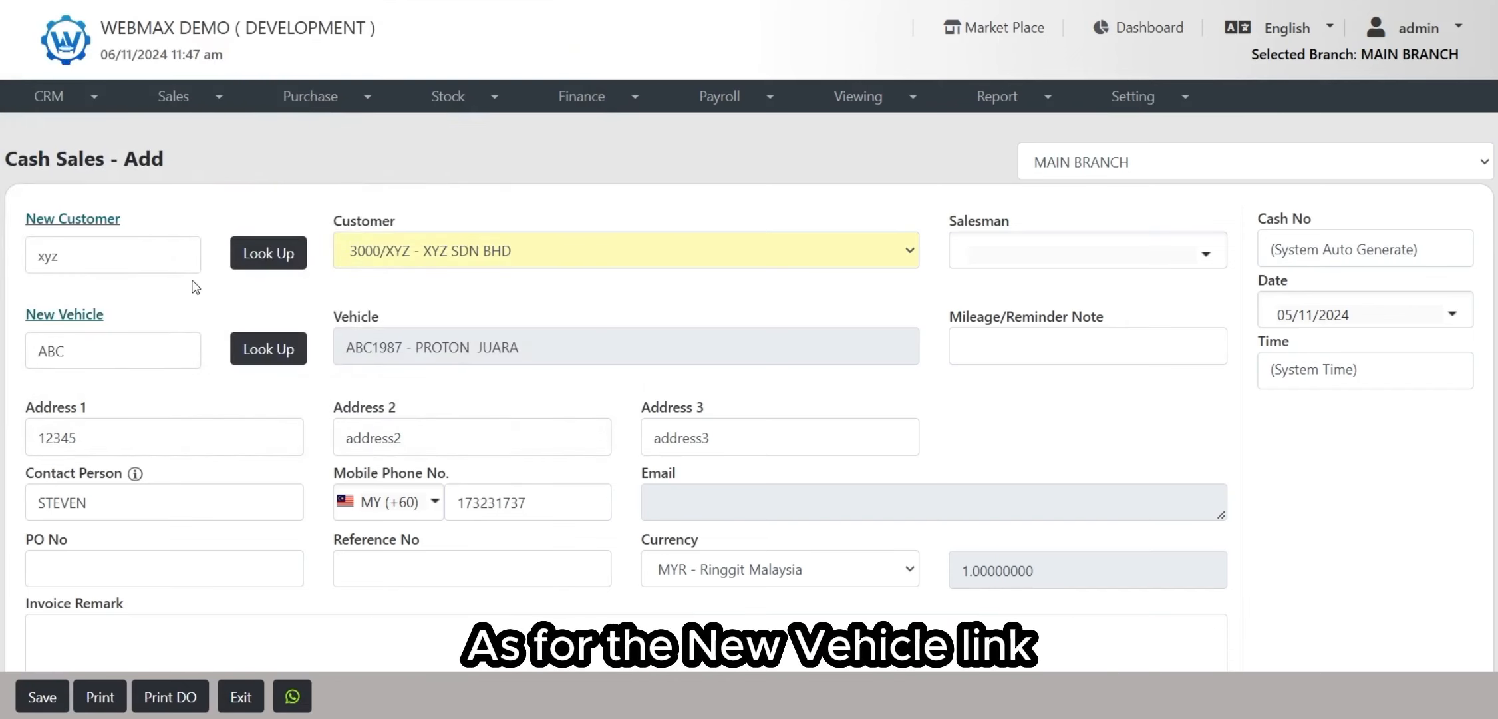
Start a new vehicle record for the customer with the number plate YY123
click(76, 315)
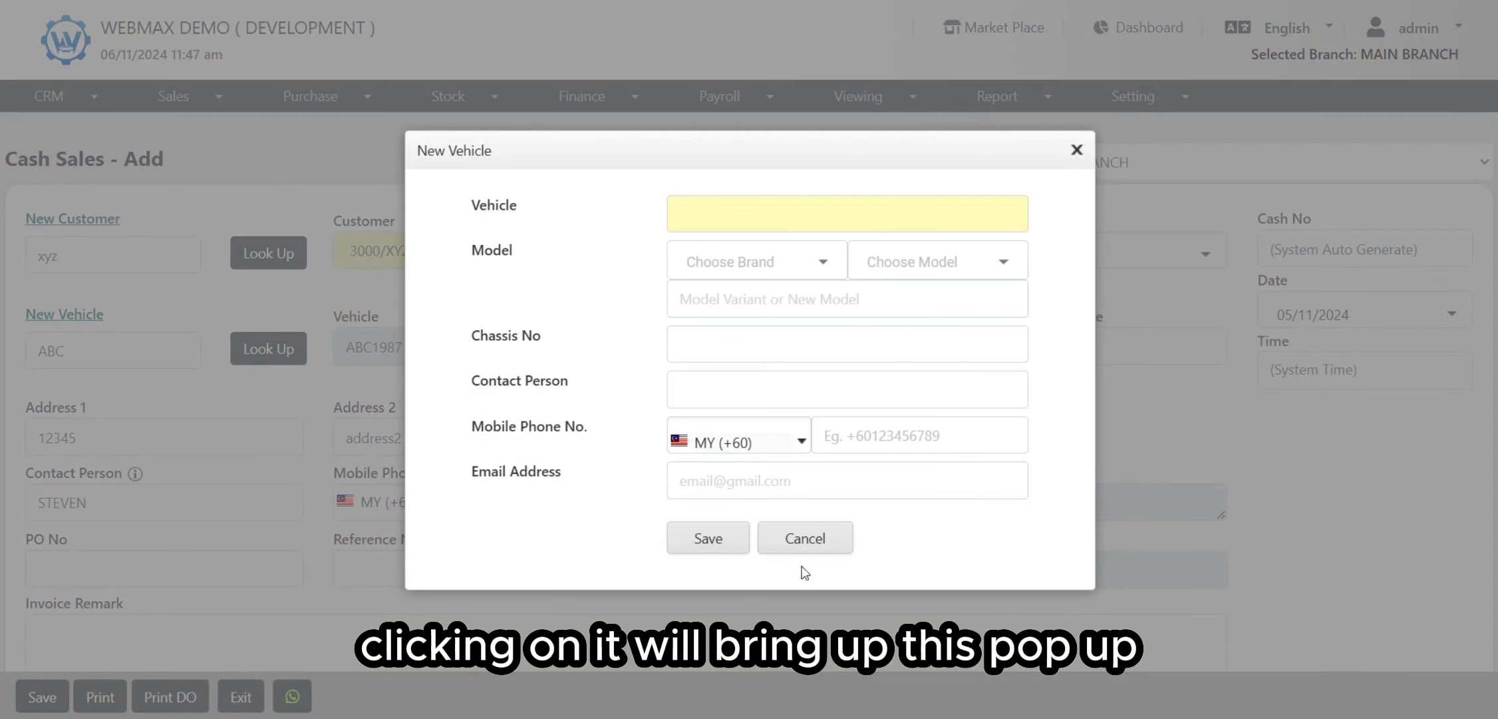
click(814, 222)
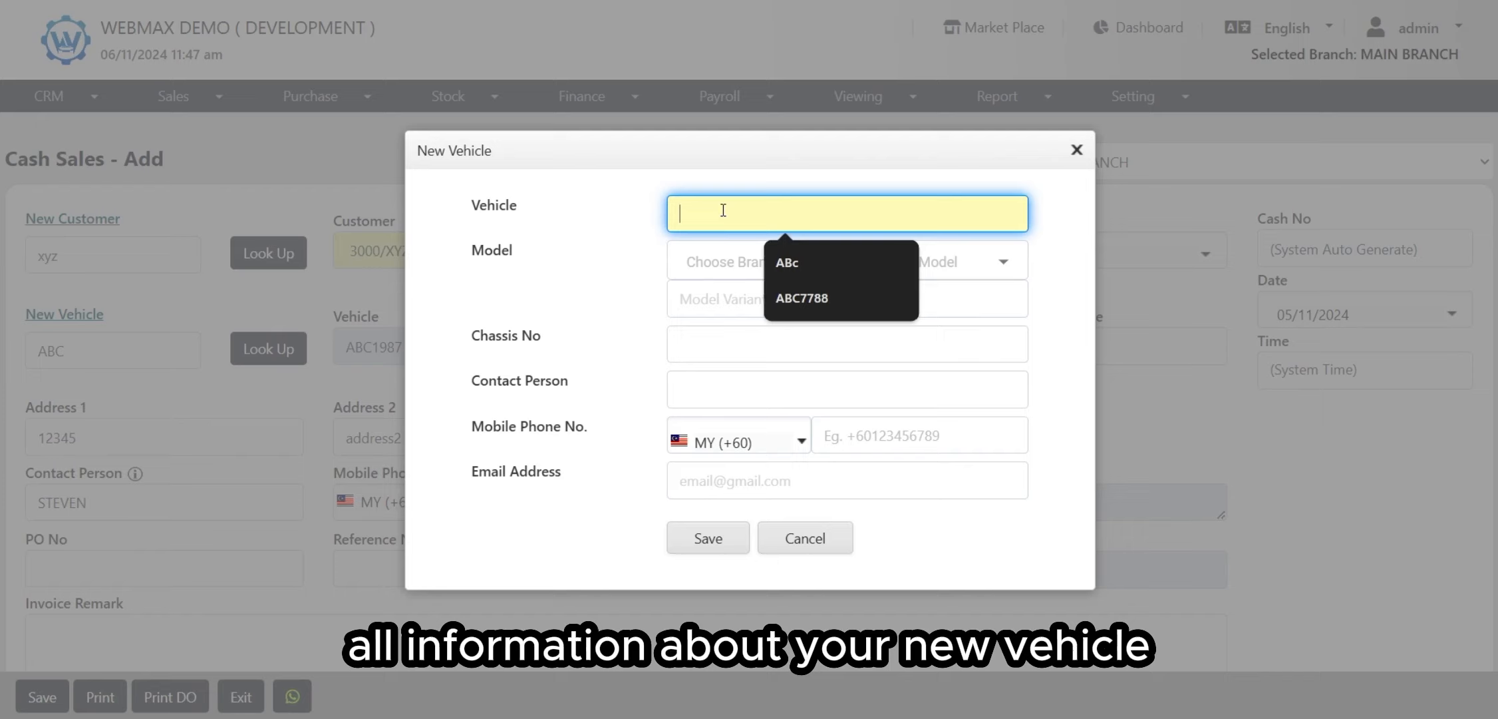
text(Y)
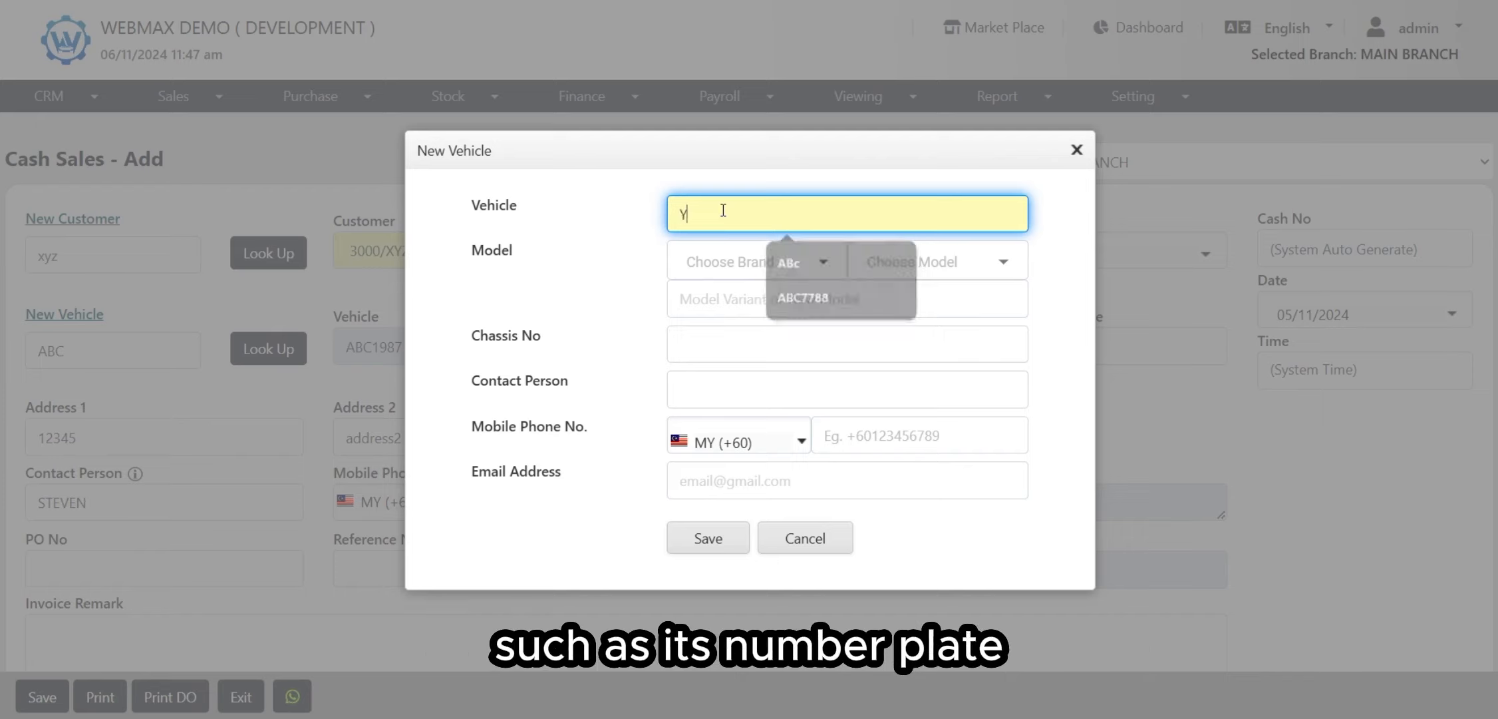
text(Y123)
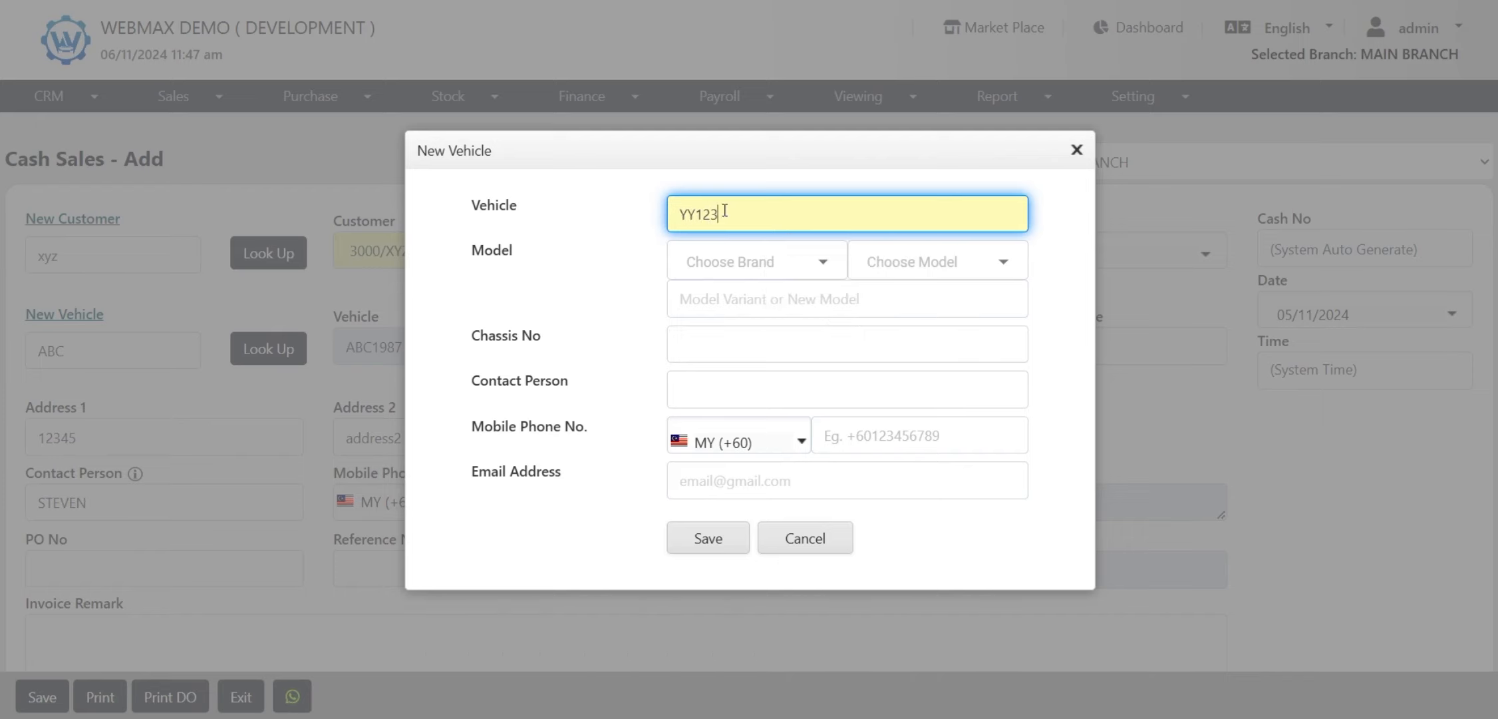
Set the new vehicle's brand to Toyota and its model to VIOS
click(823, 261)
text(y)
key(BackSpace)
text(toyo)
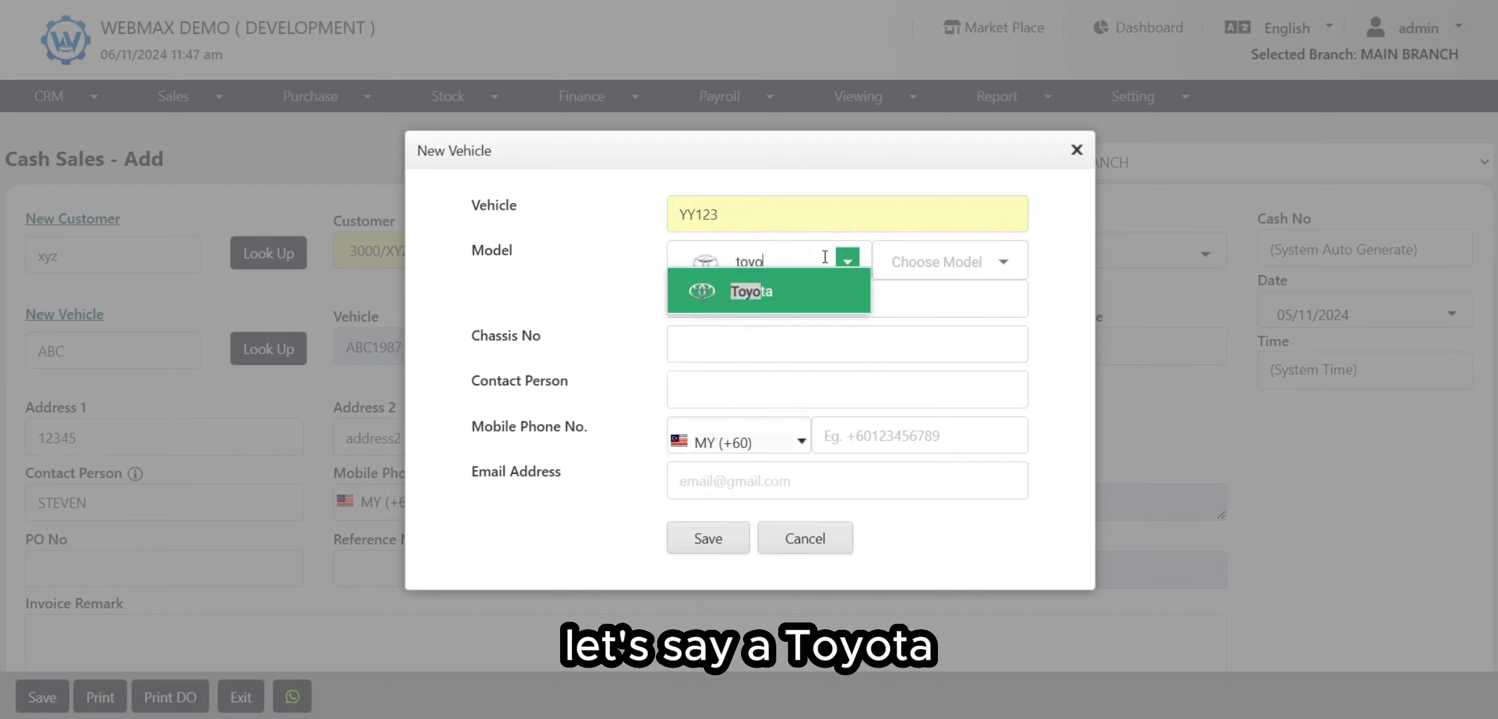
click(777, 290)
click(973, 266)
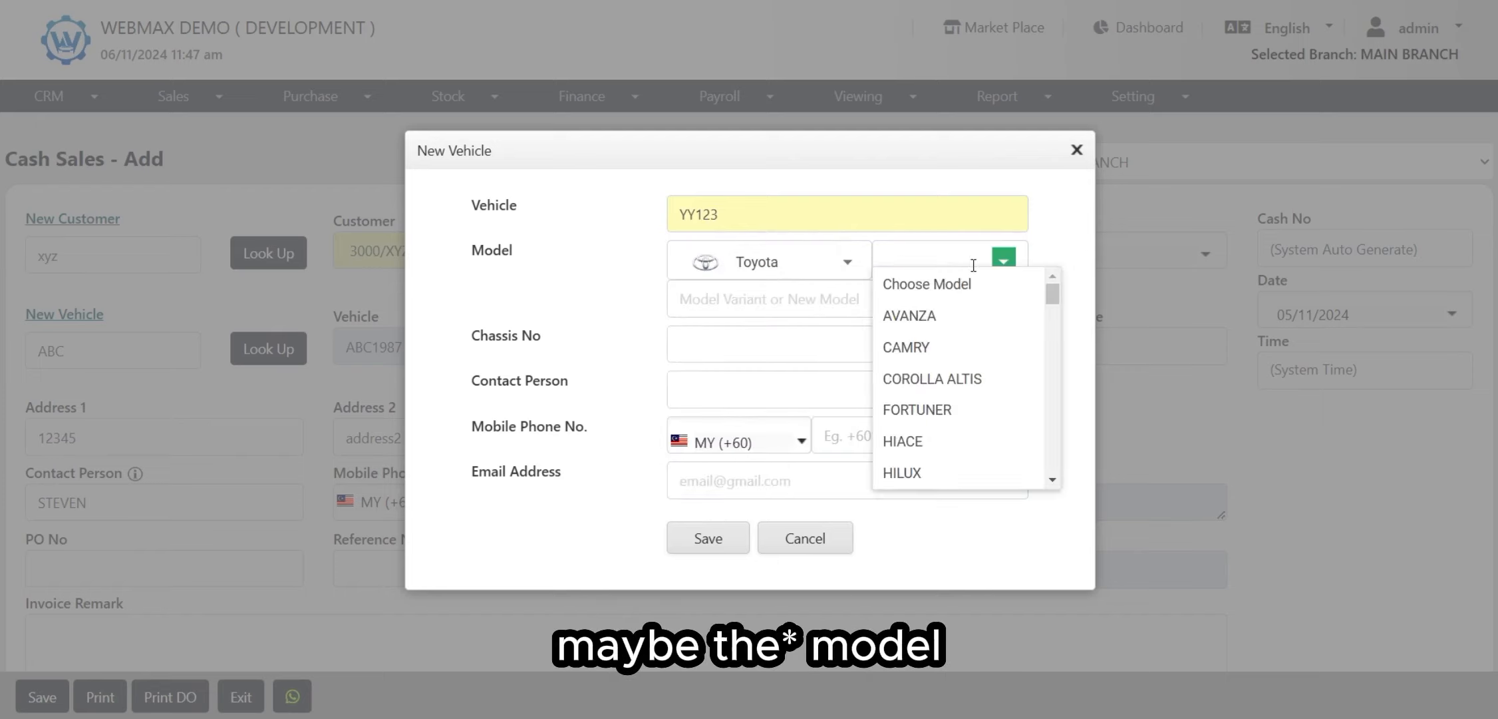
text(vios)
click(913, 280)
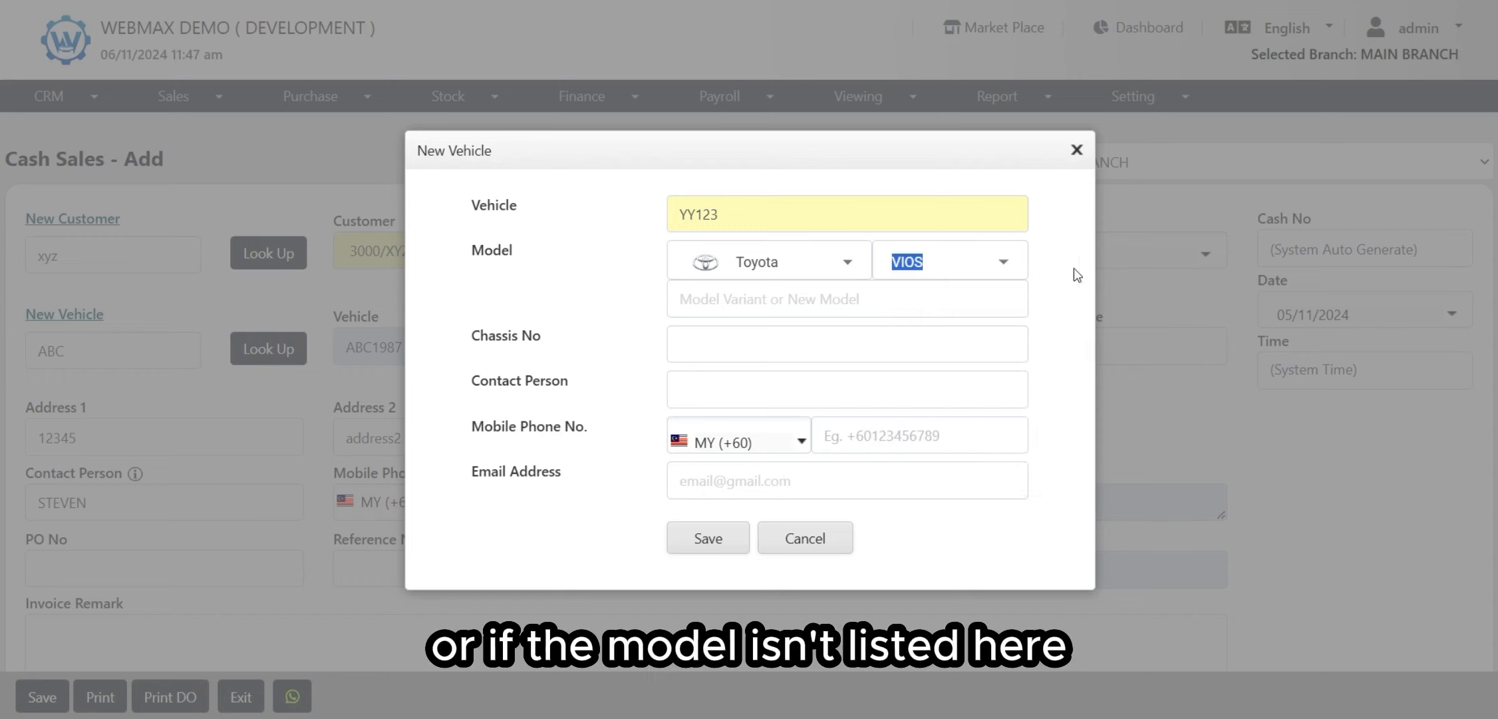
Leave the new vehicle's model variant, chassis number, contact person, mobile phone and email fields blank and save the vehicle
click(724, 304)
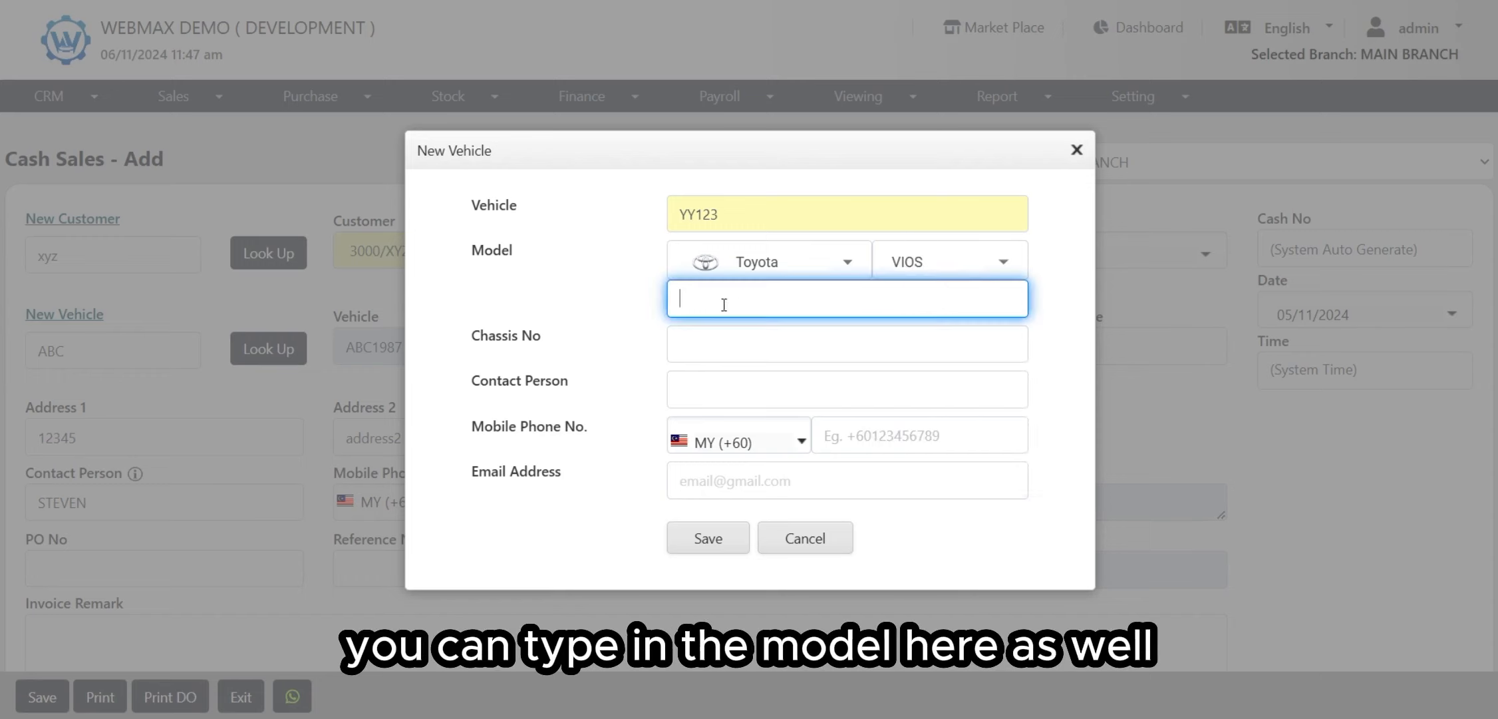
click(752, 346)
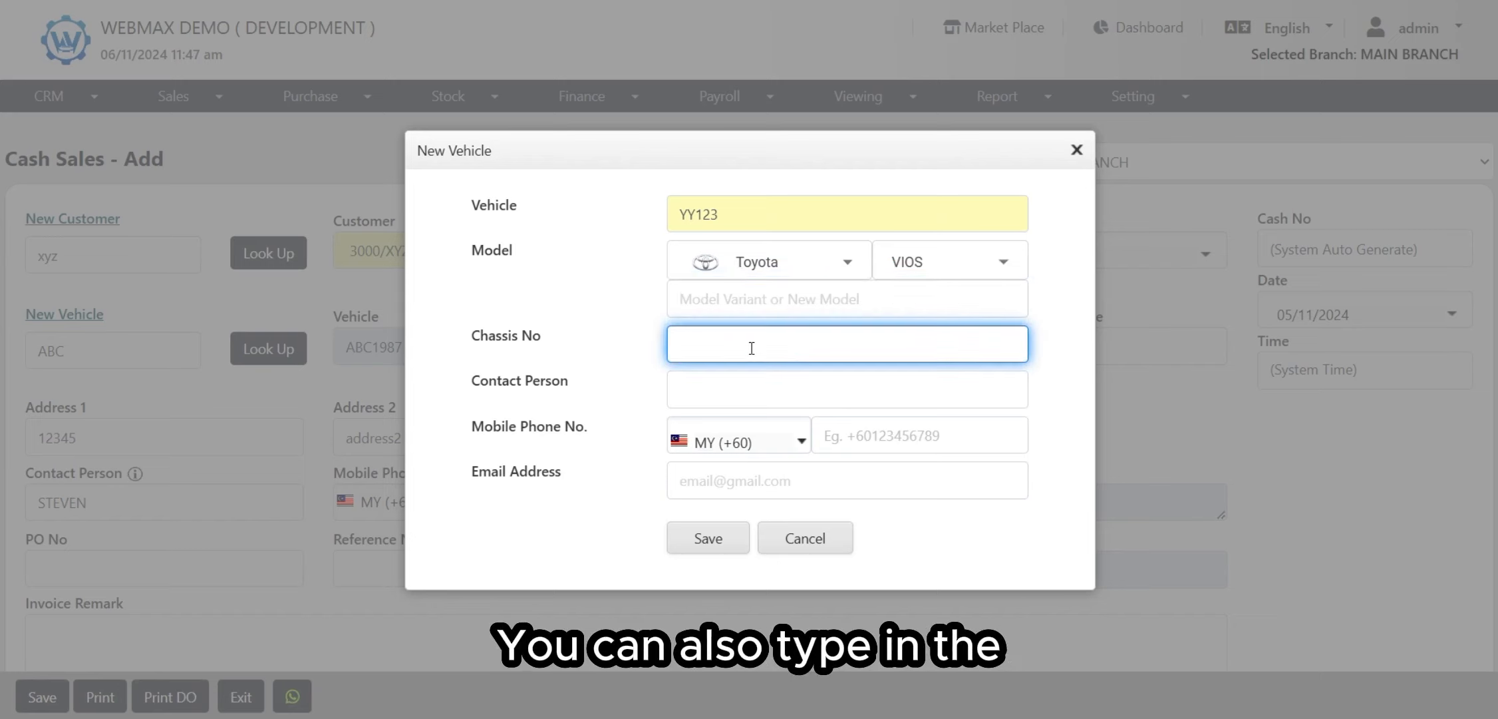
click(730, 386)
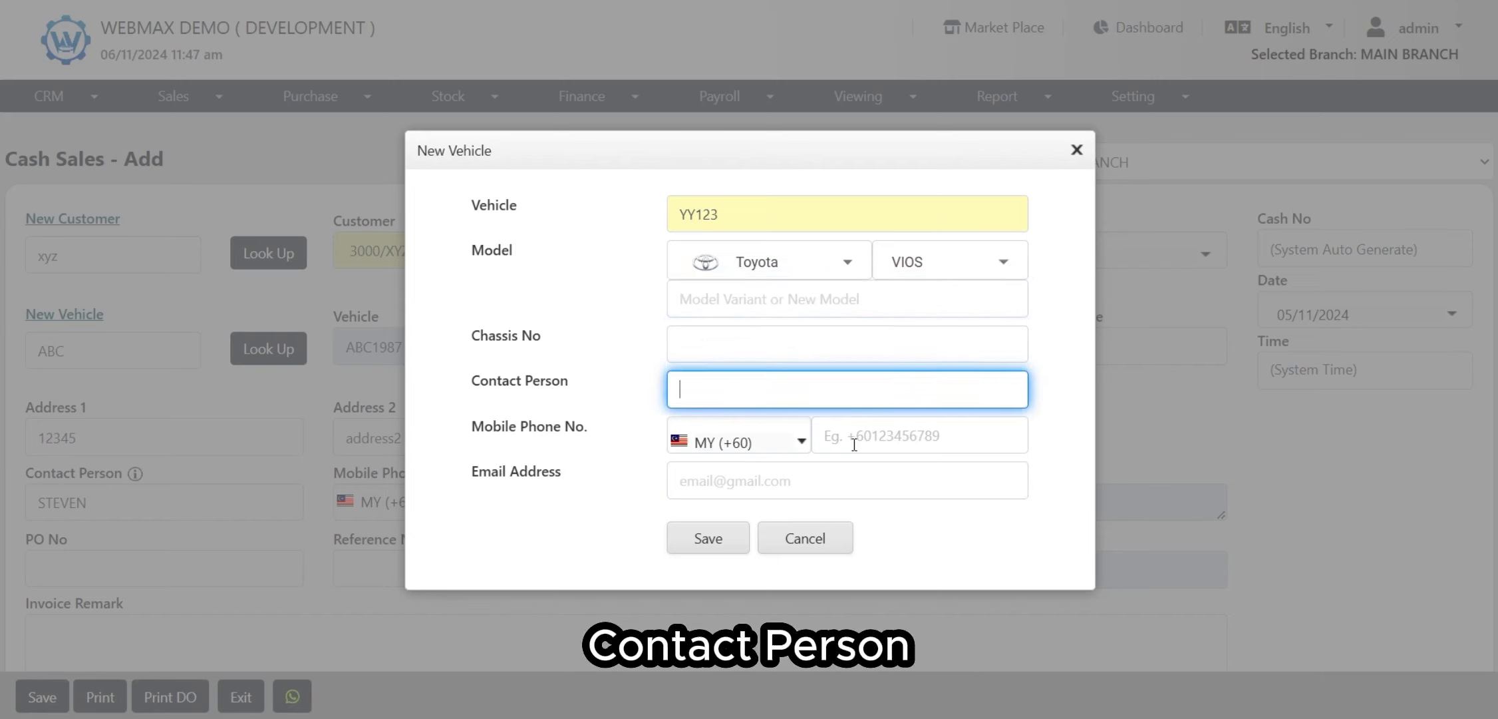
click(860, 445)
click(722, 489)
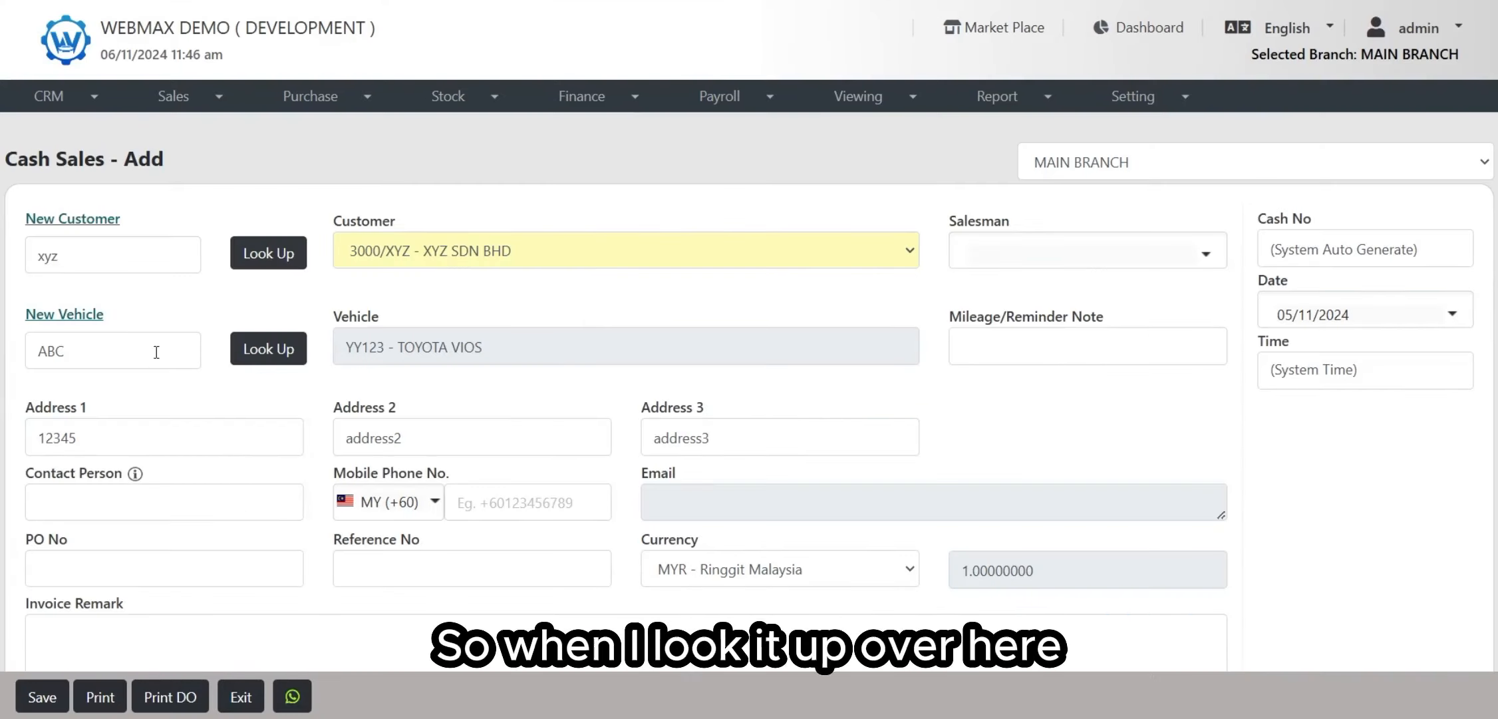
Look up "YY" among the customer's vehicles to check that the new vehicle is listed
double_click(50, 361)
text(YY)
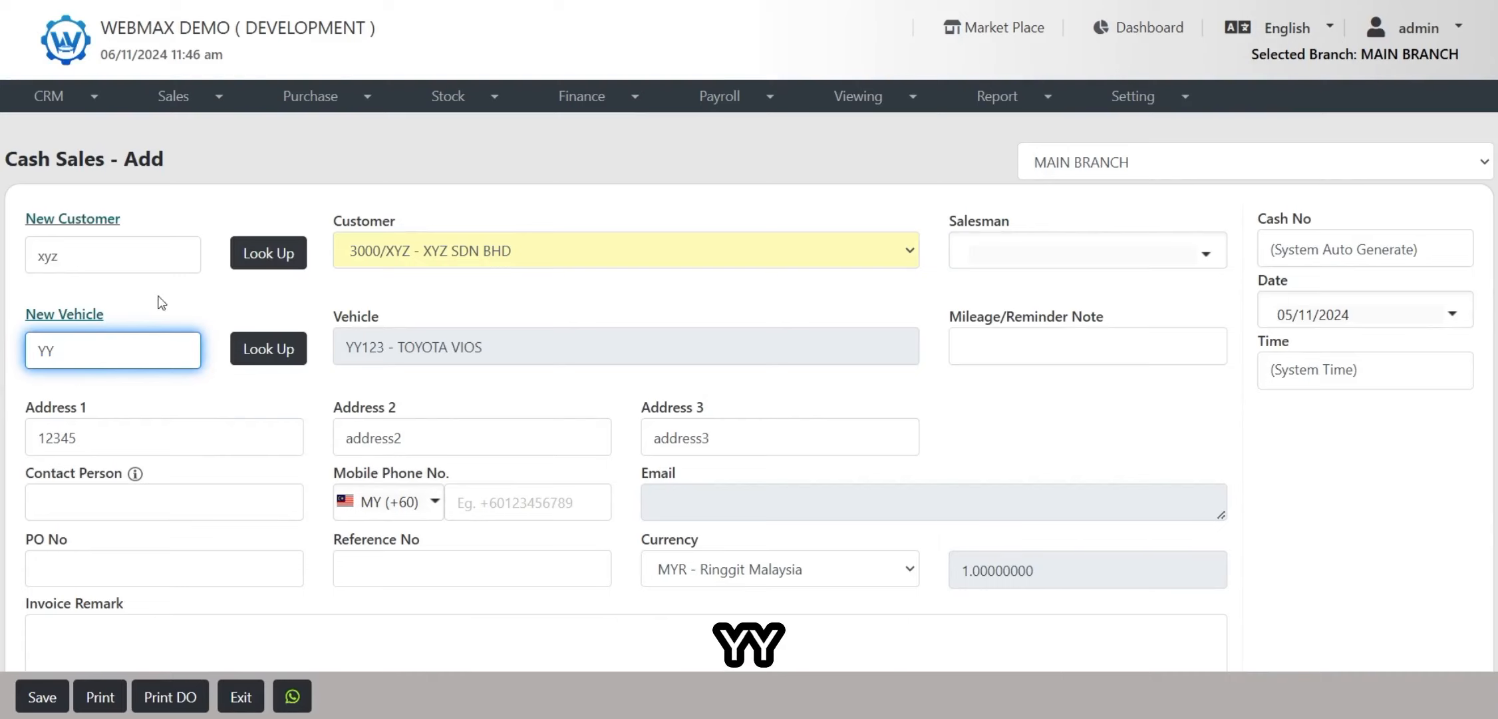
key(Return)
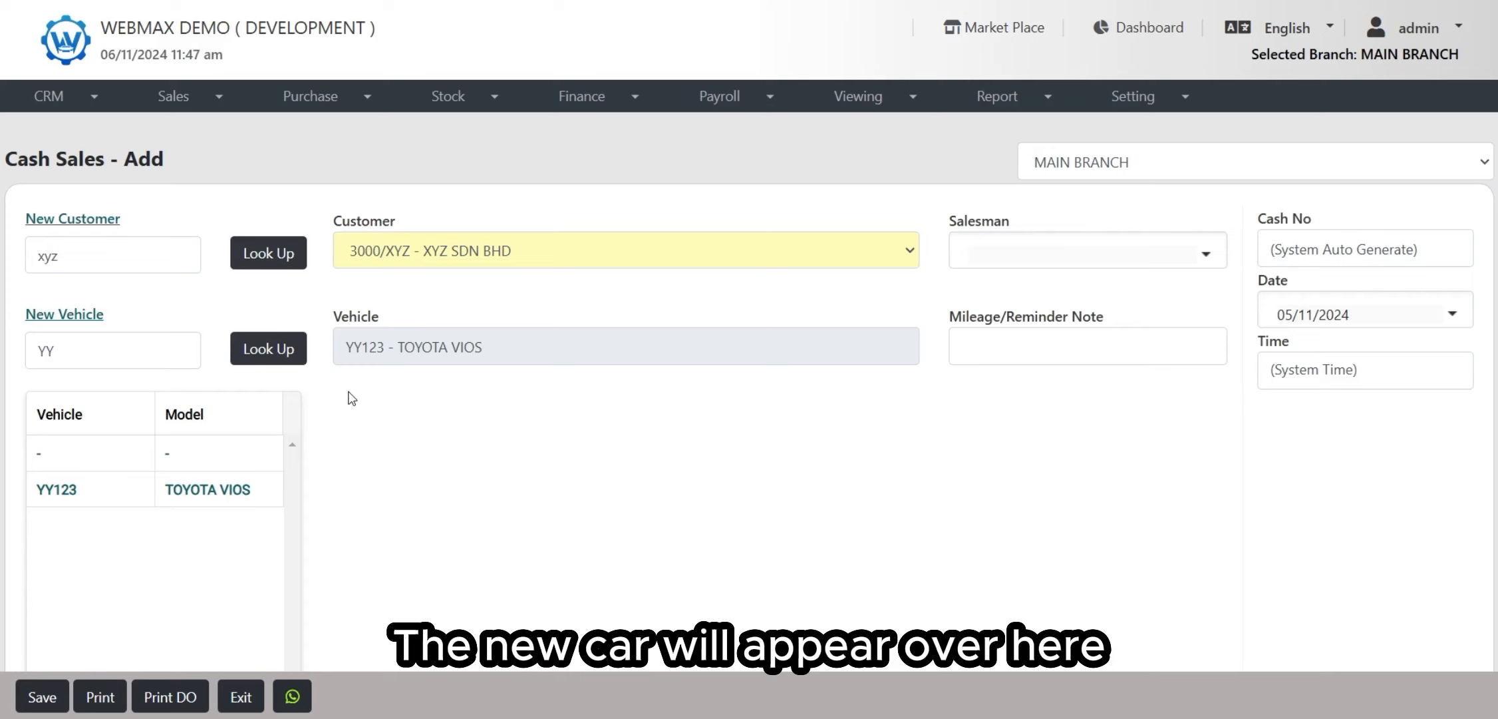
Switch the entry's vehicle back to ABC1987 - PROTON JUARA by looking up "ABC"
click(142, 343)
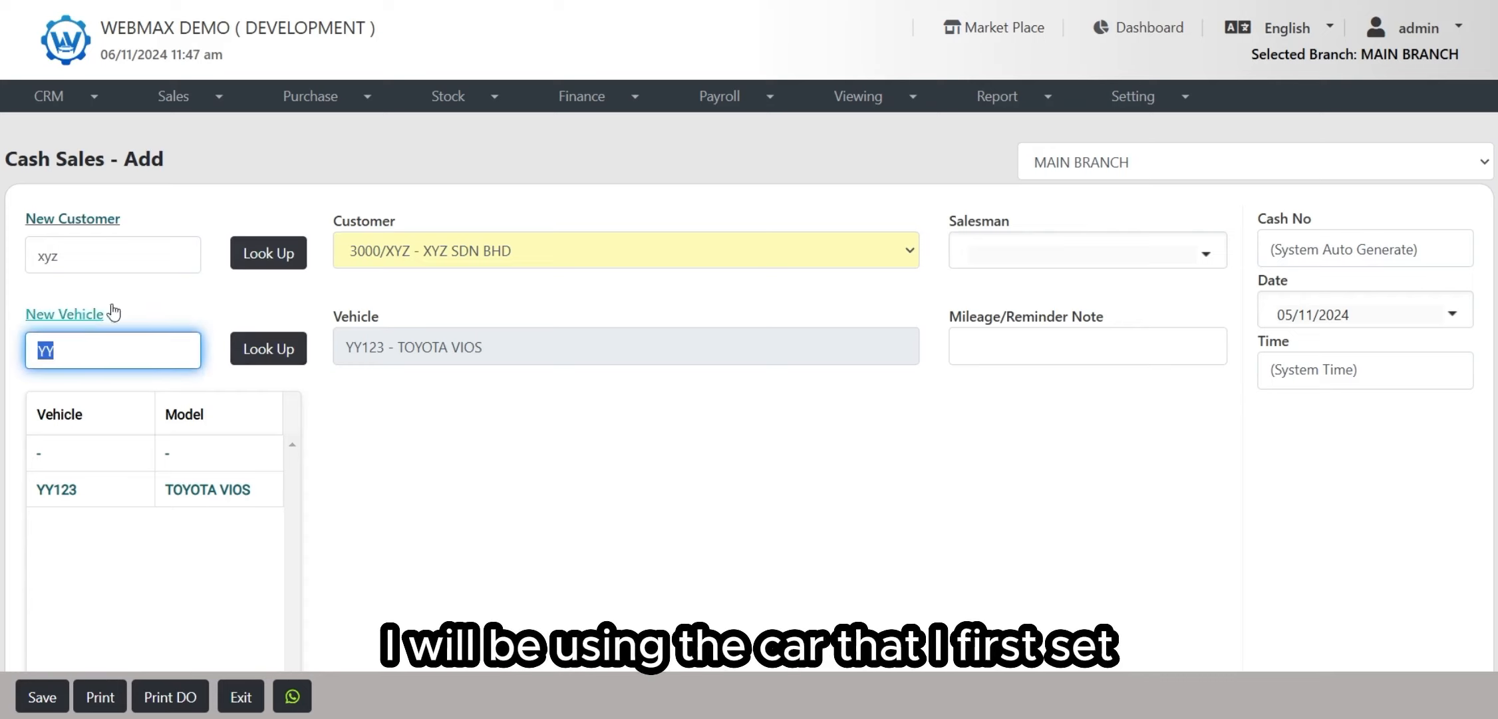
text(ABC)
key(Return)
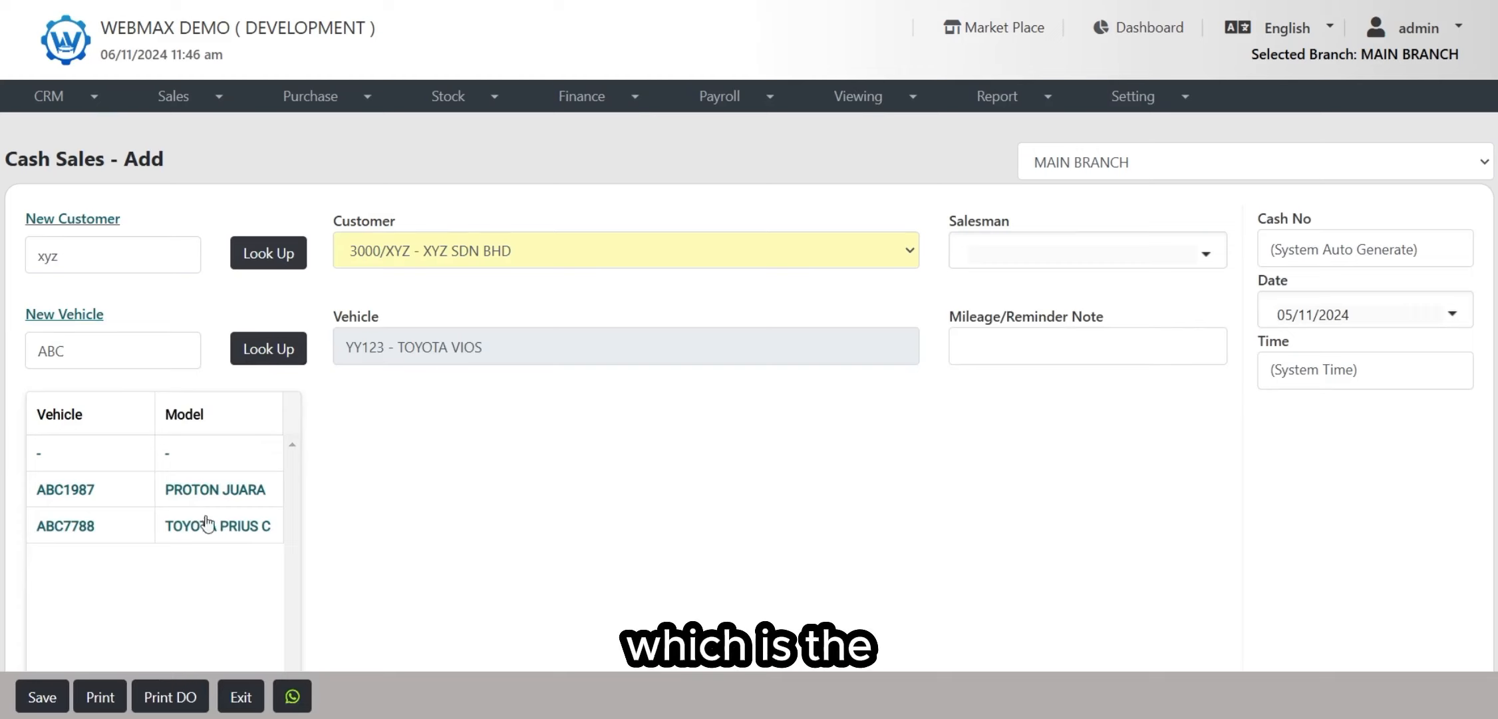
click(67, 490)
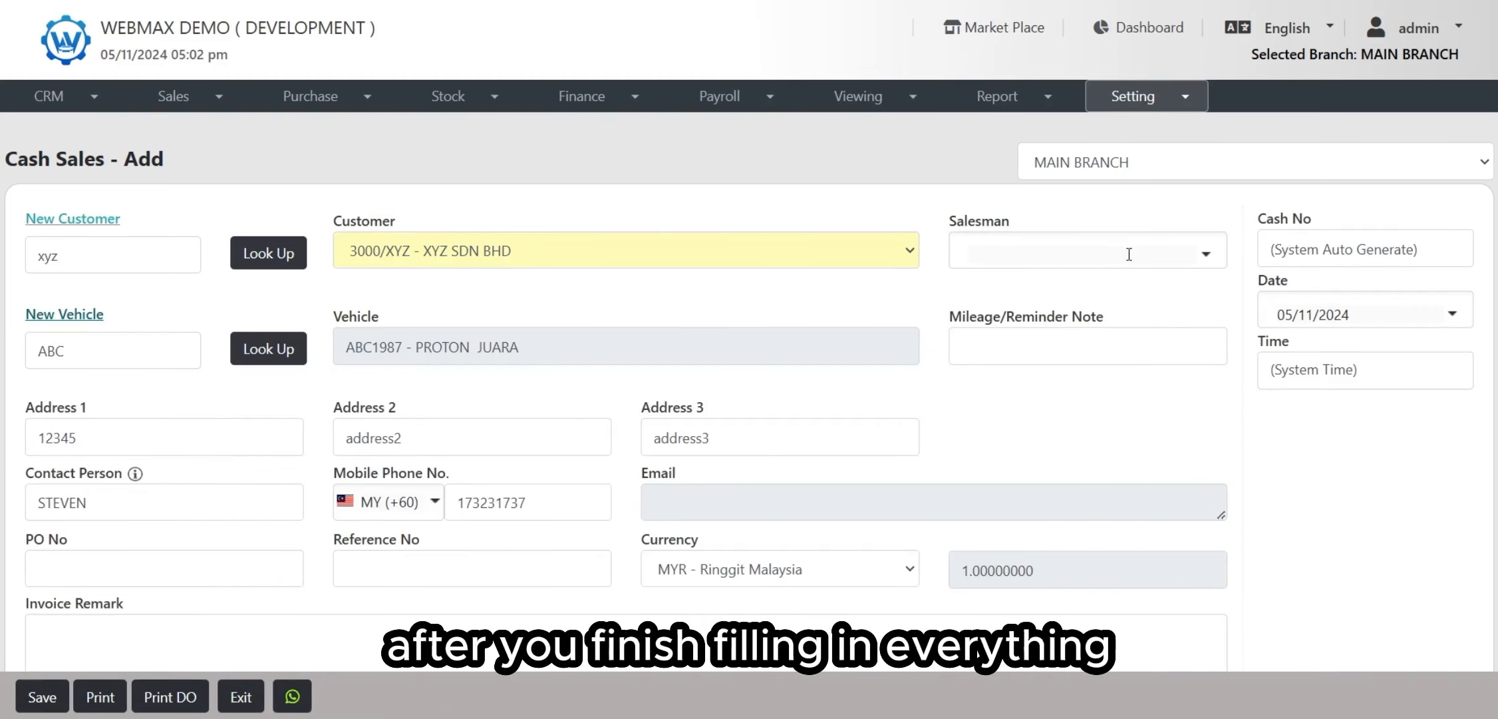
Review the cash sales entry's salesman, time, mileage/reminder note, address, contact person and PO number fields, leaving them as they are
click(1058, 252)
click(1309, 368)
click(1064, 345)
scroll(1047, 318, down, 2)
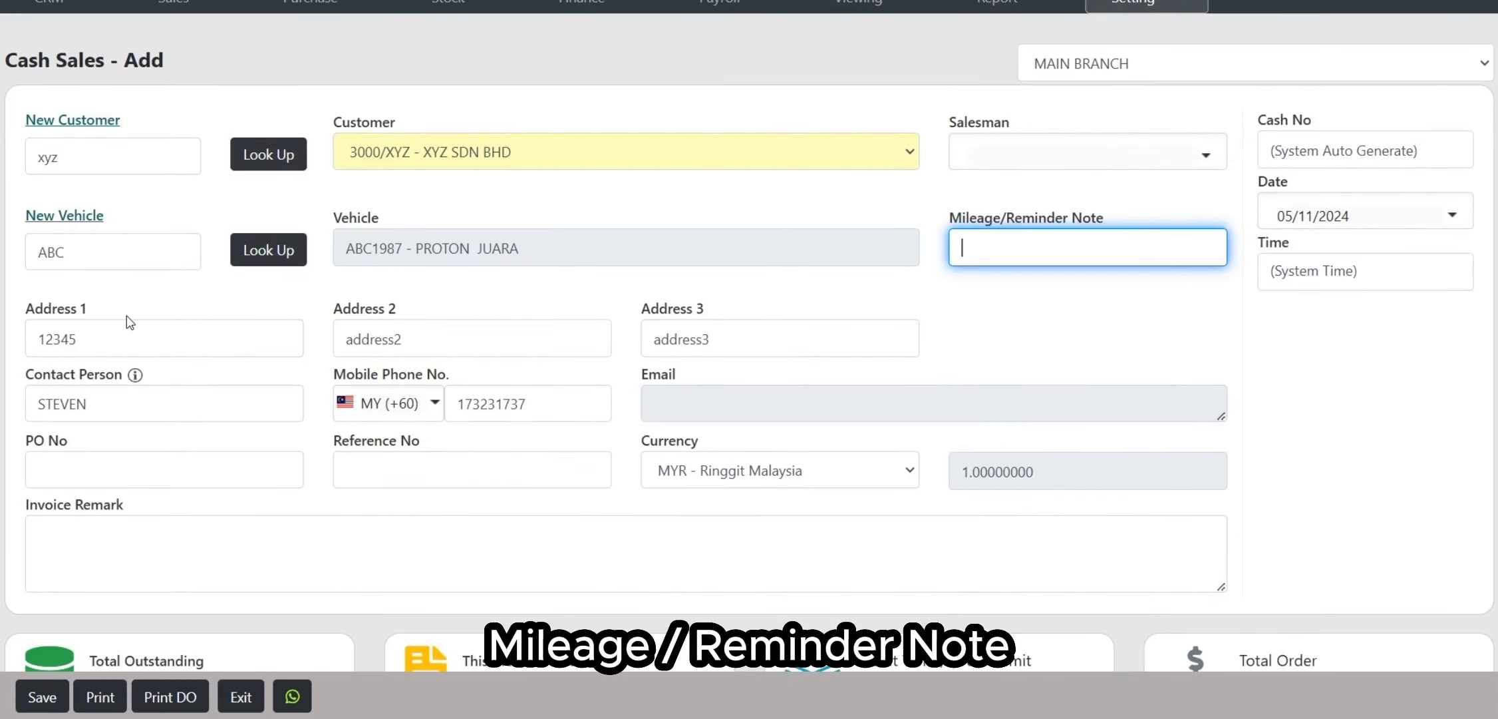
click(133, 336)
click(197, 405)
click(134, 465)
scroll(198, 343, down, 6)
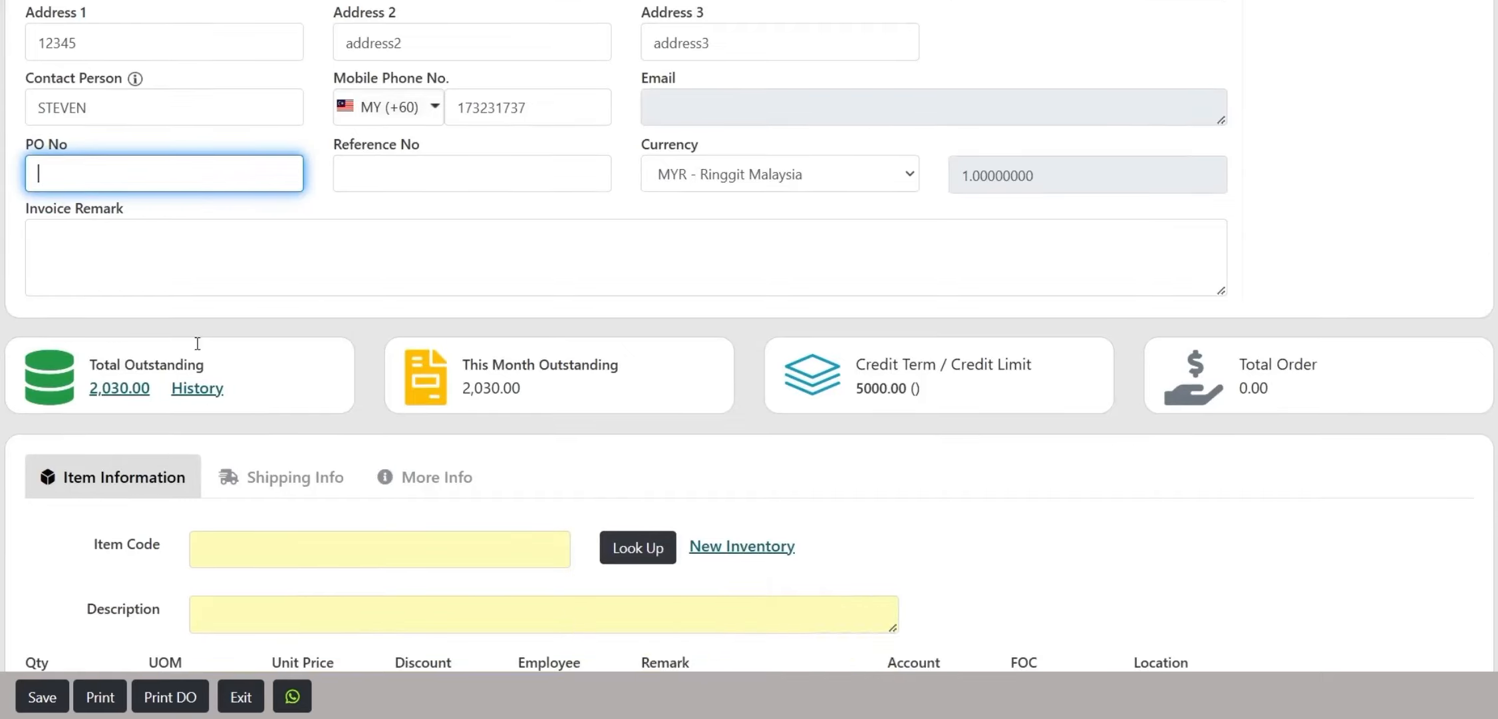
scroll(294, 329, down, 4)
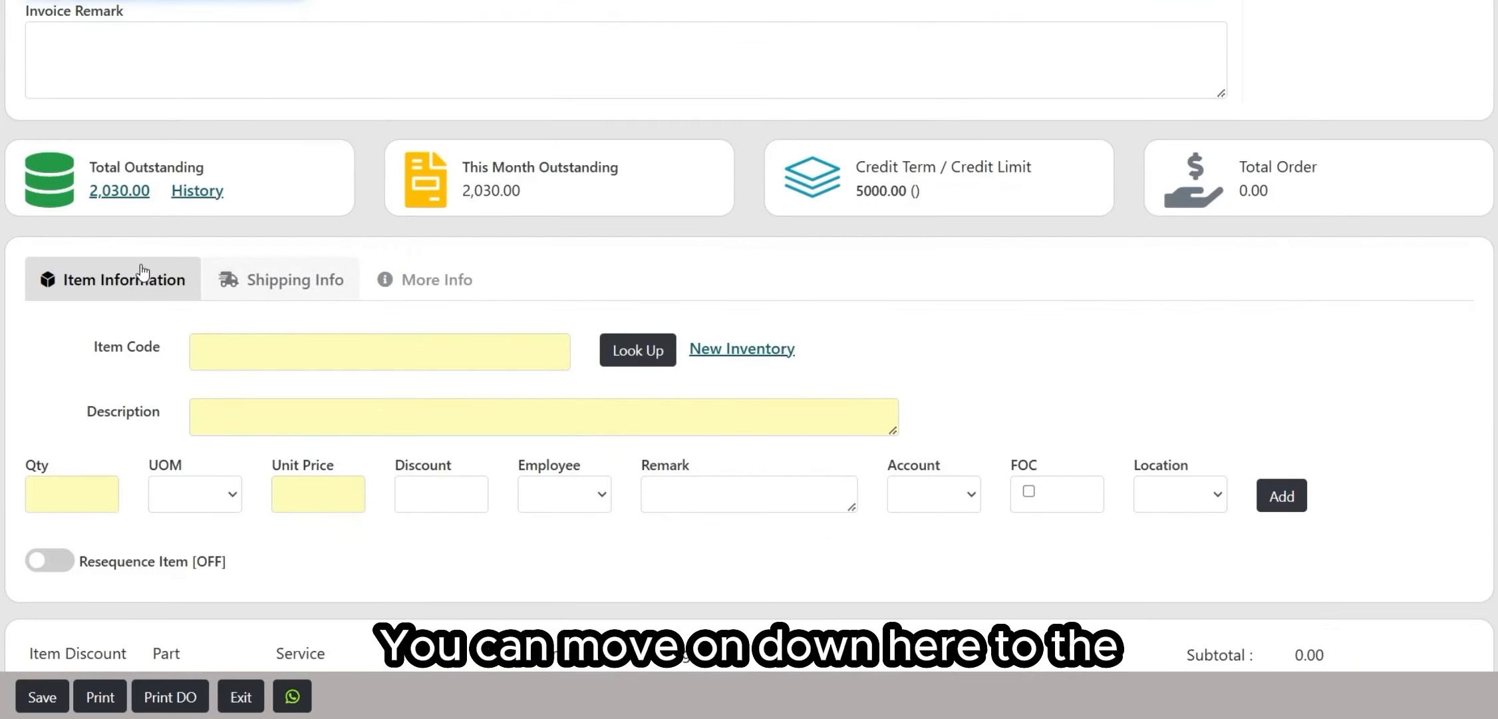
View the entry's Shipping Info and More Info sections and return to Item Information
click(294, 279)
click(416, 287)
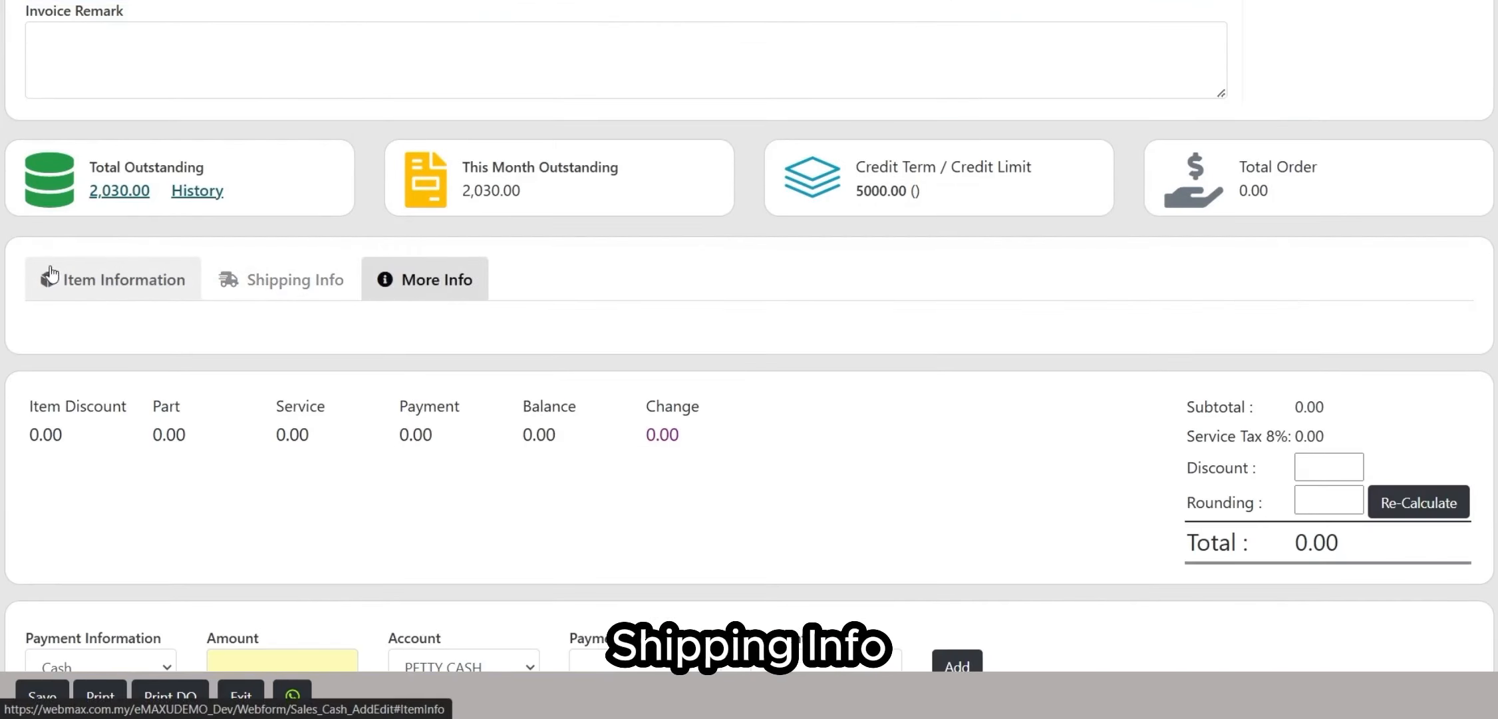
click(50, 274)
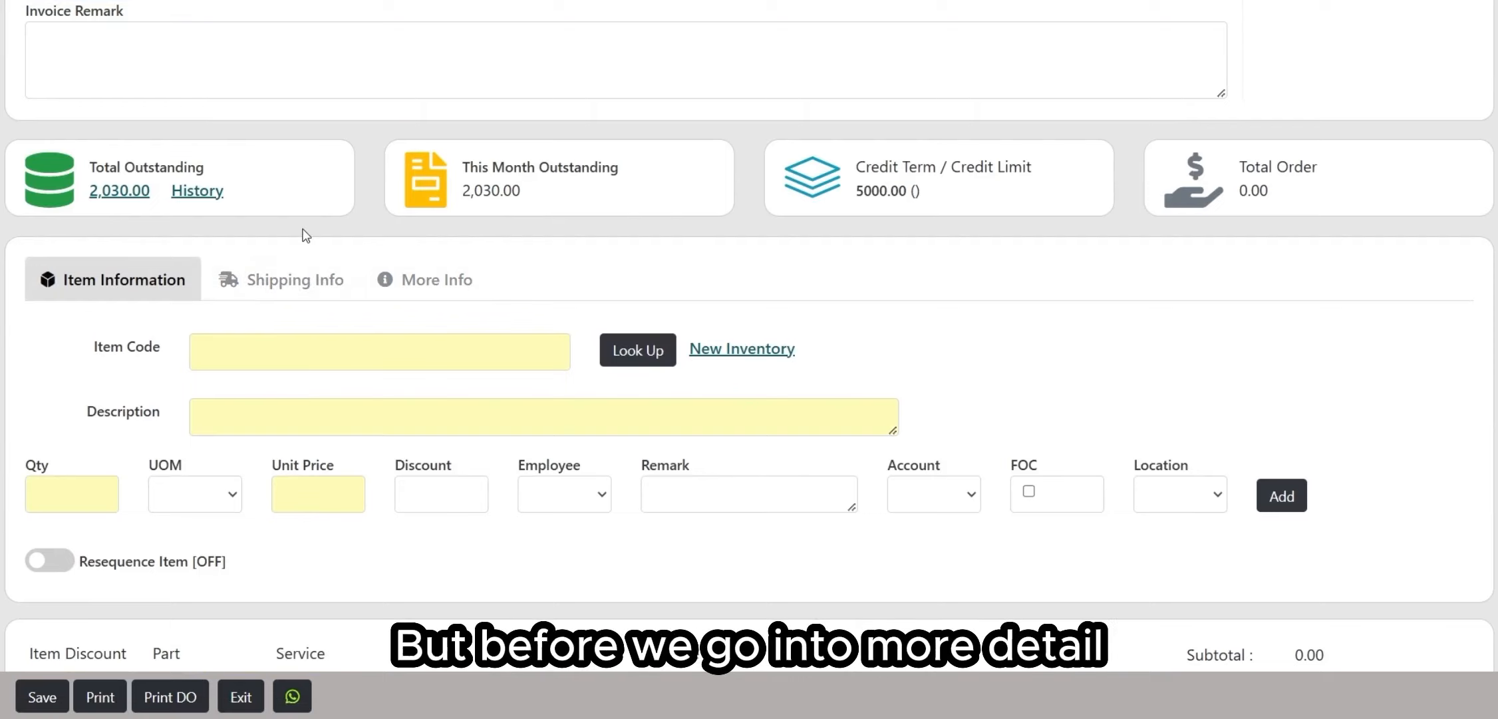
Examine the customer's summary figures: Total Outstanding, This Month Outstanding, Credit Term / Credit Limit and Total Order
drag(90, 165, 1281, 234)
click(313, 159)
drag(95, 166, 205, 166)
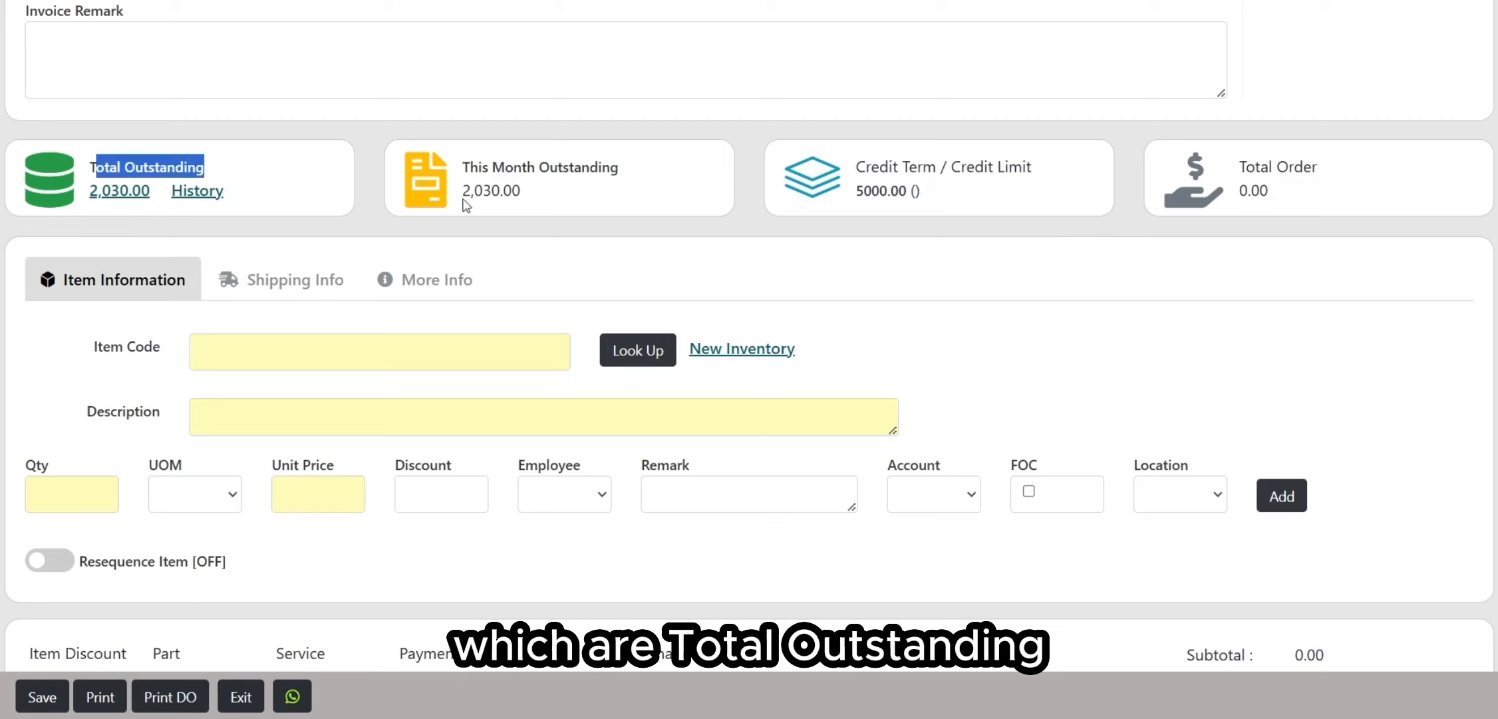
drag(476, 166, 719, 208)
drag(858, 168, 1055, 189)
drag(1244, 166, 1139, 206)
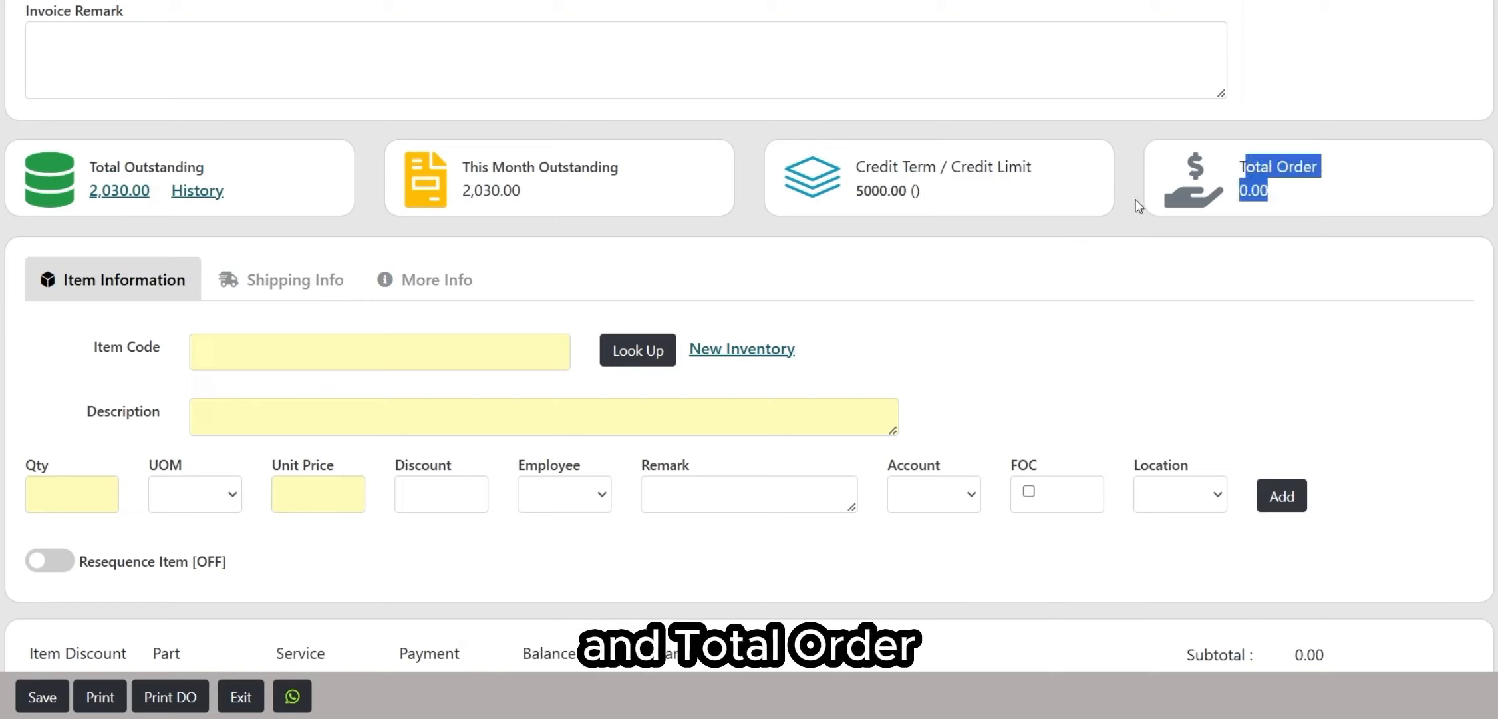
click(371, 157)
drag(114, 166, 203, 167)
click(280, 167)
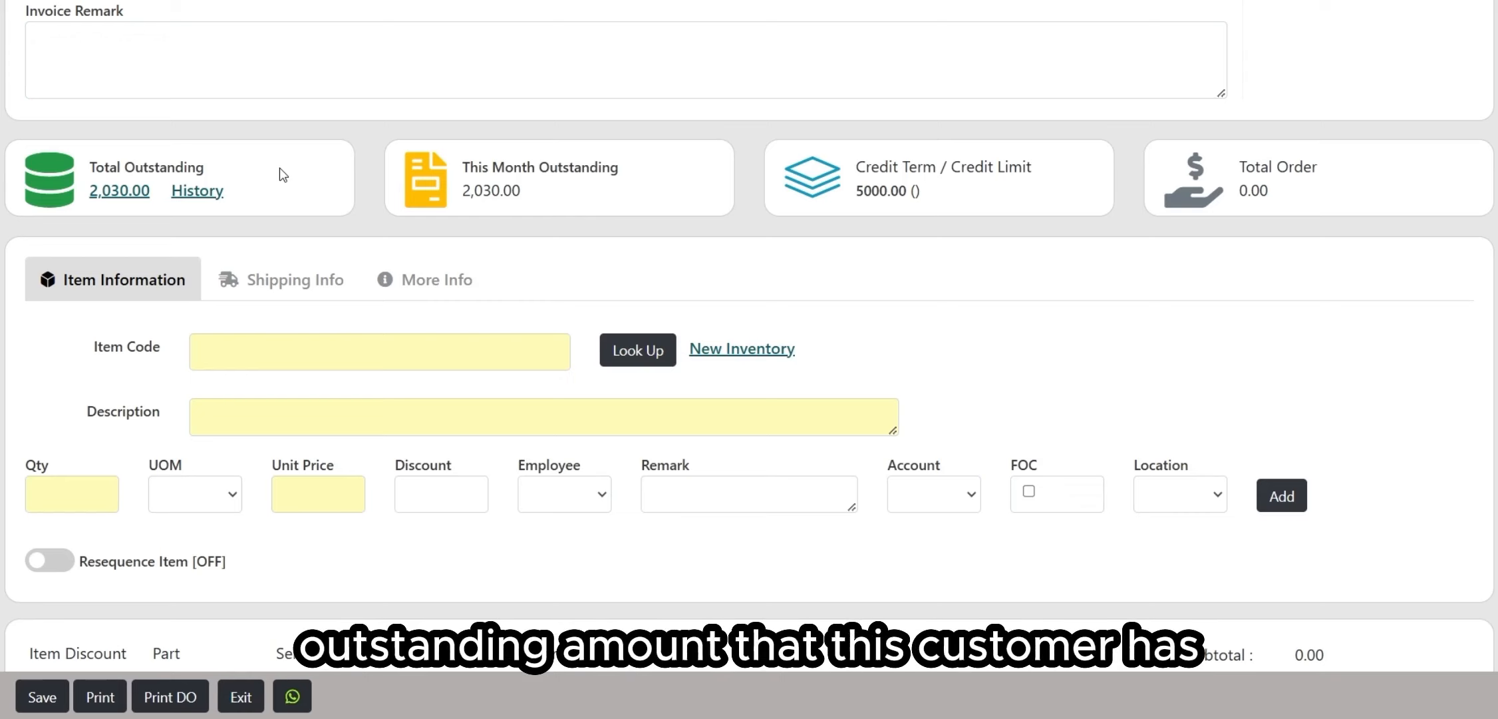
Open the customer's outstanding detail from the Total Outstanding amount, review its credit and invoice information, and close it
click(120, 191)
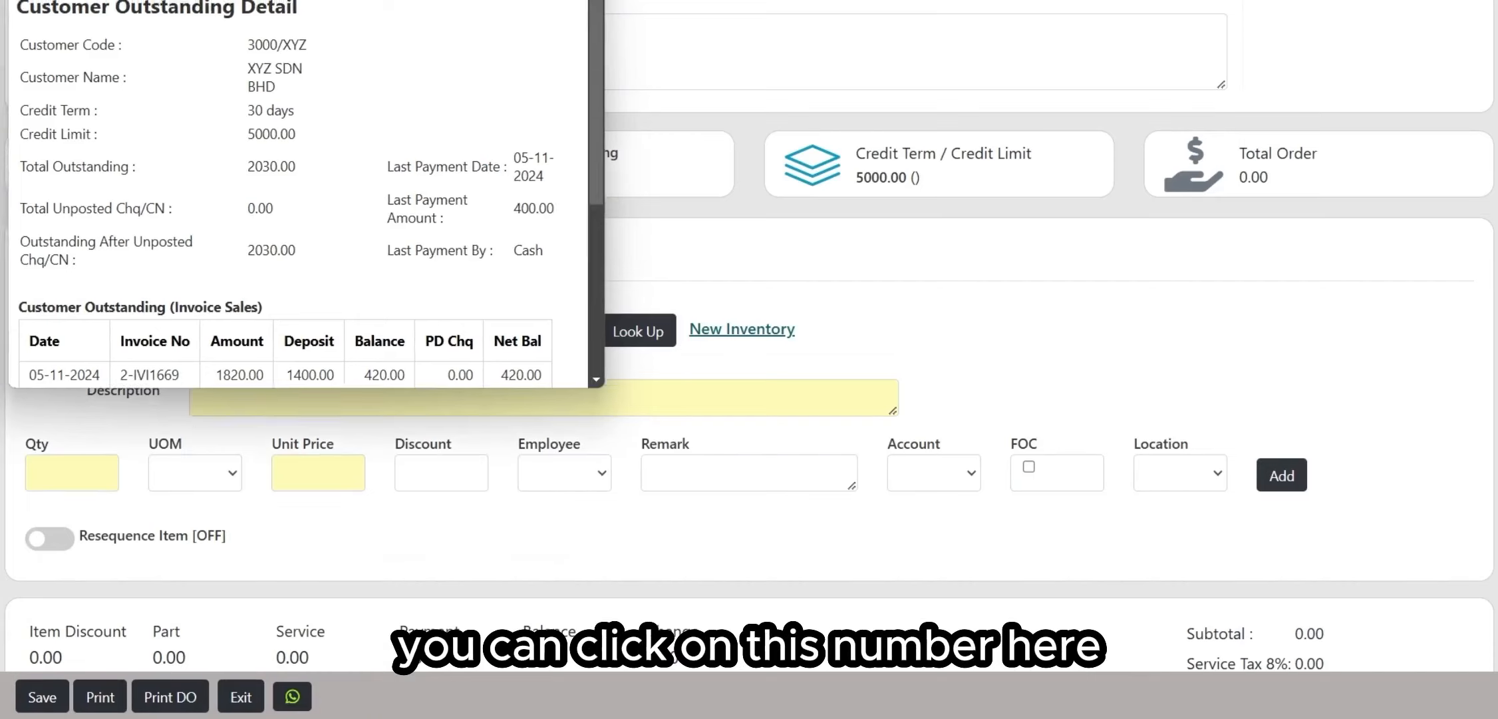
drag(54, 99, 330, 110)
click(394, 196)
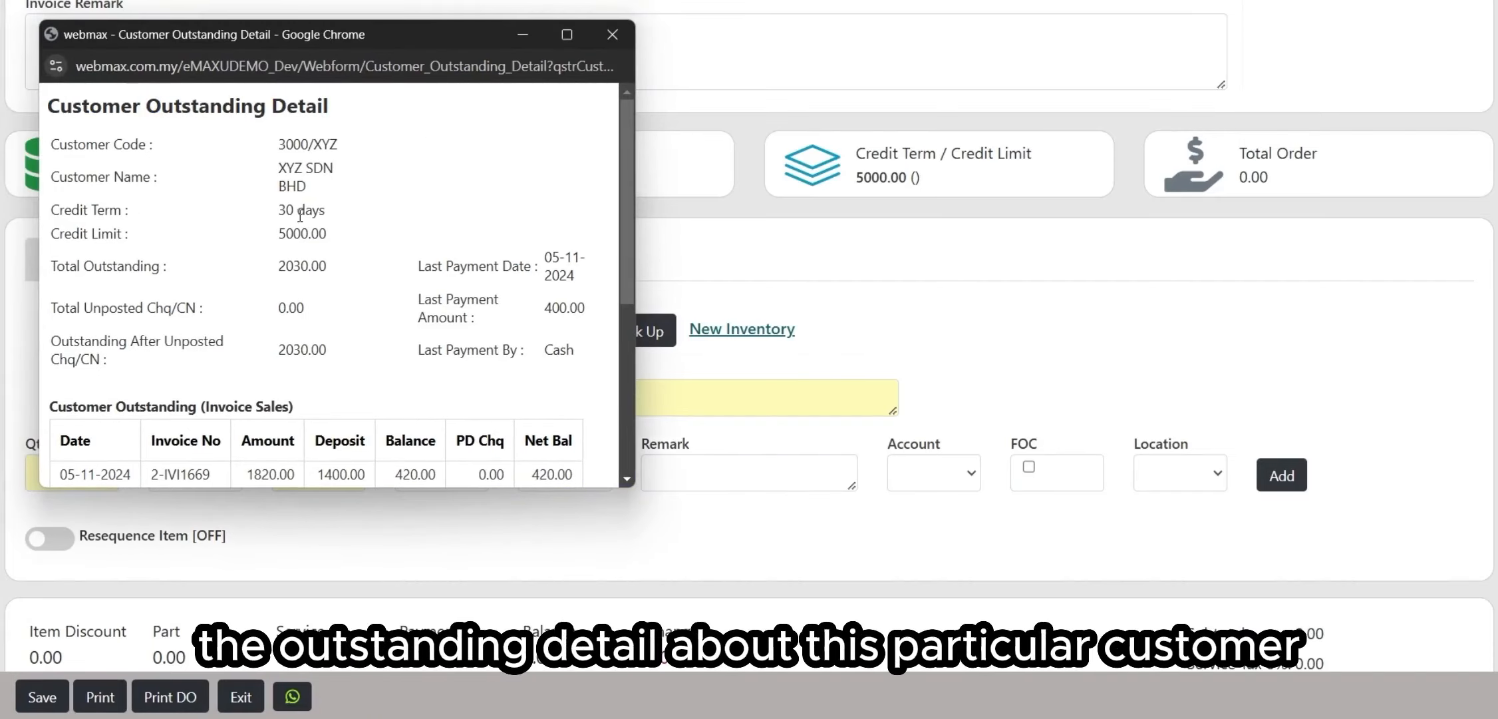
scroll(393, 326, down, 5)
click(610, 34)
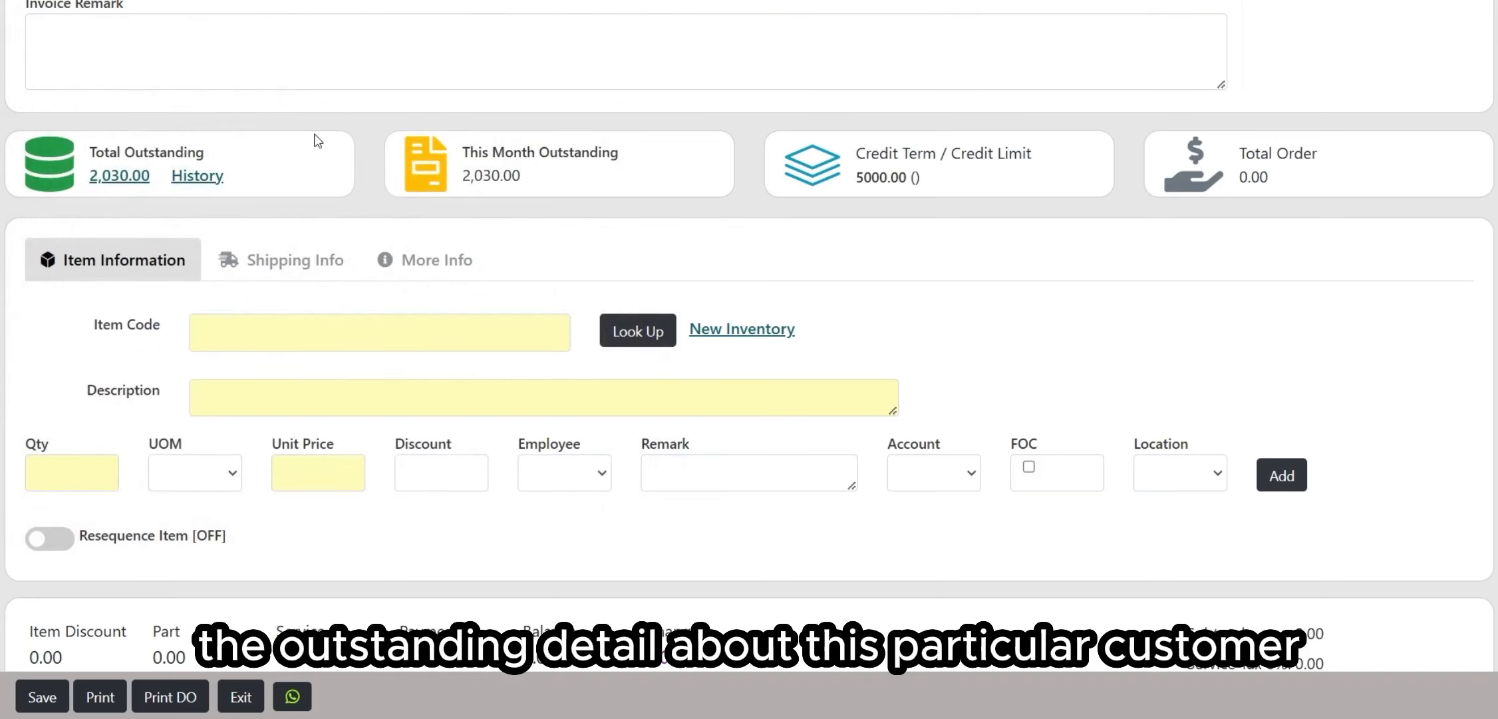
Open the customer's sales history, review the listed invoices and close it
click(221, 181)
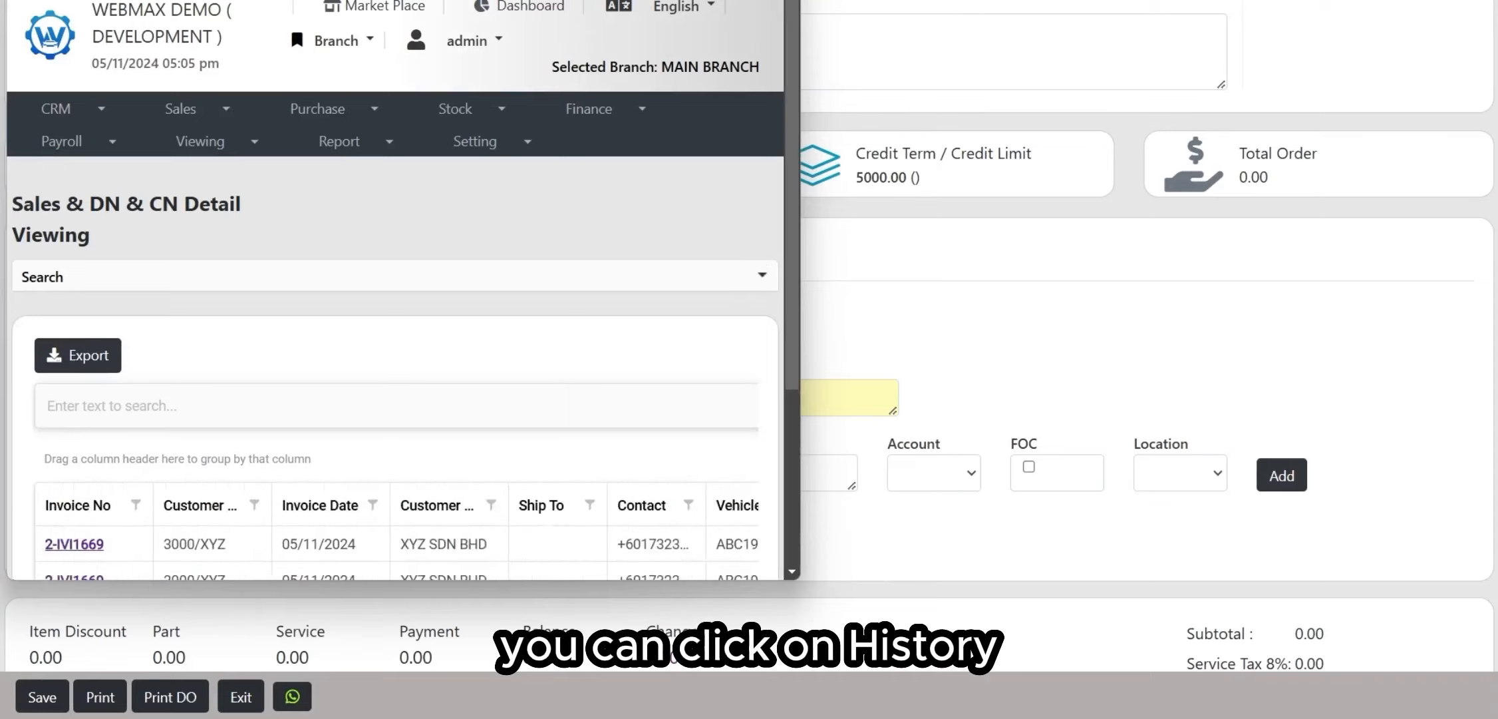
drag(291, 0, 373, 30)
scroll(381, 271, down, 2)
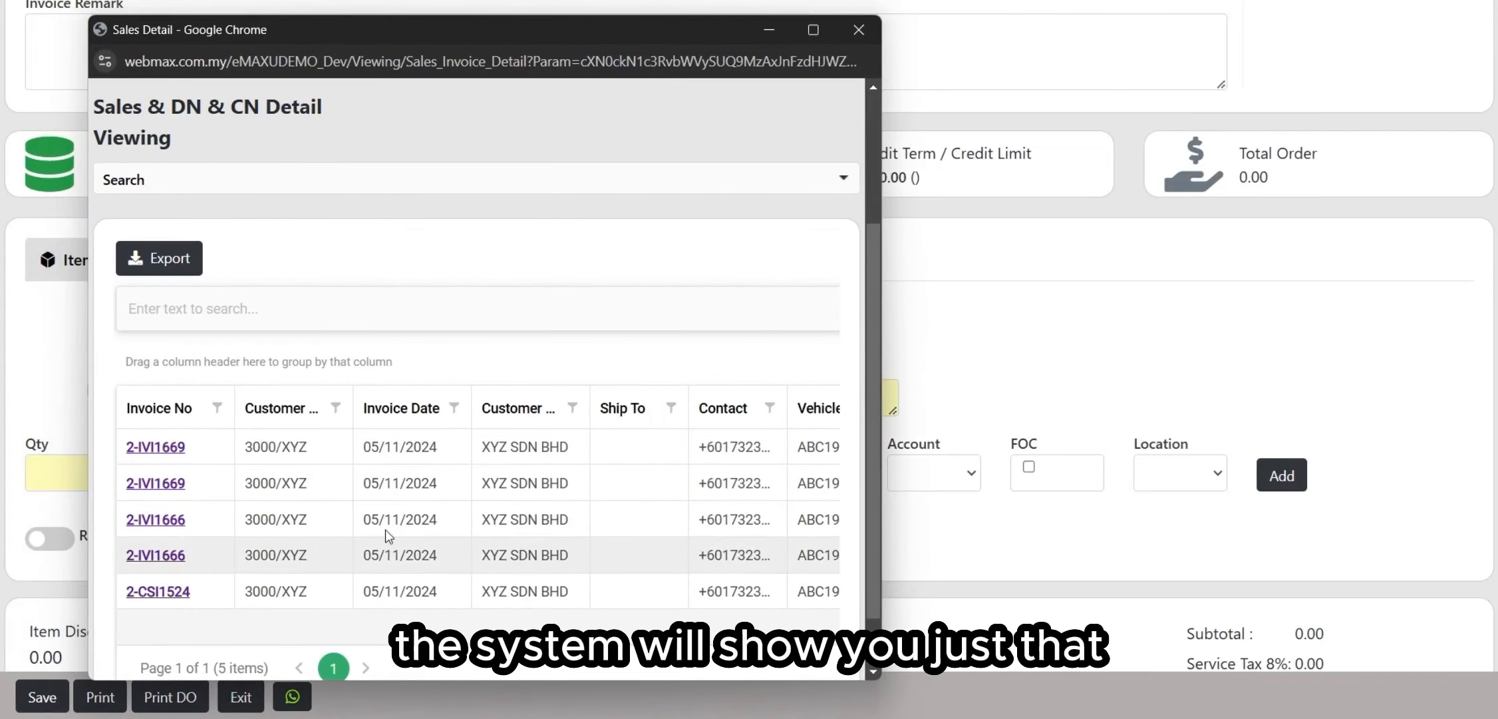
click(859, 27)
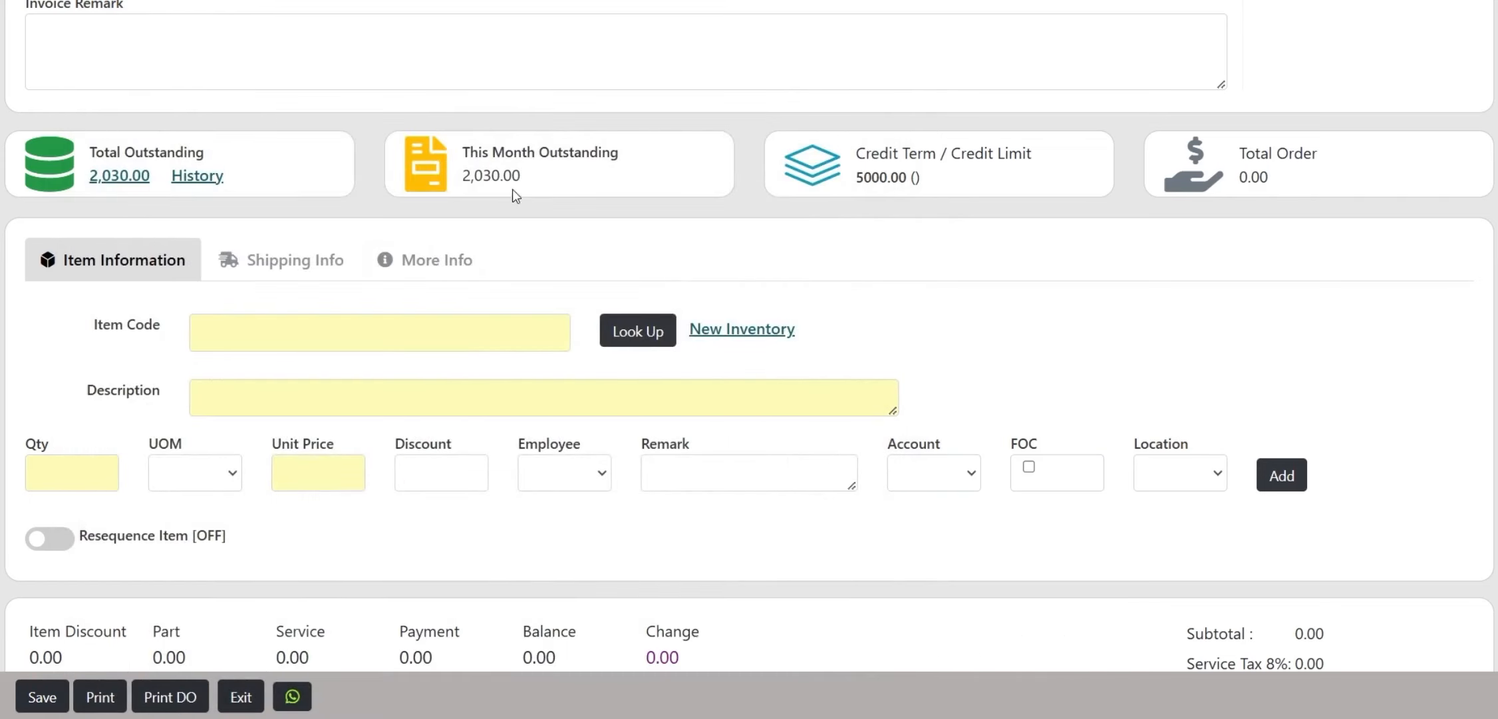
Check the customer's outstanding amount for this month, credit term and limit, and total order
drag(471, 147, 624, 159)
click(598, 182)
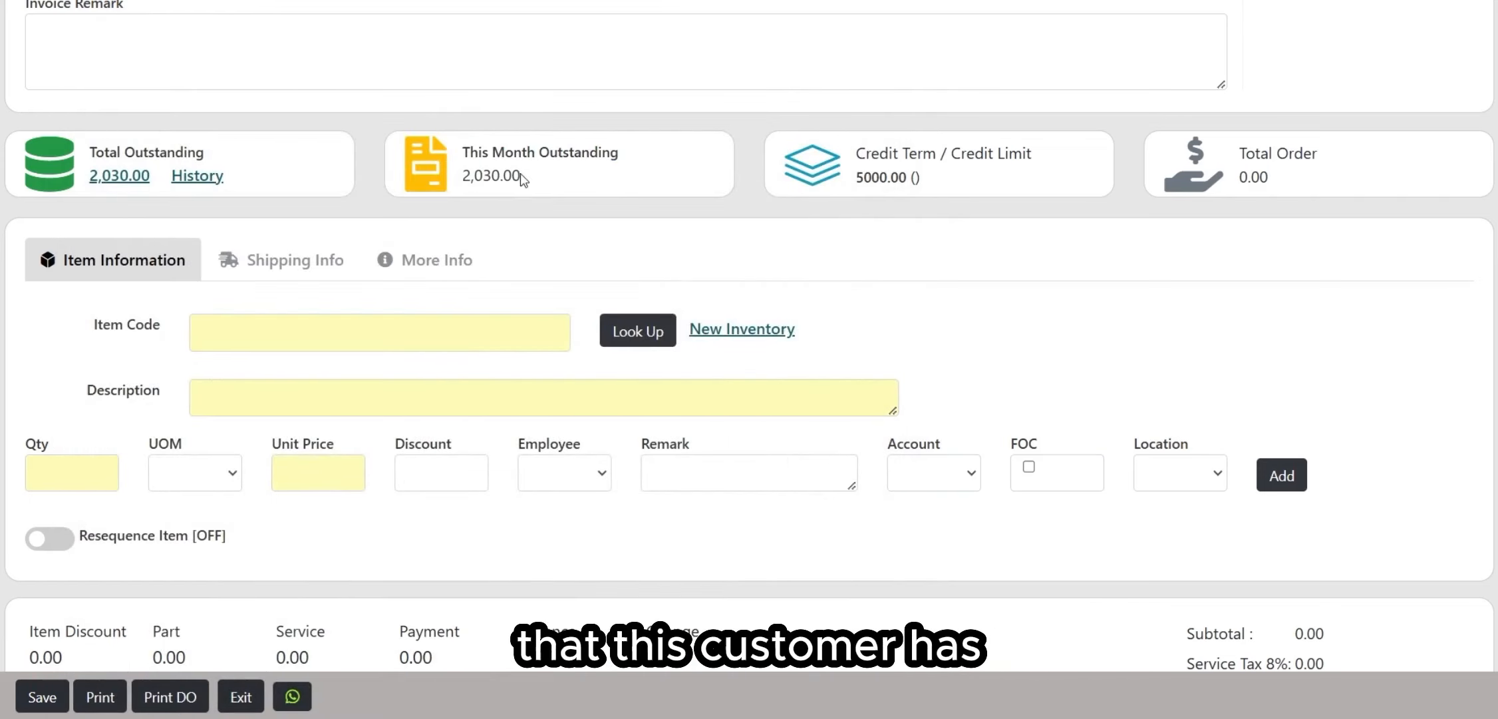
drag(878, 153, 1097, 187)
click(1122, 188)
drag(1240, 160, 1285, 180)
click(1193, 306)
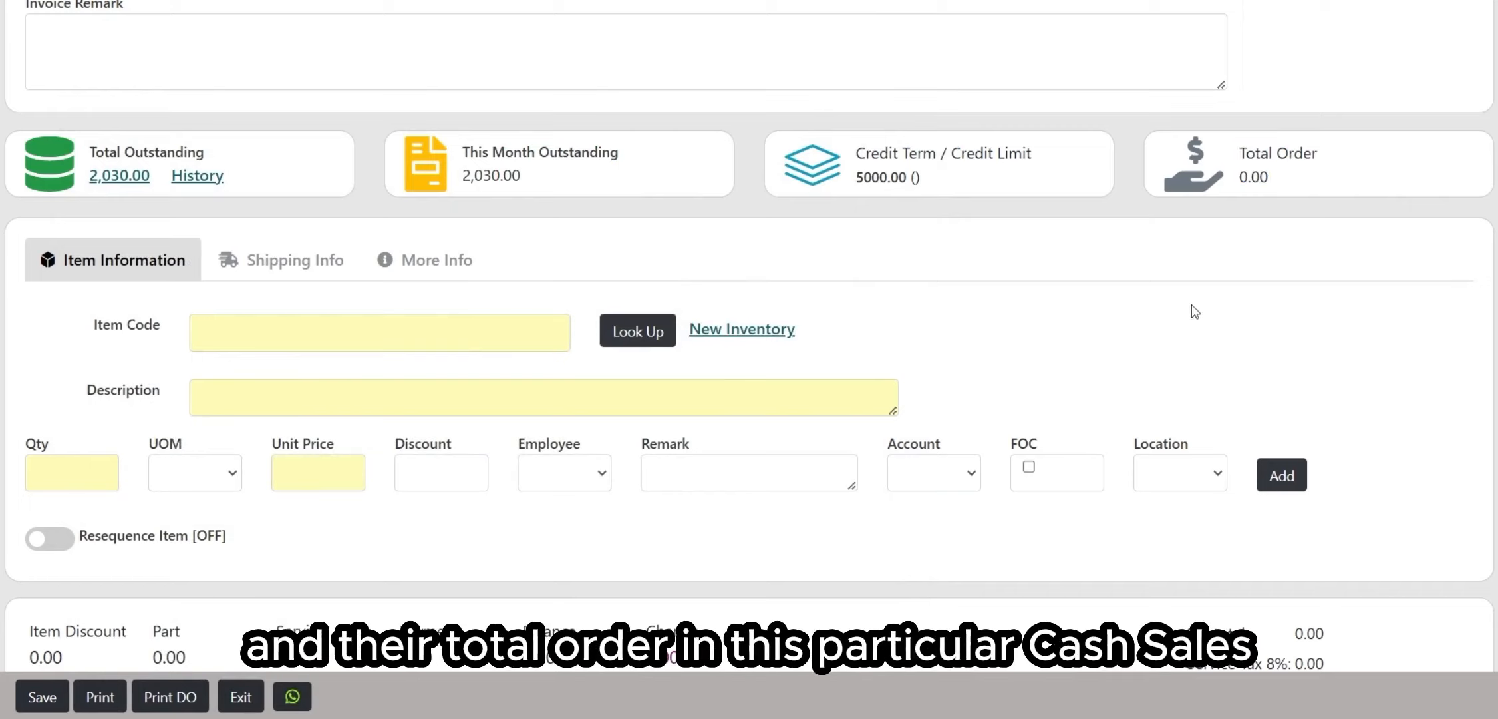
scroll(566, 274, down, 1)
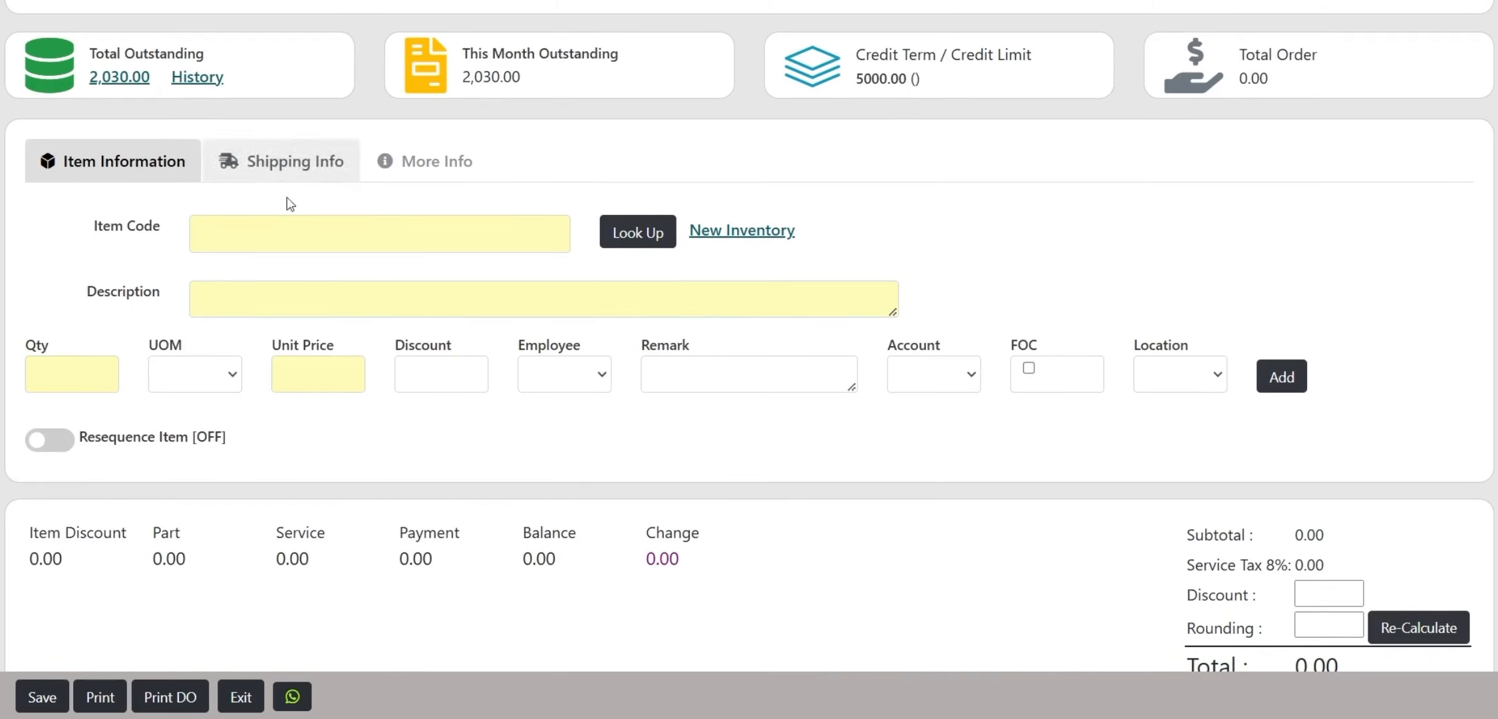
Examine which item fields are required: item code, description, quantity and unit price
click(300, 229)
click(292, 312)
click(286, 379)
click(99, 364)
click(318, 373)
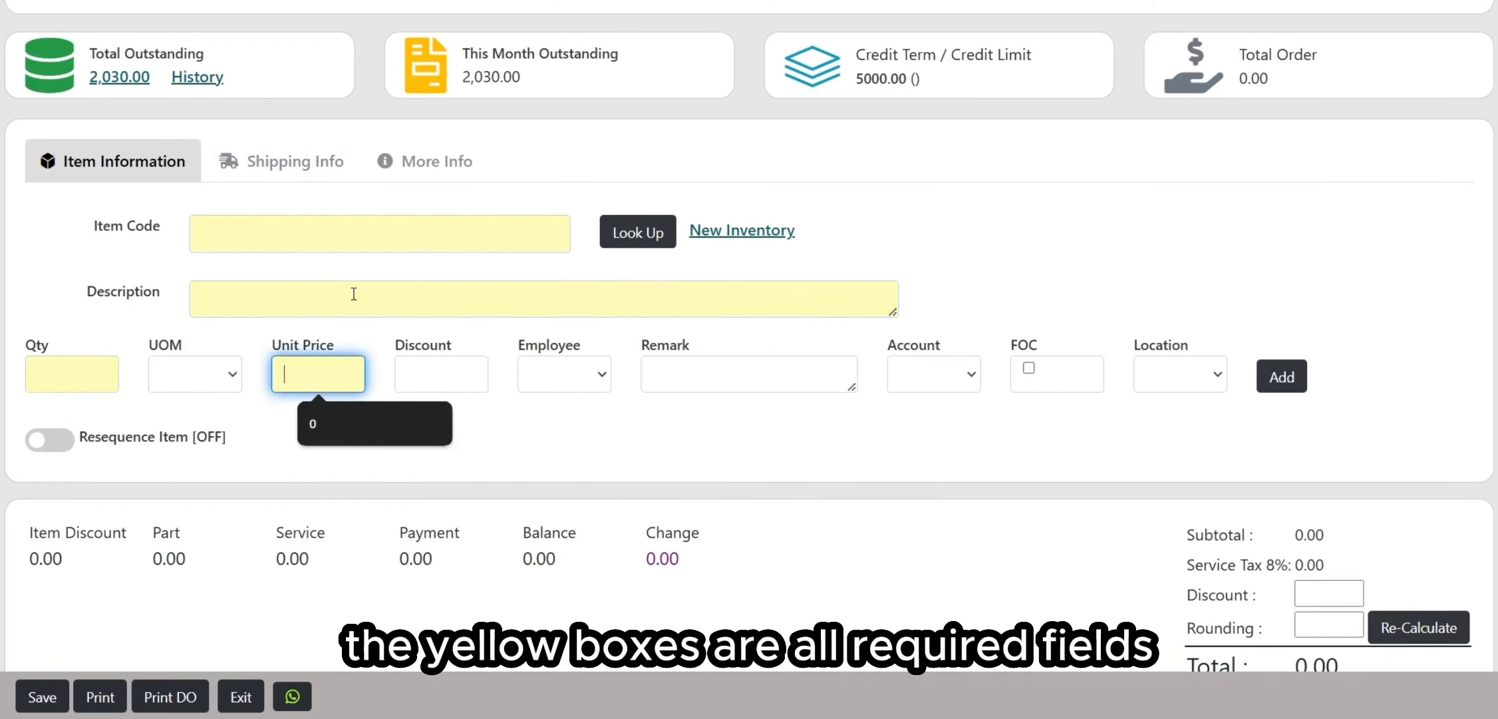
click(350, 241)
click(357, 310)
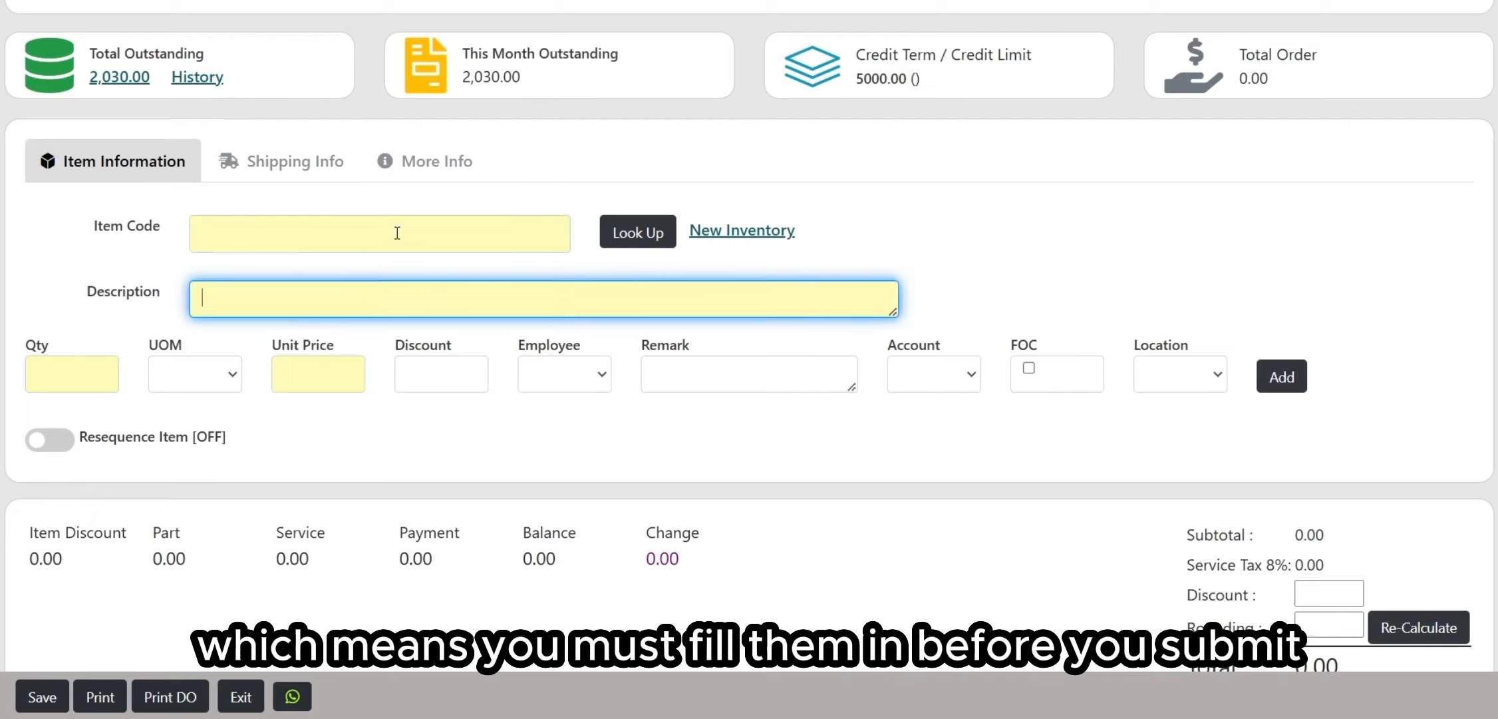
Look up "xm2" as the item code and select M01/1955515-XM2+/, the 195/55/15 MICHELIN XM2+ NEW TYRE
click(397, 234)
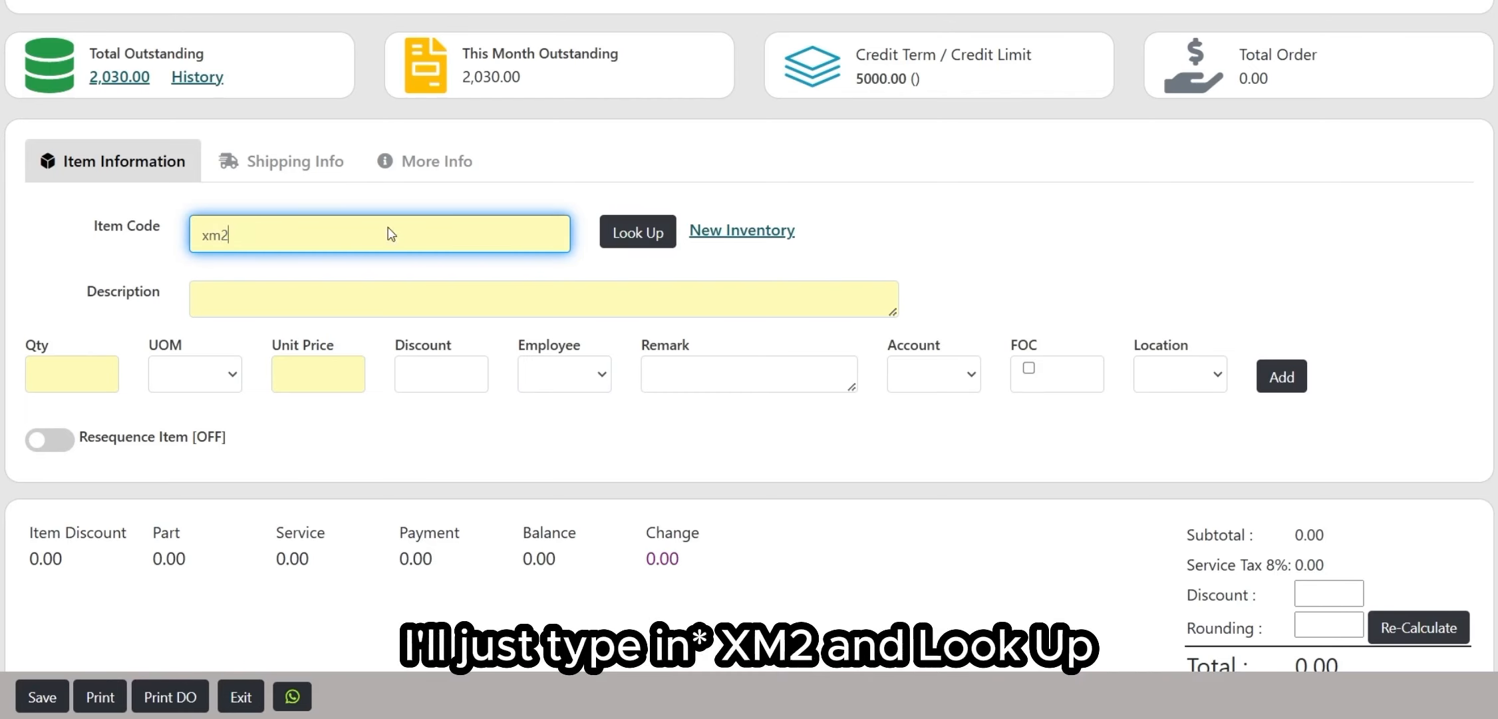
key(Return)
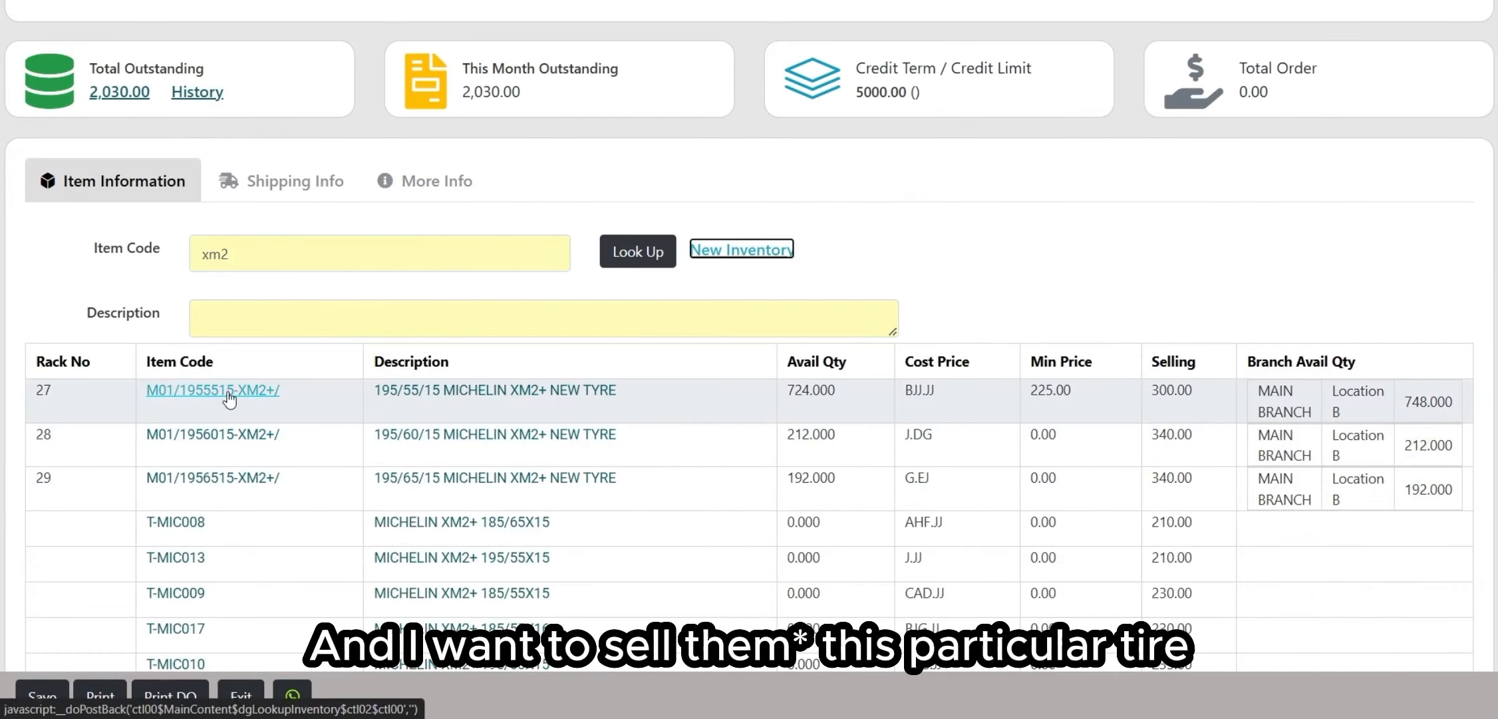
click(229, 398)
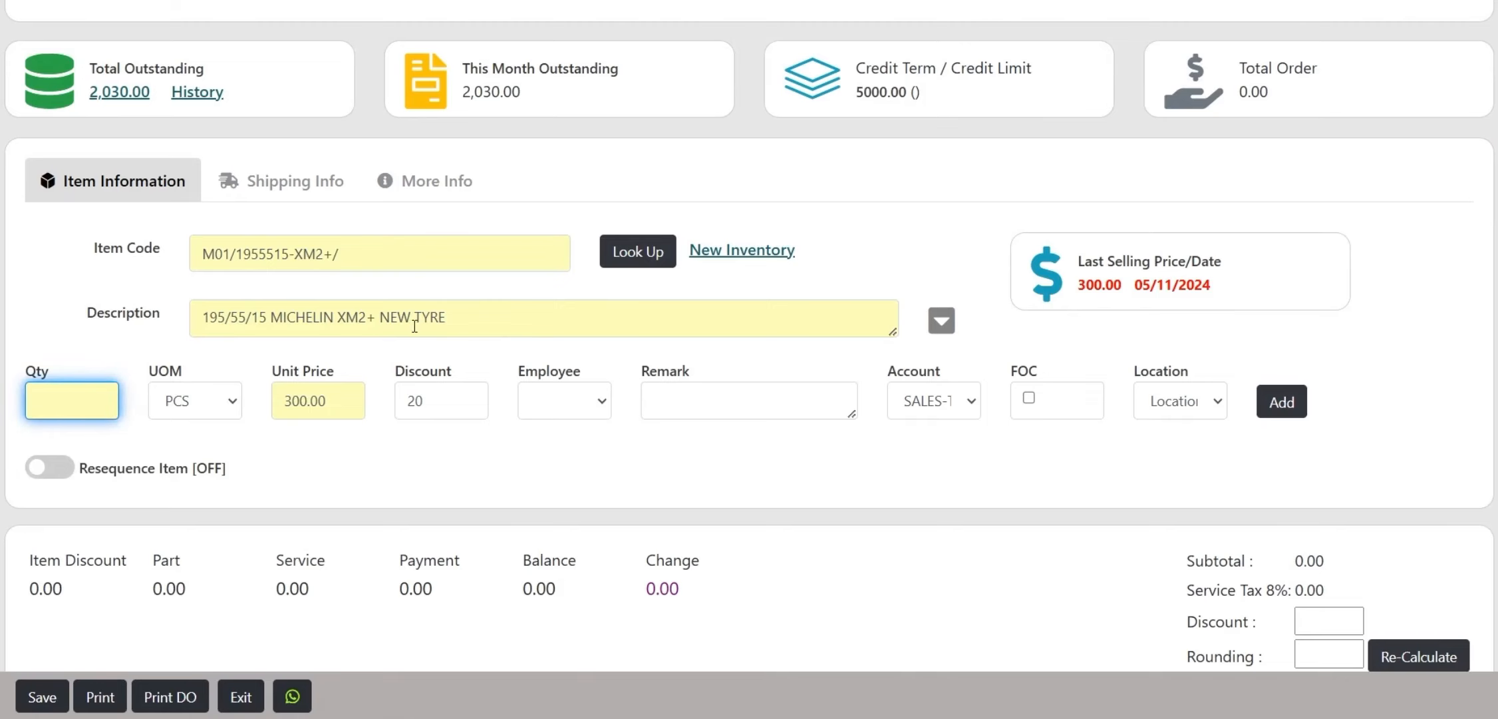
Review the tyre's prefilled description and unit price, and locate the Maintain Stock module where such item details are kept
drag(478, 325, 218, 309)
drag(340, 409, 278, 404)
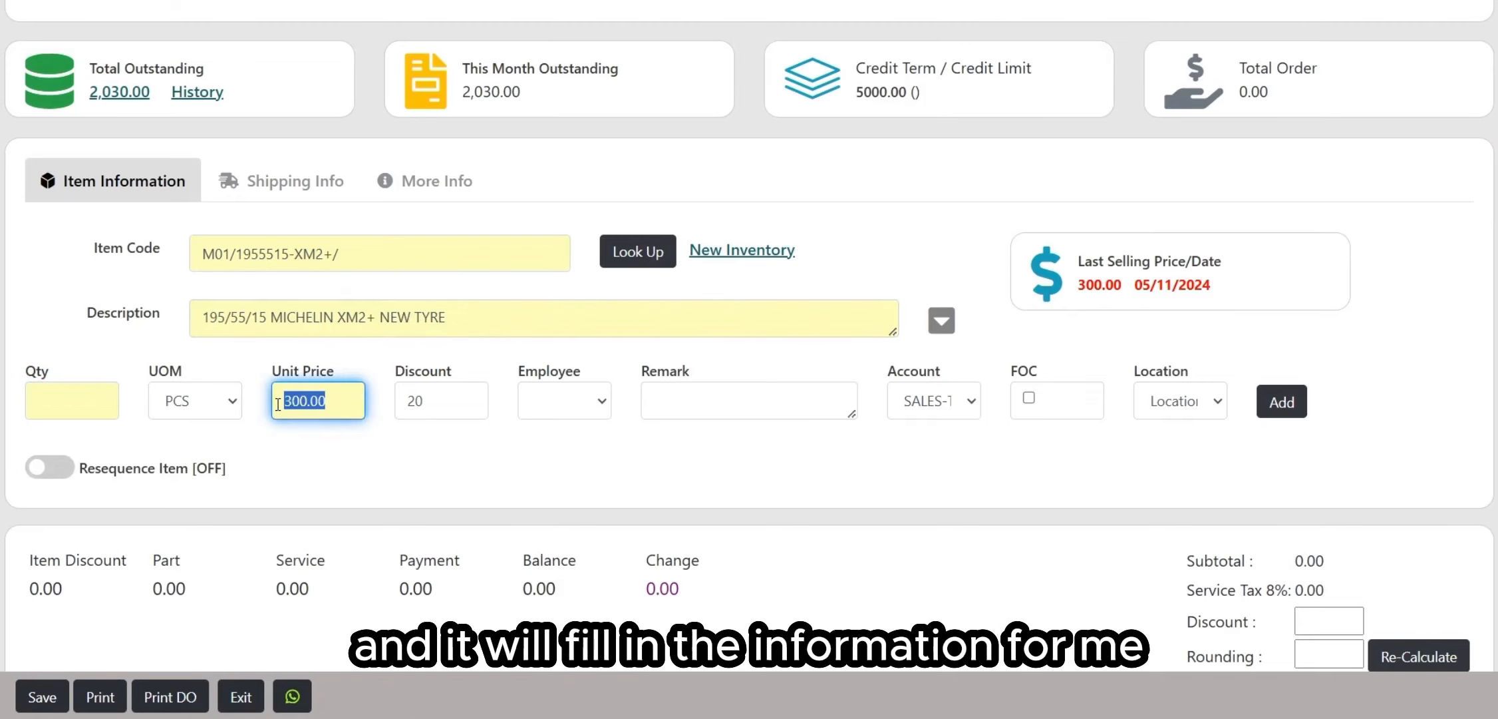
scroll(584, 35, up, 8)
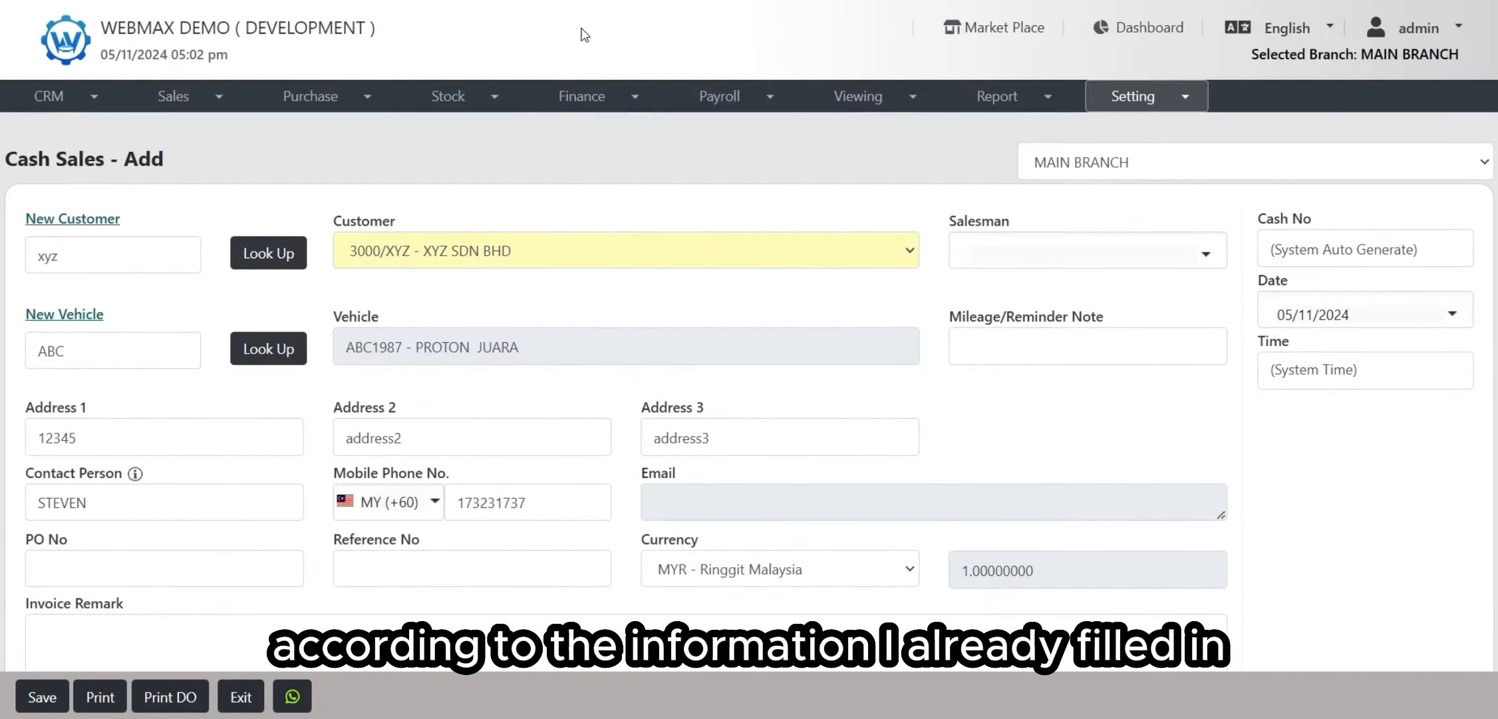
click(512, 98)
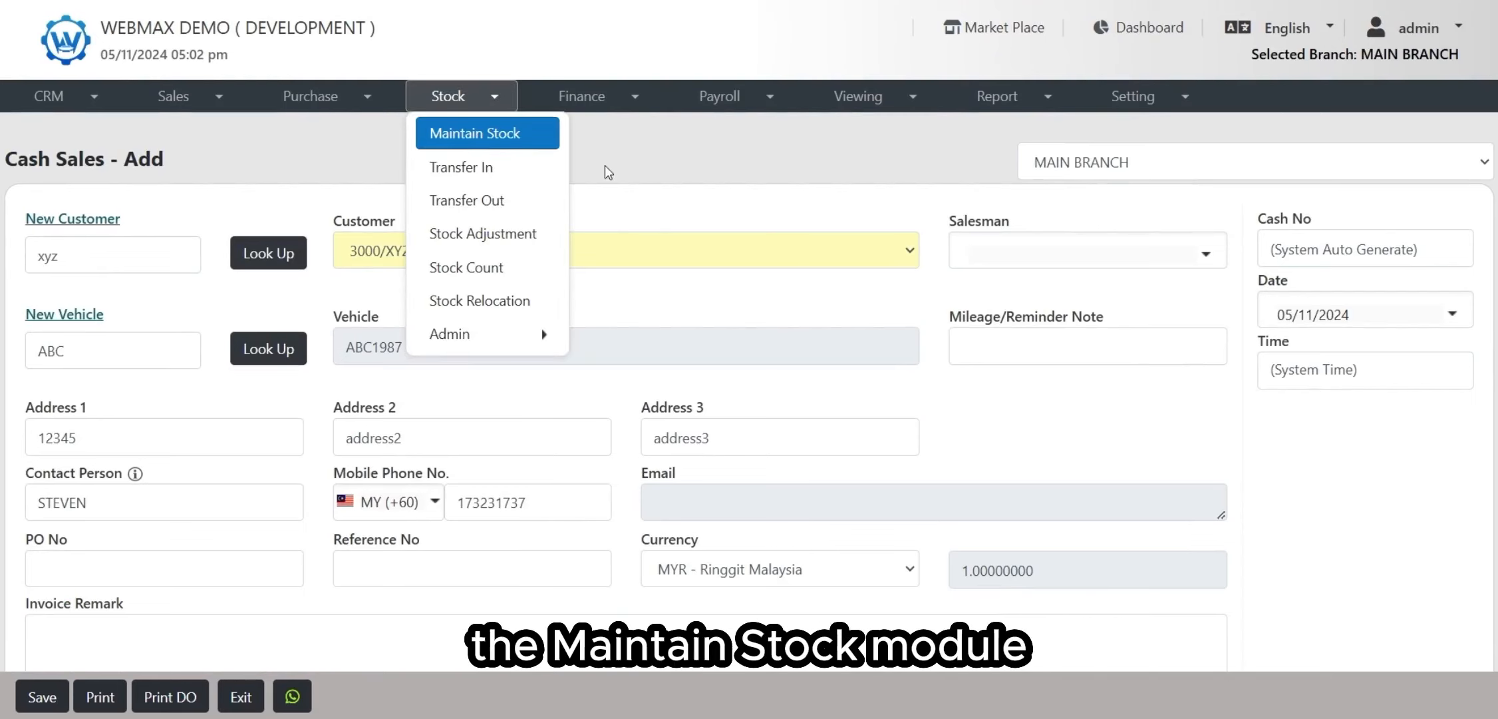
scroll(685, 286, down, 8)
scroll(685, 286, down, 4)
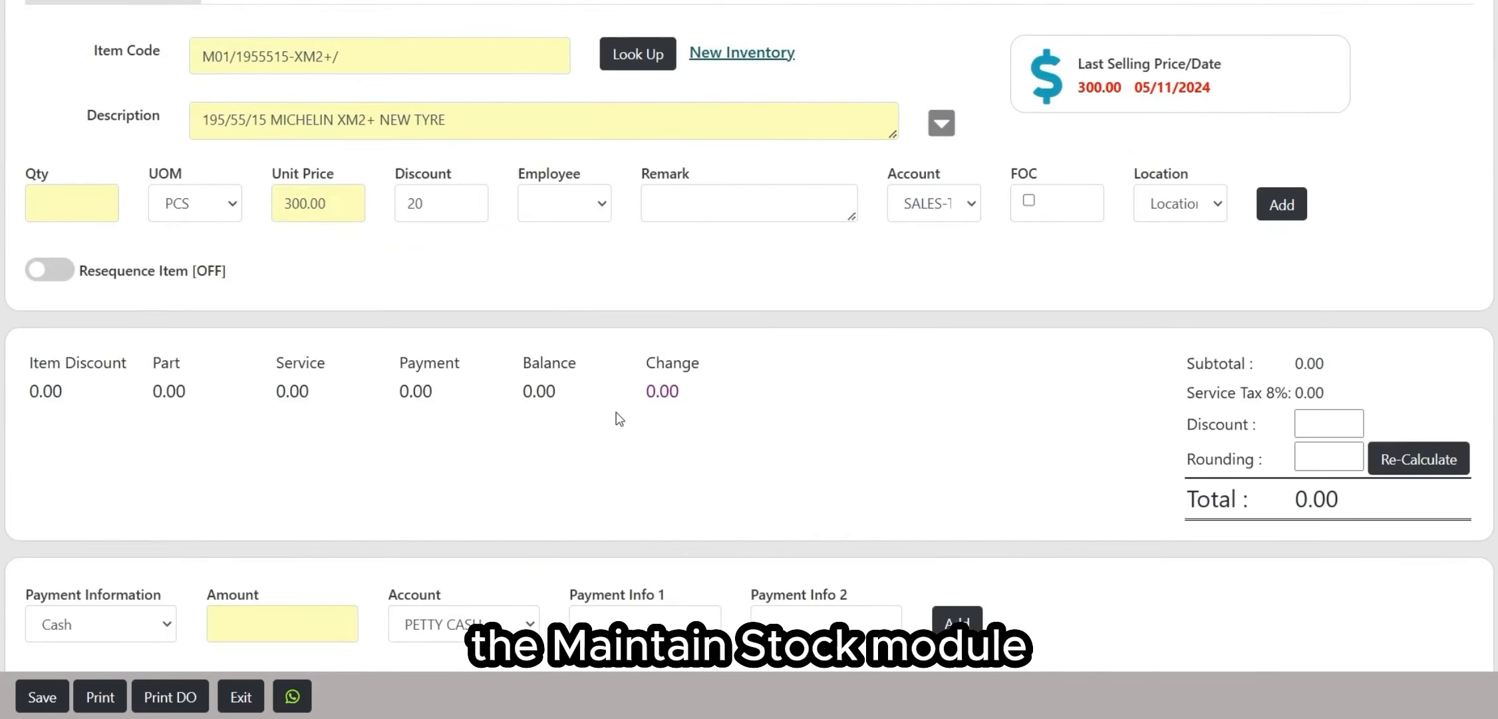
Set the tyre's quantity to 2, keeping the unit price of 300.00 and the discount of 20
click(100, 193)
text(2)
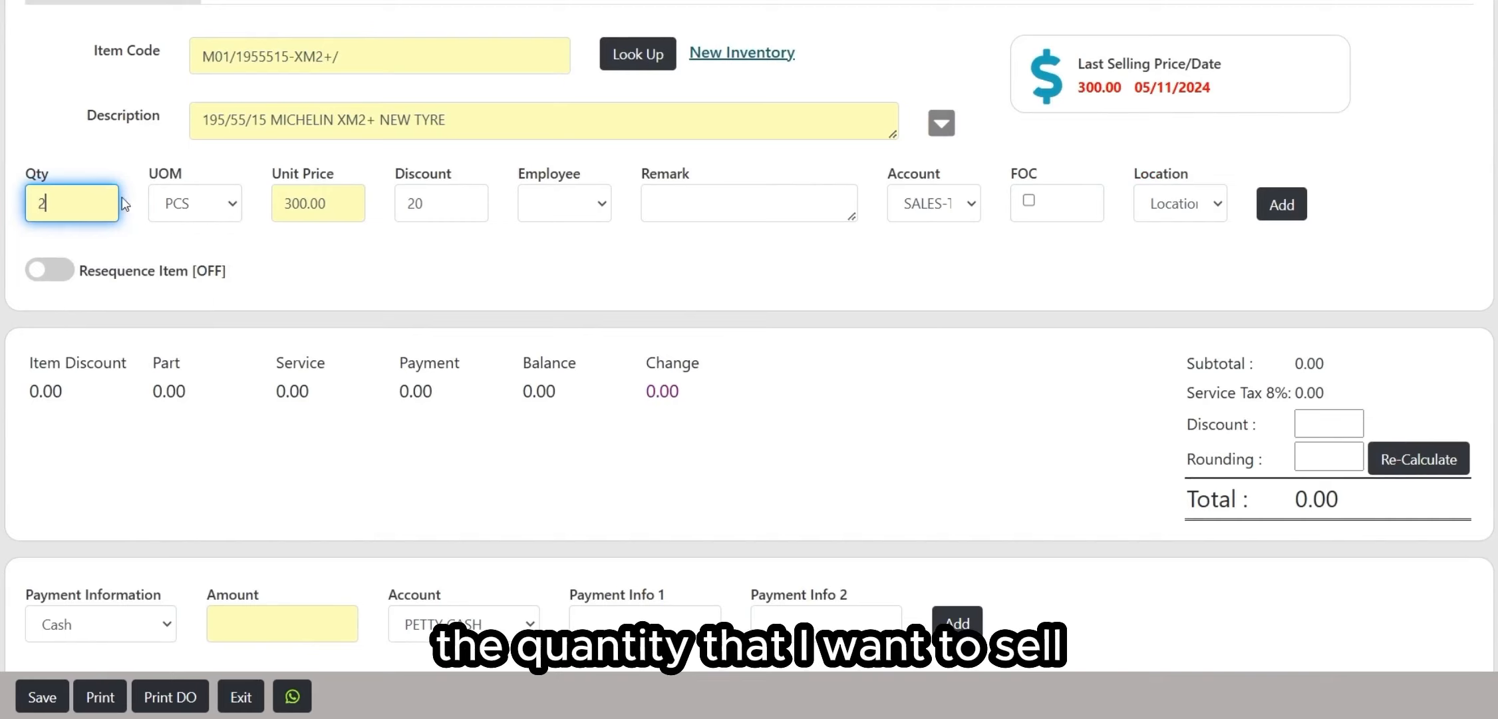
drag(327, 207, 282, 205)
click(354, 214)
drag(474, 202, 385, 199)
click(473, 198)
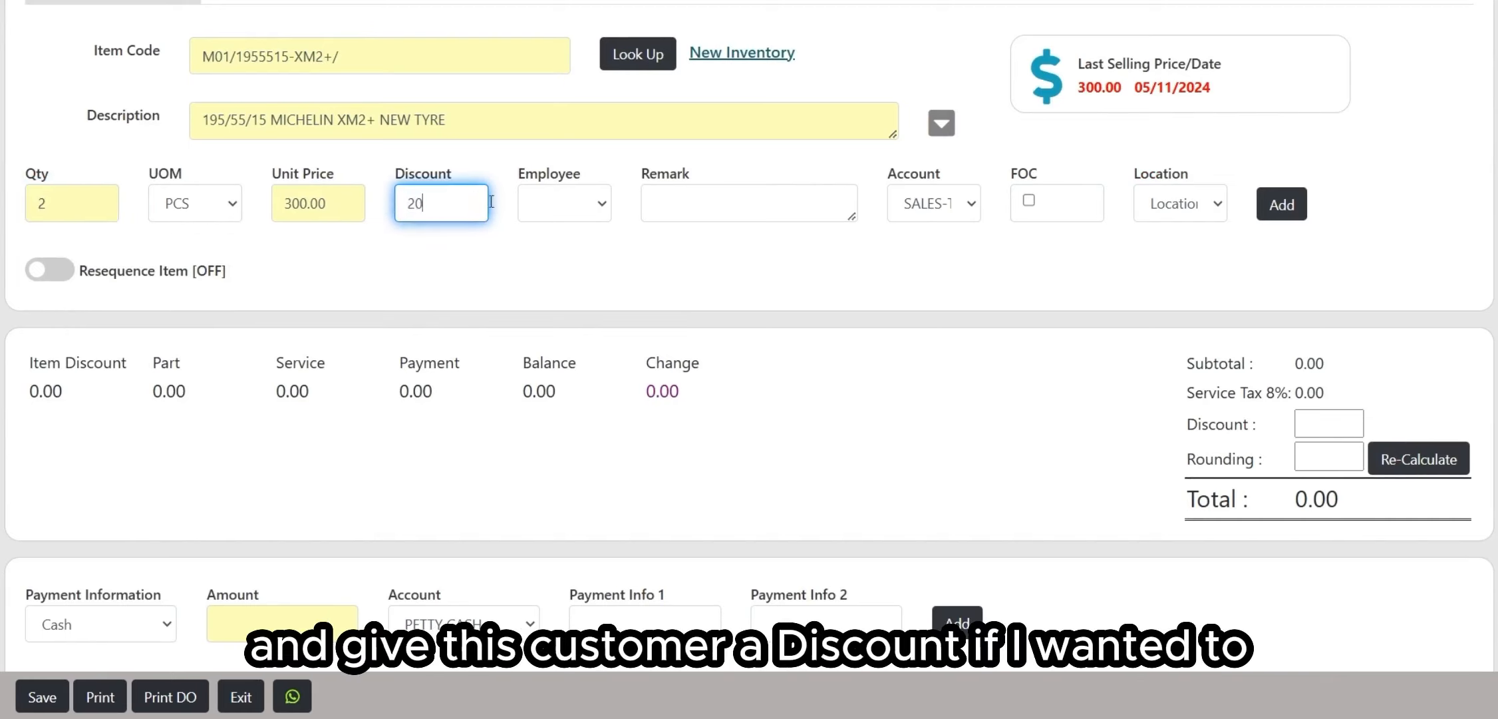
Leave the tyre's employee and remark blank and FOC unchecked, keep account SALES-TYRE and Location B, and add it to the entry
click(598, 206)
click(699, 201)
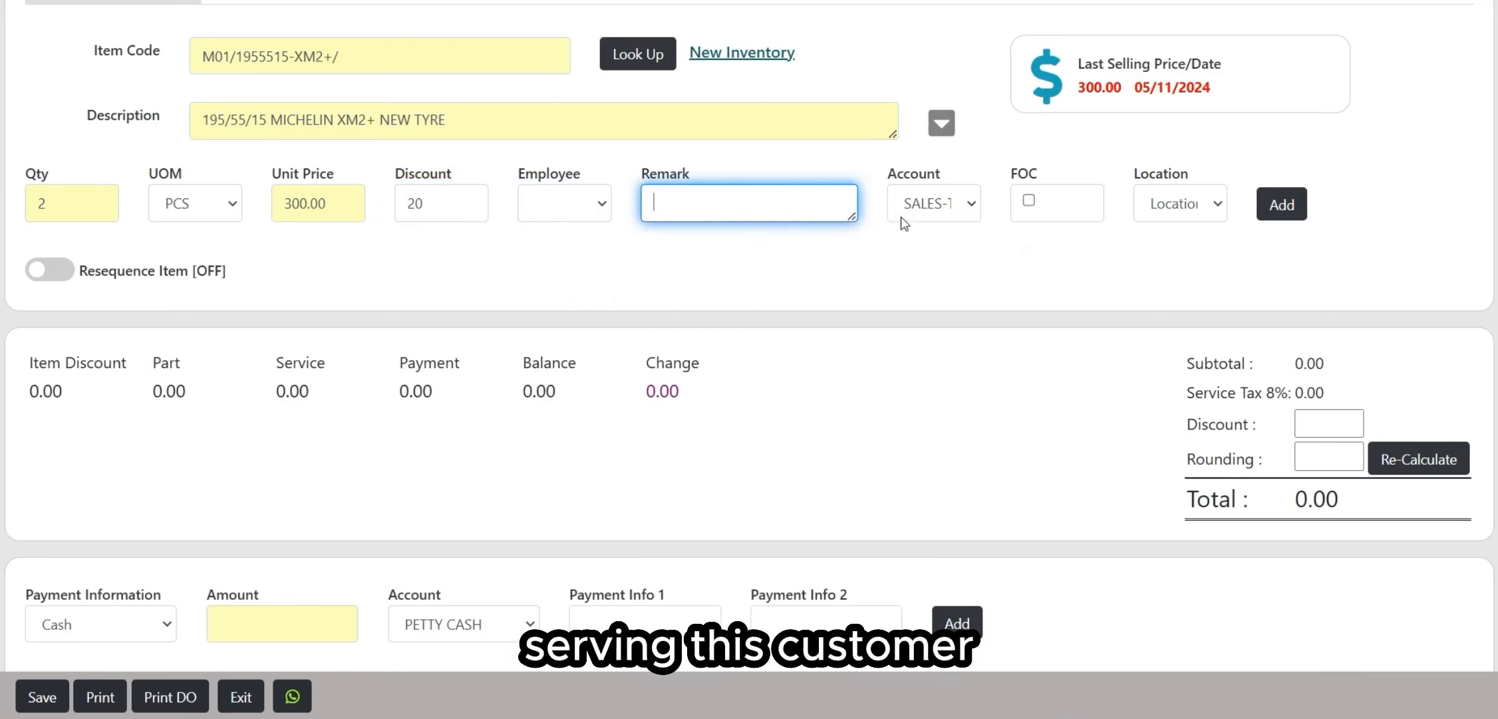
click(935, 207)
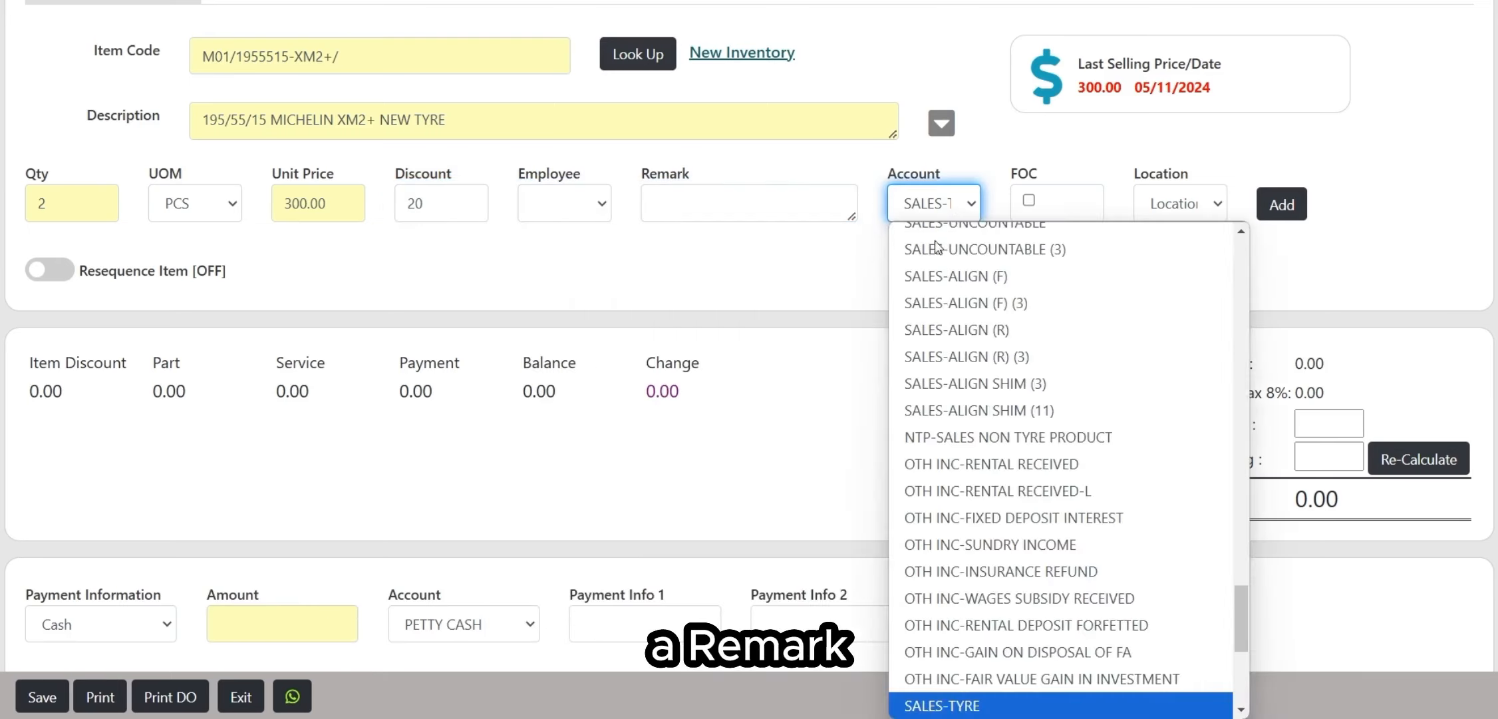
click(976, 168)
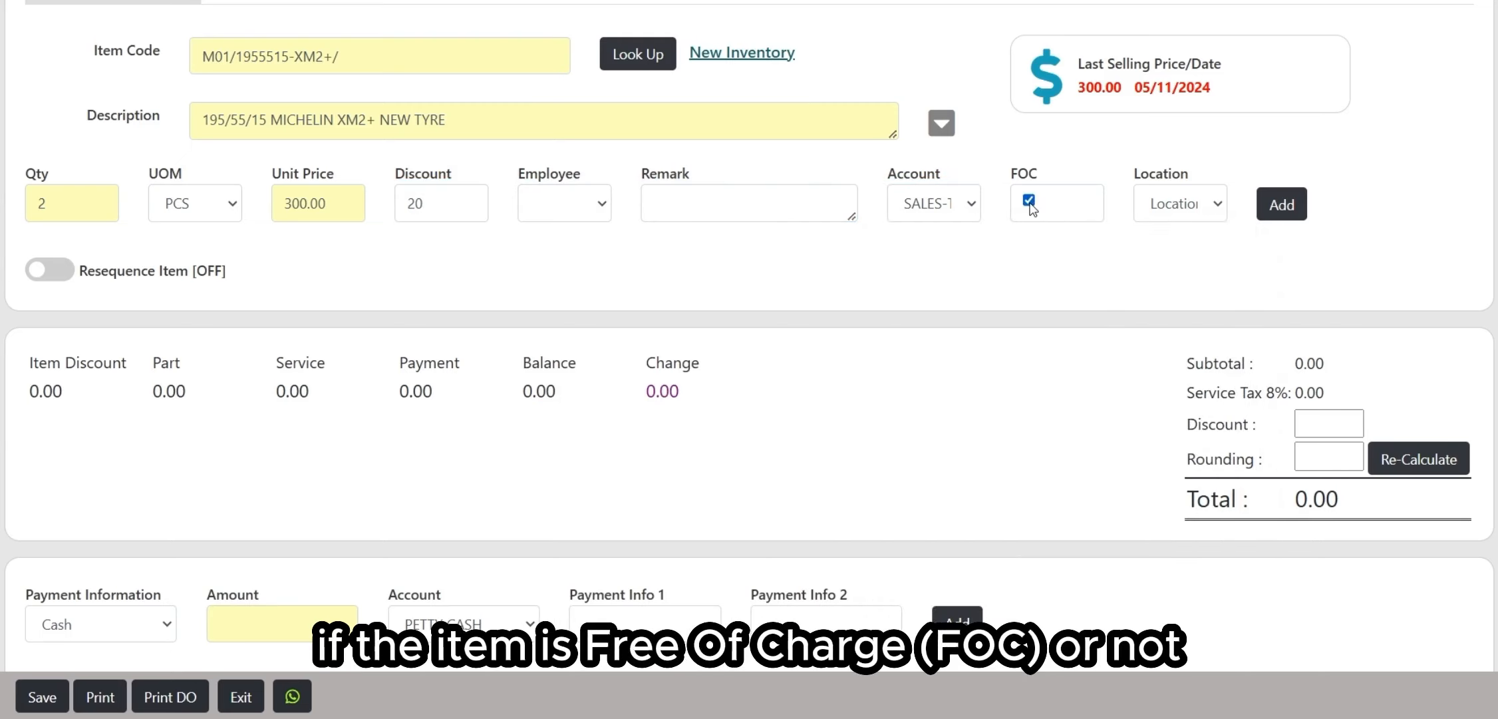
click(1180, 201)
click(1180, 202)
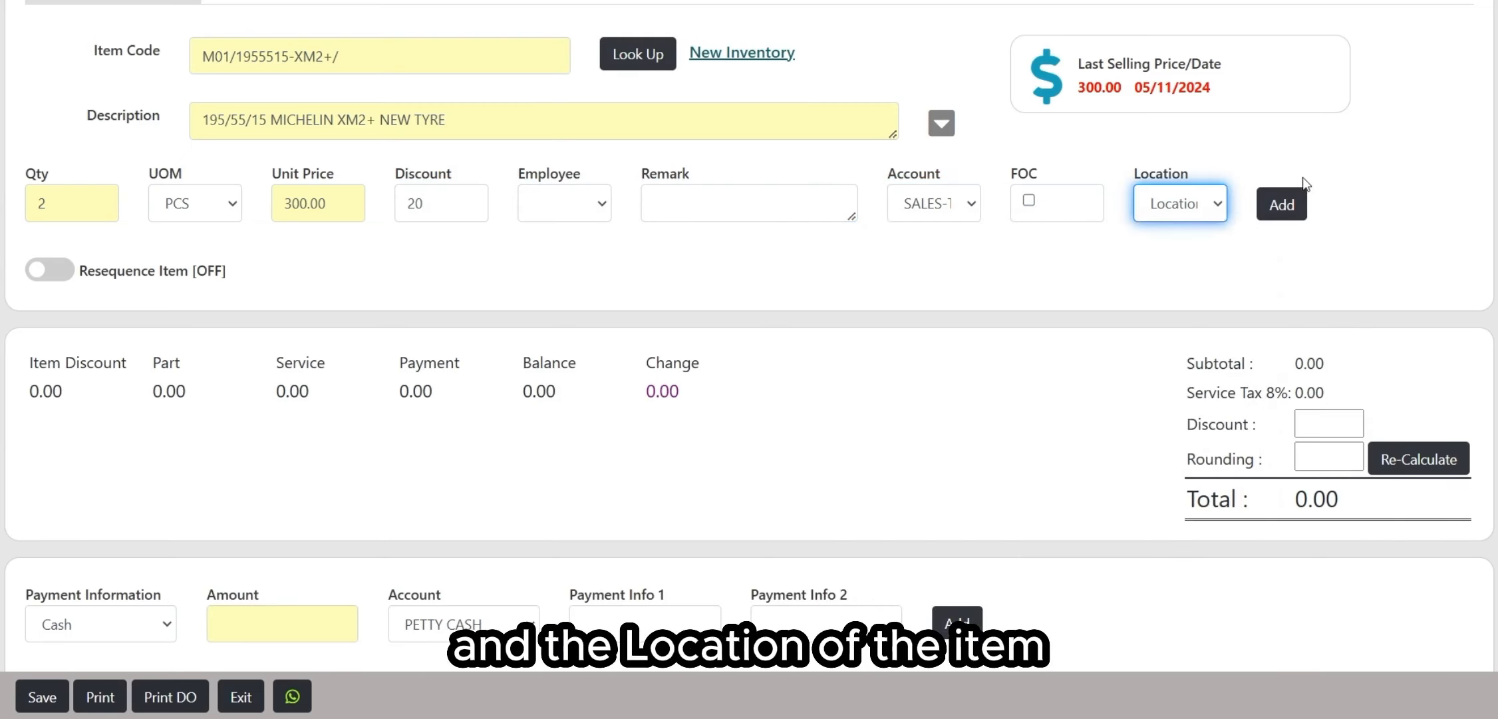
click(1297, 203)
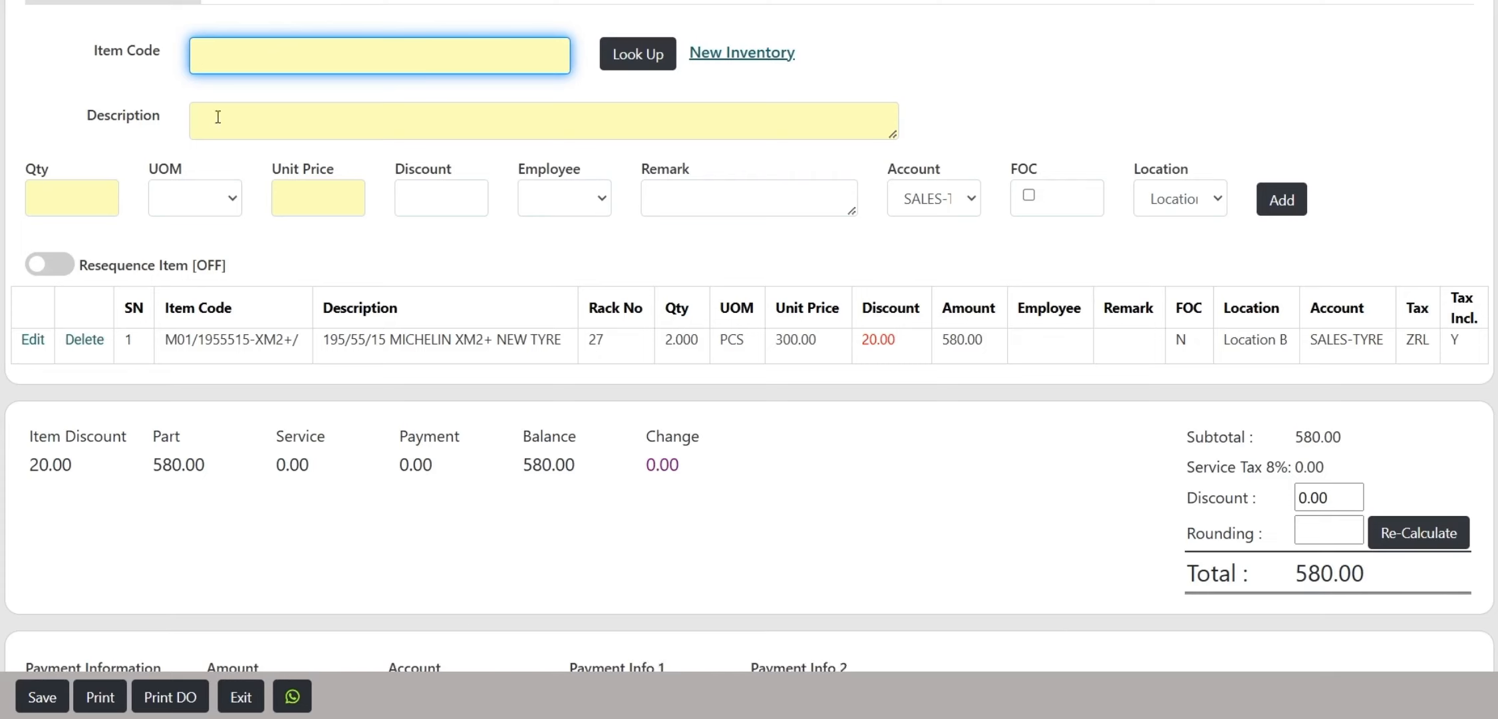
Look up "xm2", select M01/1956015-XM2+/, the 195/60/15 MICHELIN XM2+ NEW TYRE, set its quantity to 2 and add it to the entry
text(xm2)
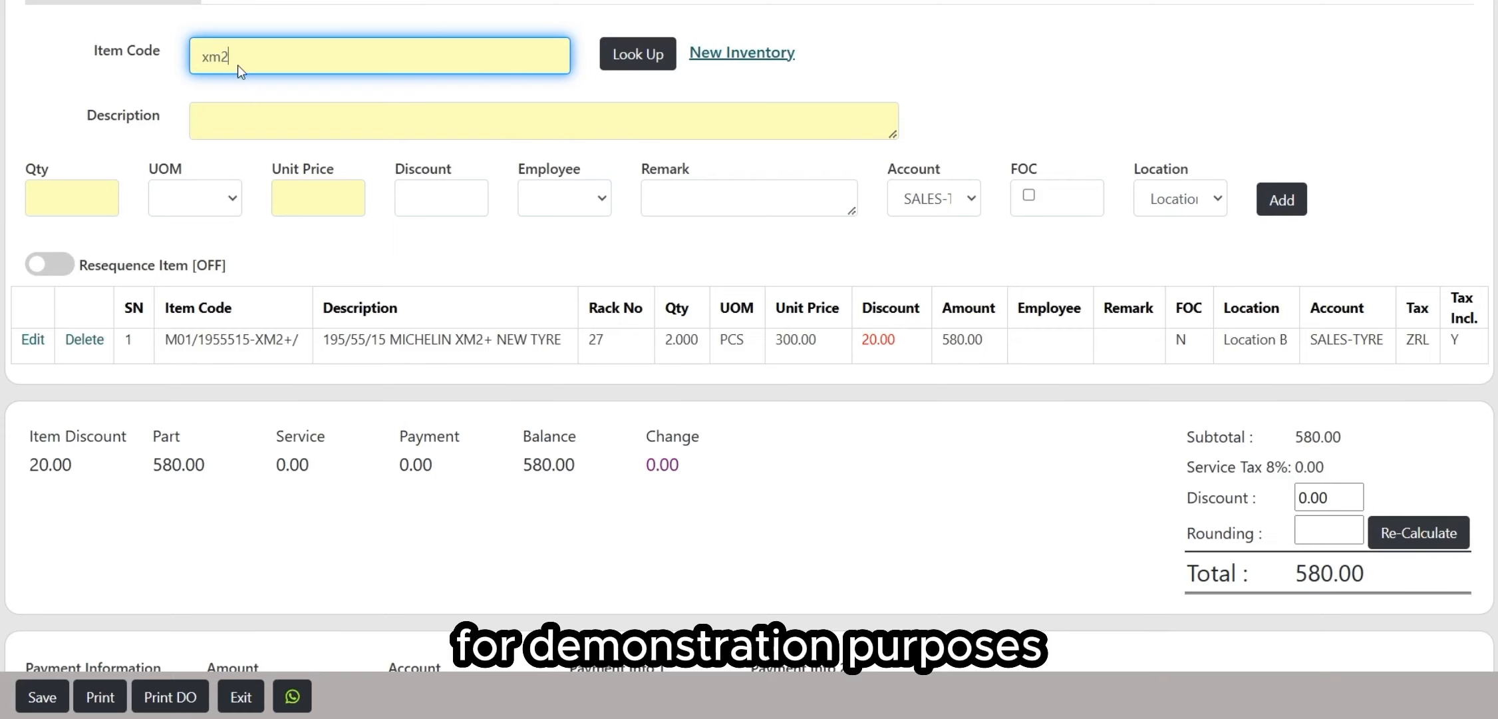
key(Return)
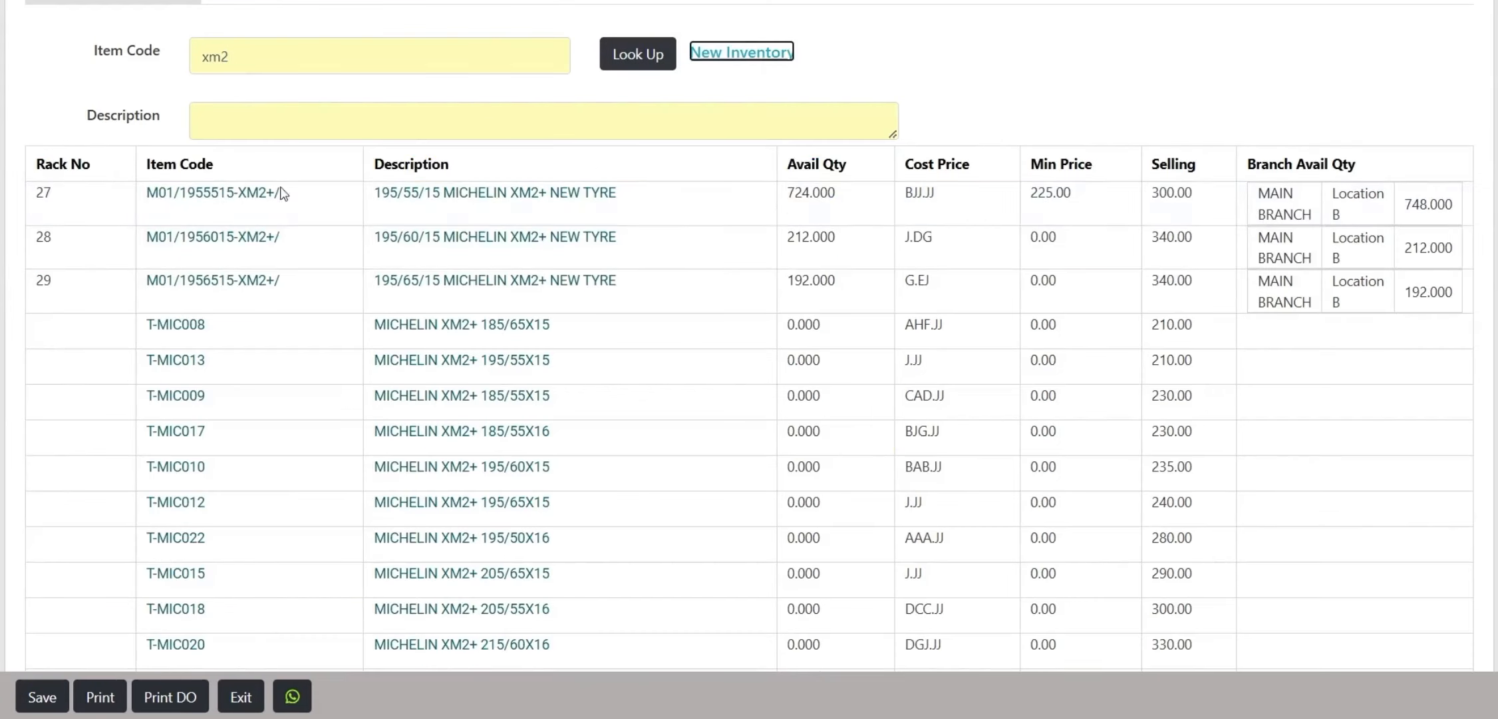
click(200, 240)
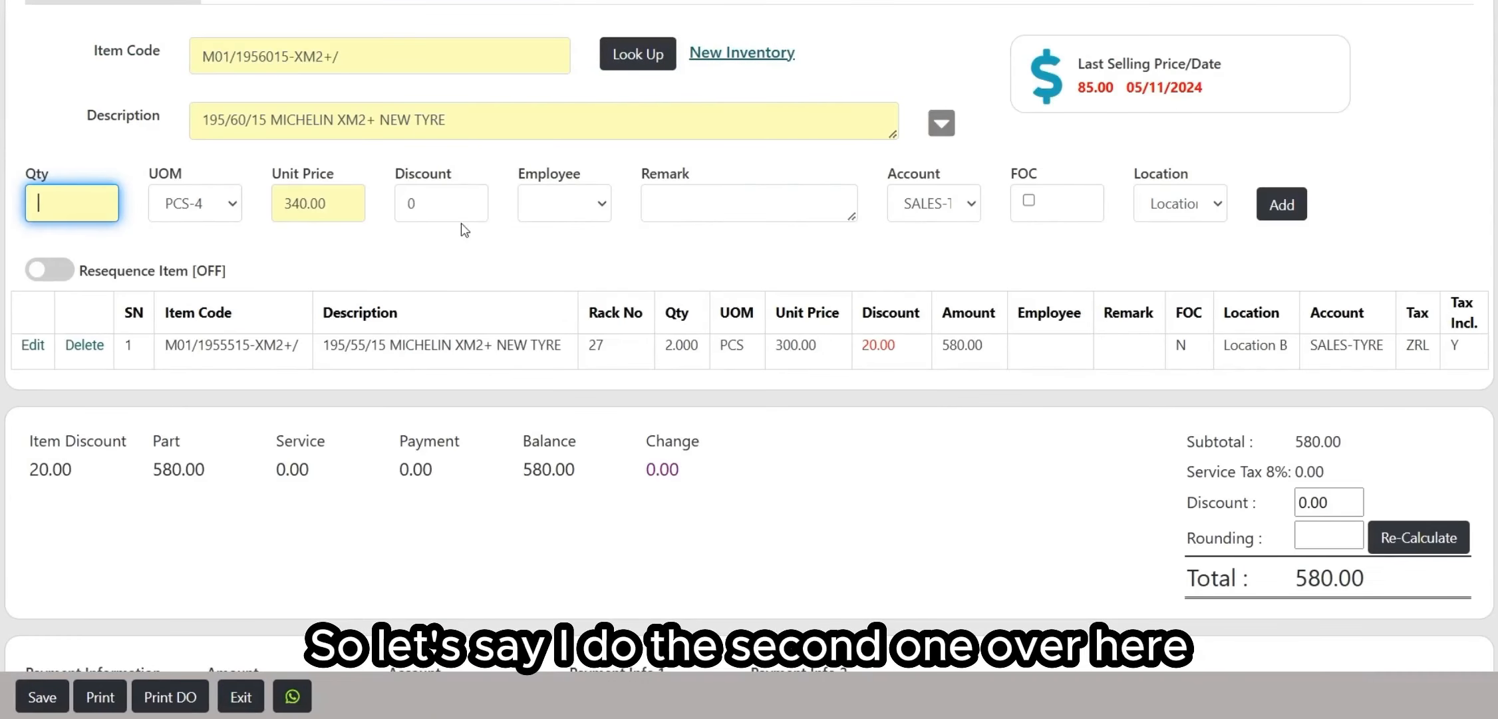
text(2)
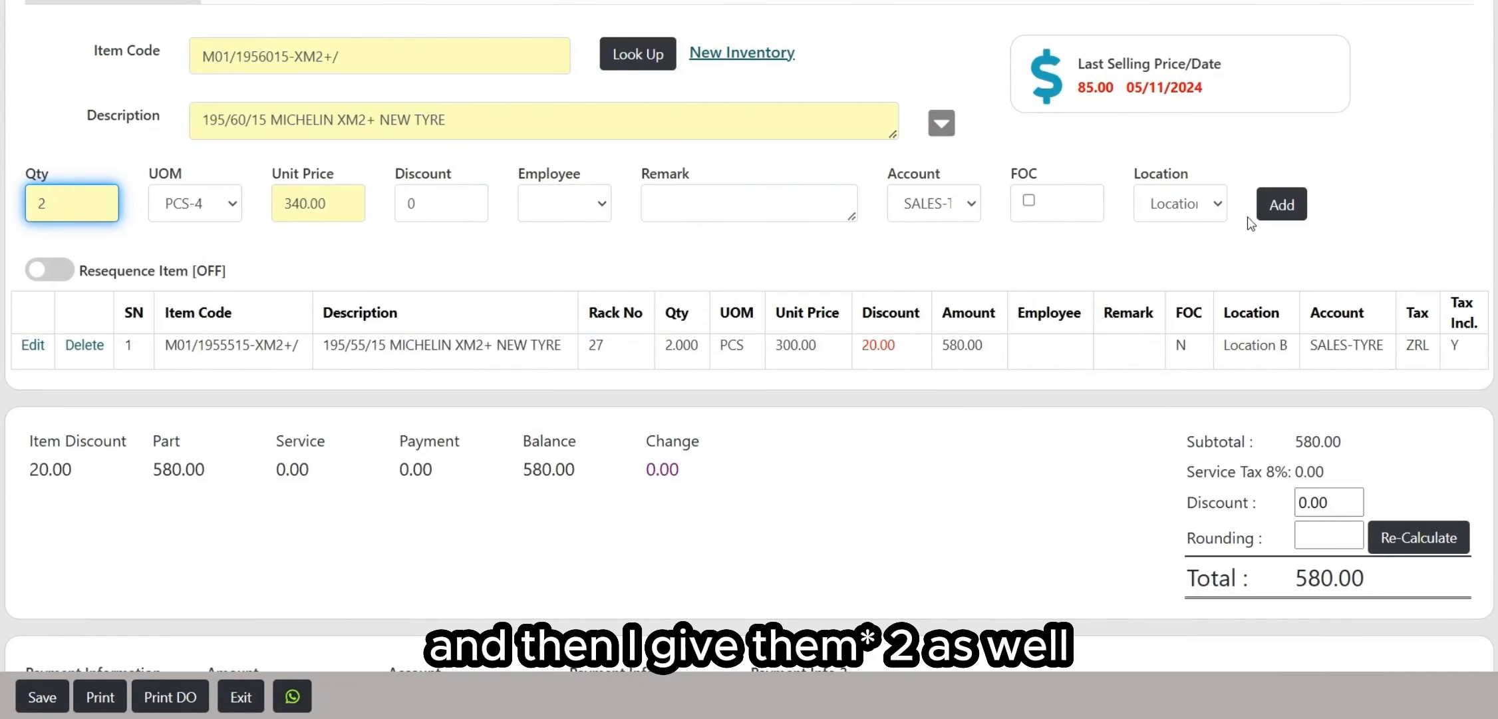
click(1258, 217)
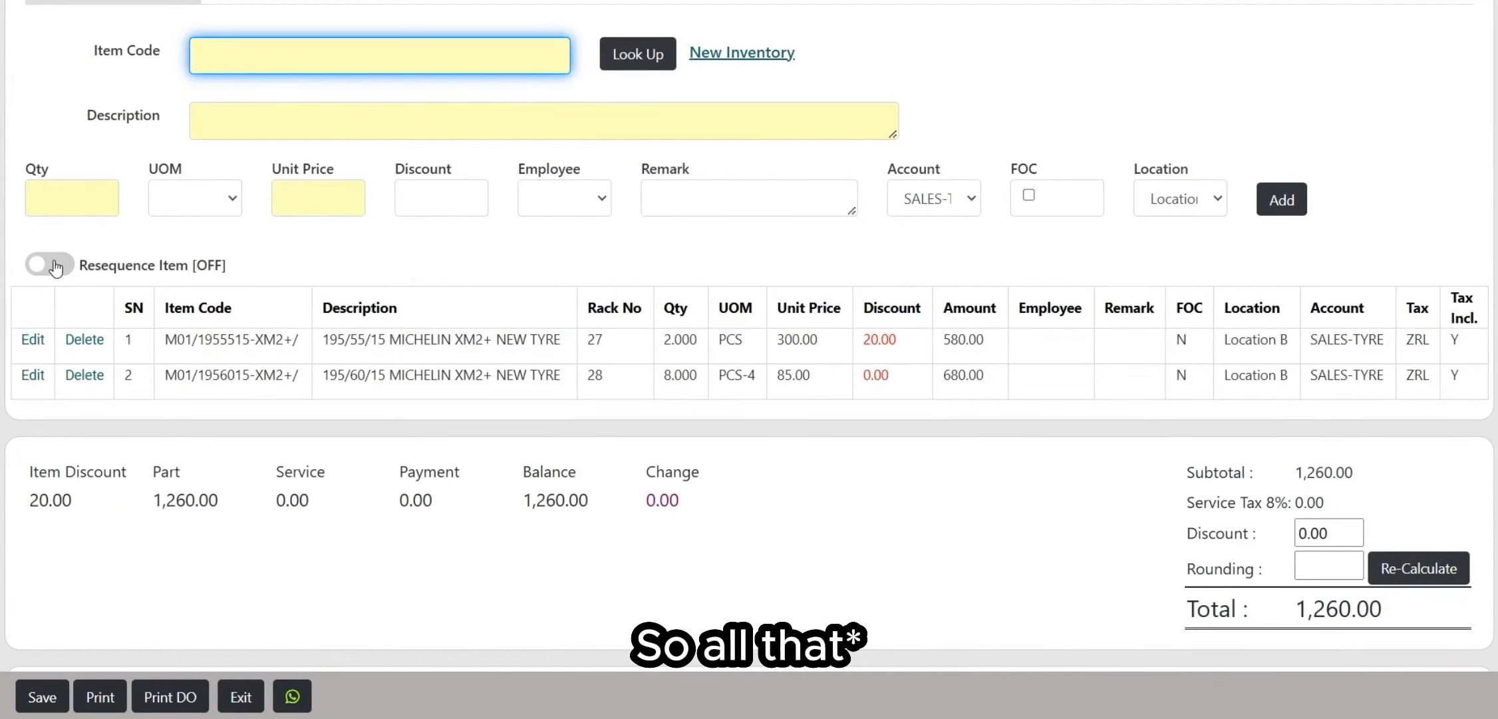
Enable item resequencing, try to reorder the two tyre rows, and disable resequencing again
click(55, 266)
mouse_move(119, 338)
mouse_down()
mouse_move(121, 386)
mouse_move(132, 331)
mouse_up()
drag(161, 372, 179, 314)
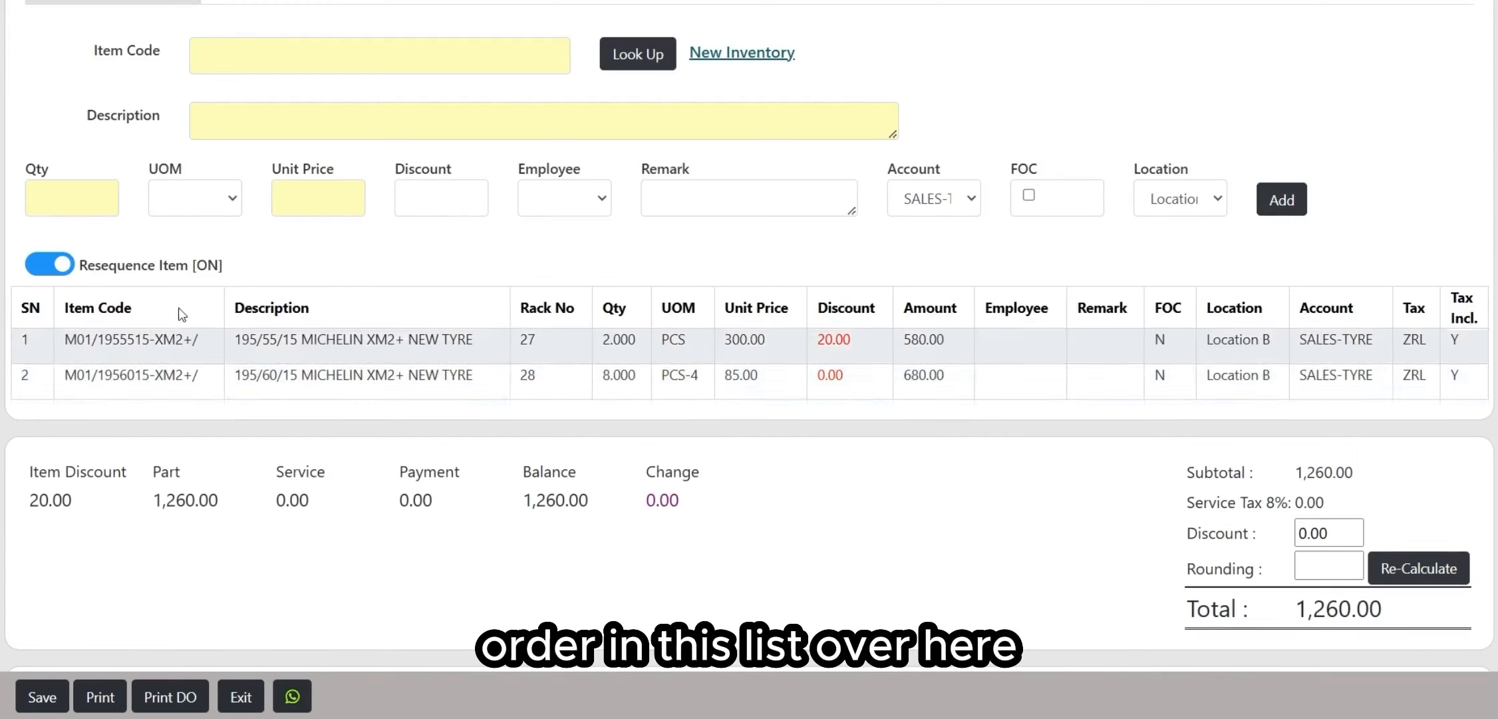
drag(152, 361, 67, 290)
click(50, 263)
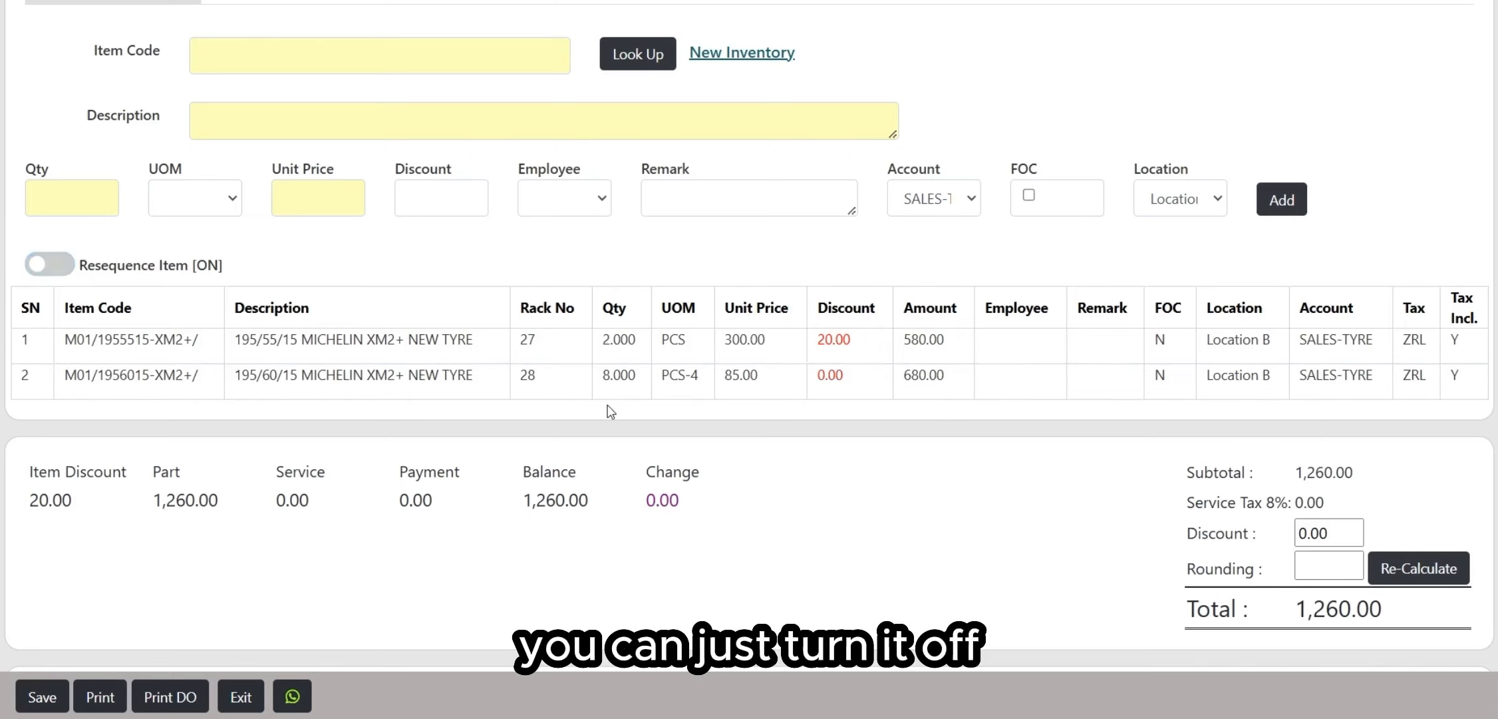
Examine the entry's total and its summary of item discount, part, service, payment, balance and change
scroll(742, 415, down, 2)
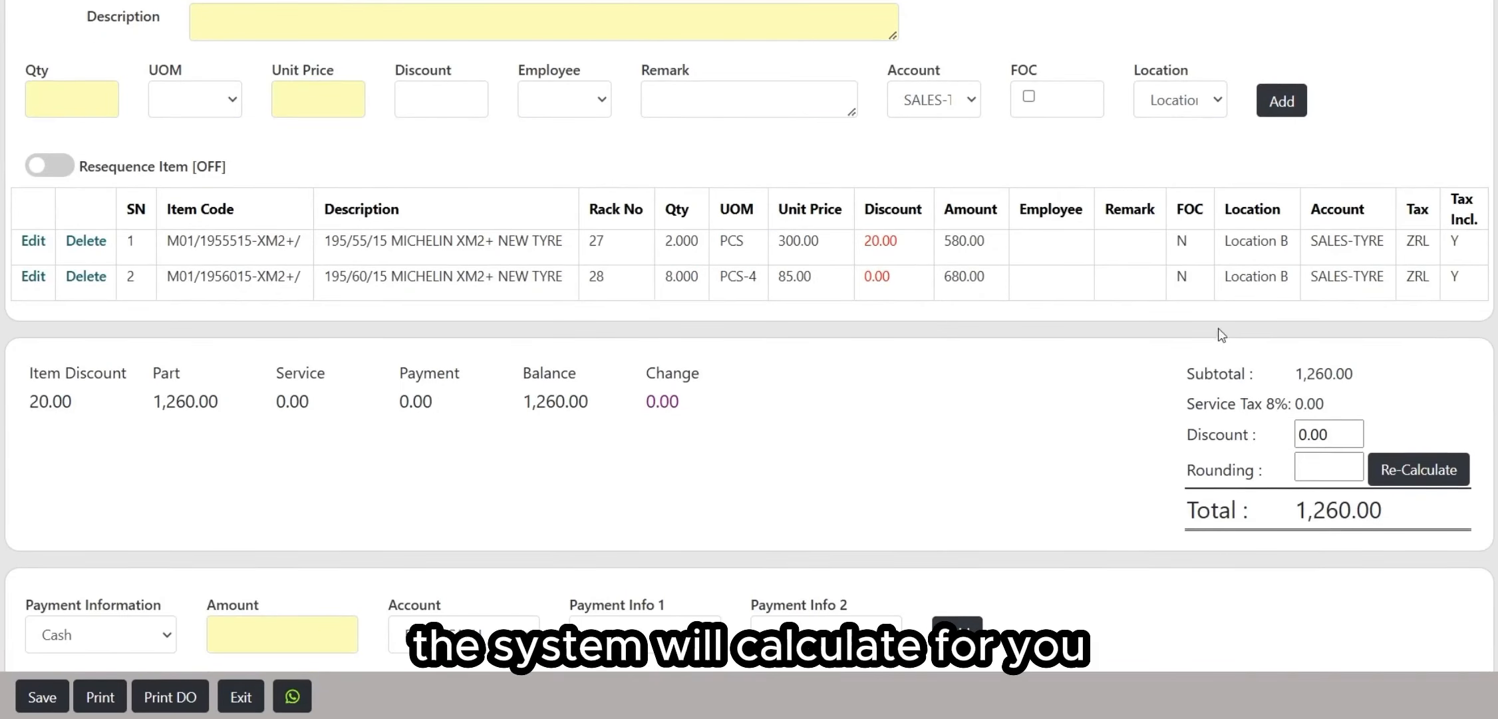
drag(1191, 507, 1383, 509)
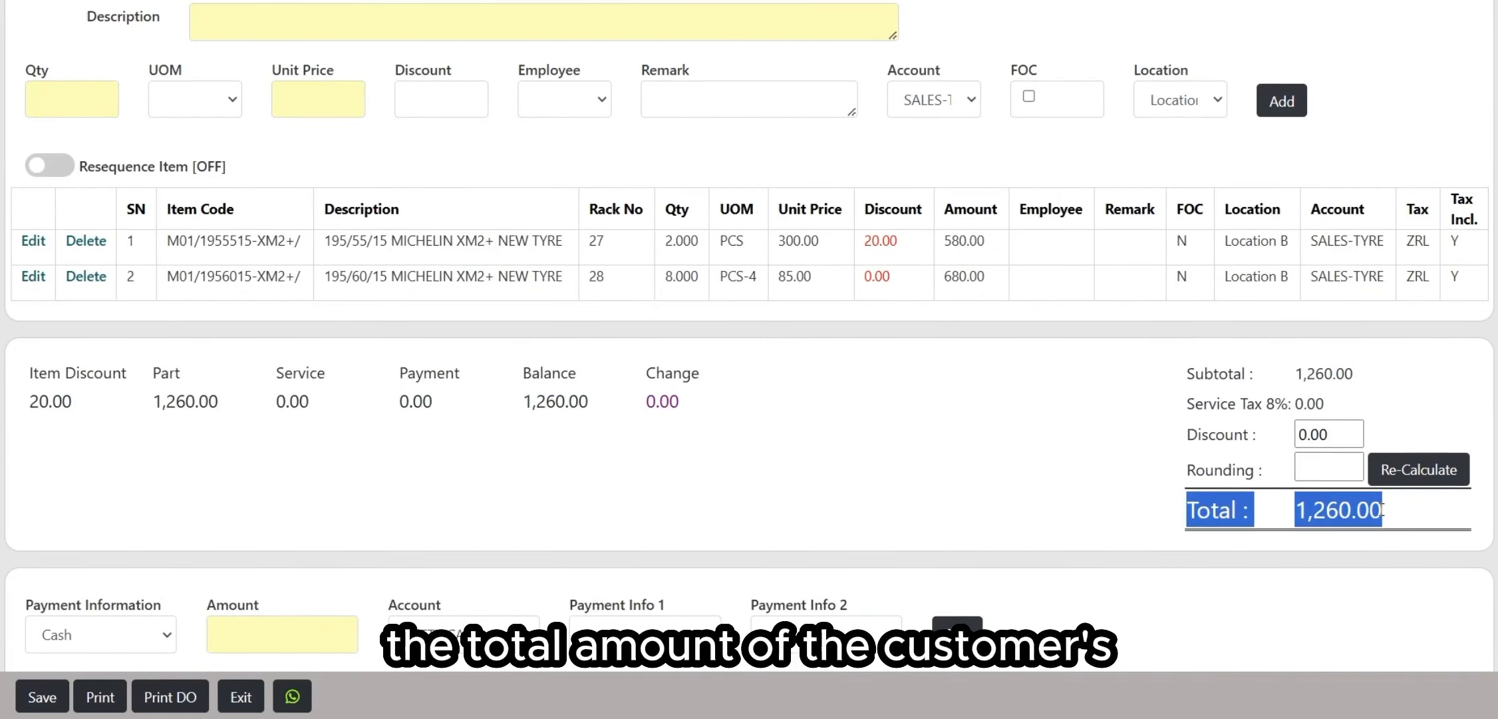
click(1201, 456)
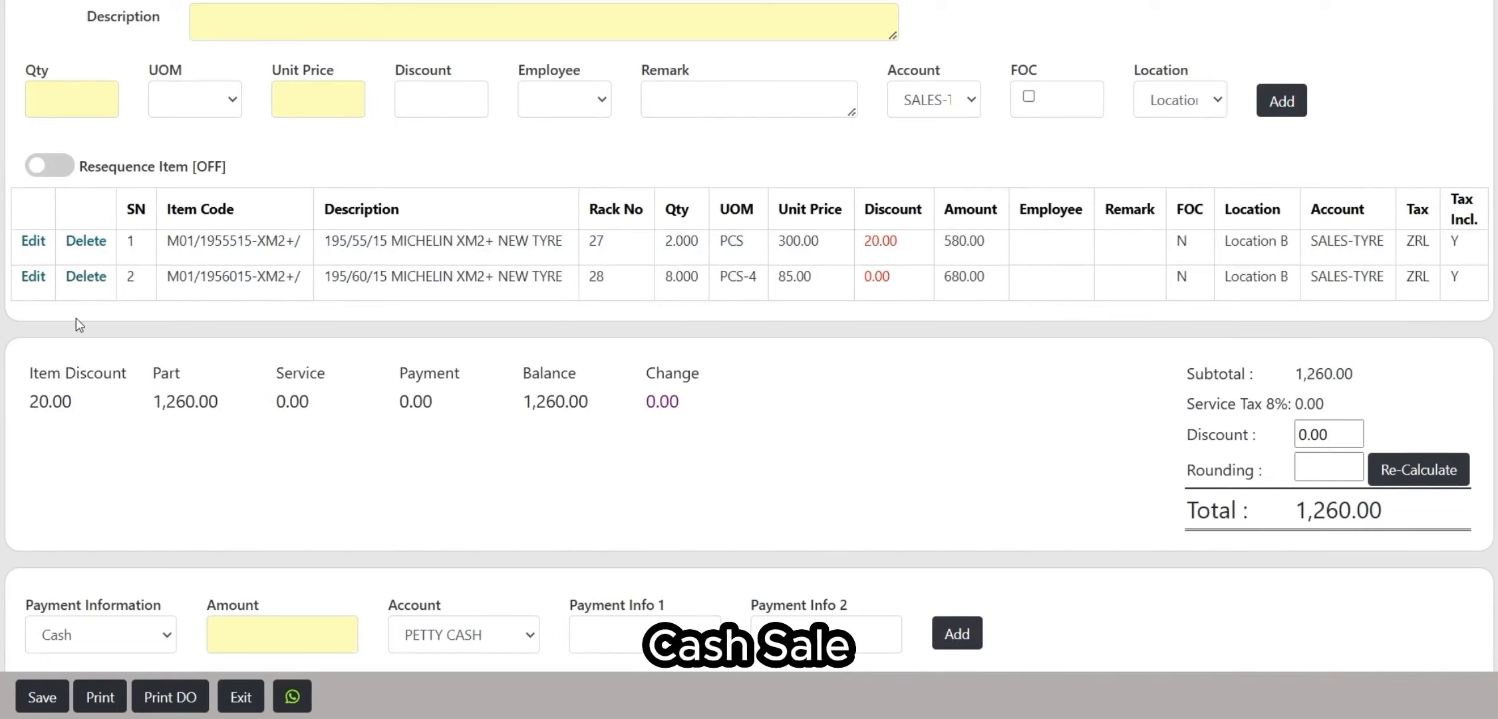
drag(31, 371, 224, 406)
click(73, 401)
click(209, 409)
click(231, 414)
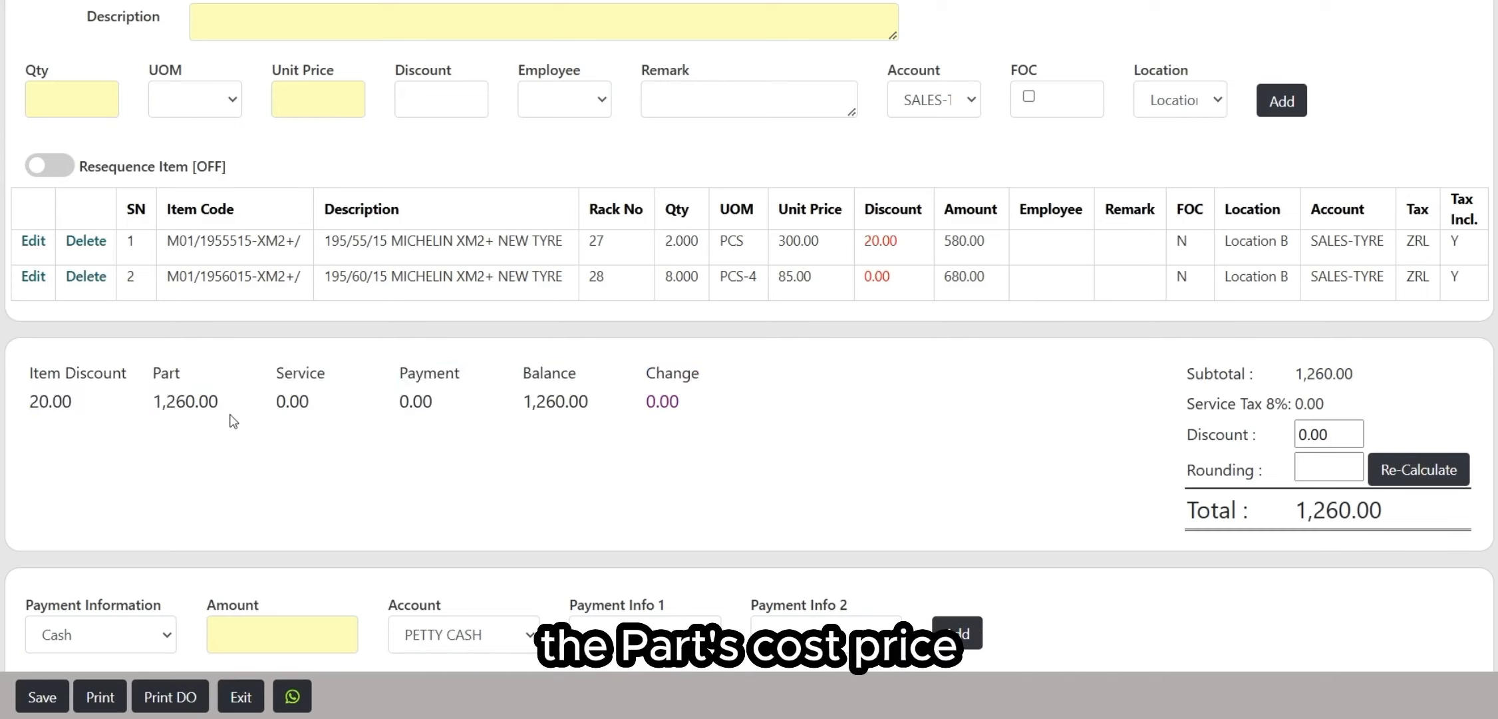
drag(277, 371, 322, 406)
click(340, 403)
drag(397, 371, 612, 415)
click(546, 389)
click(671, 445)
drag(659, 373, 719, 418)
click(788, 452)
Check the shipping details, keep the ship type as Normal Shipment, and return to the item information
click(277, 187)
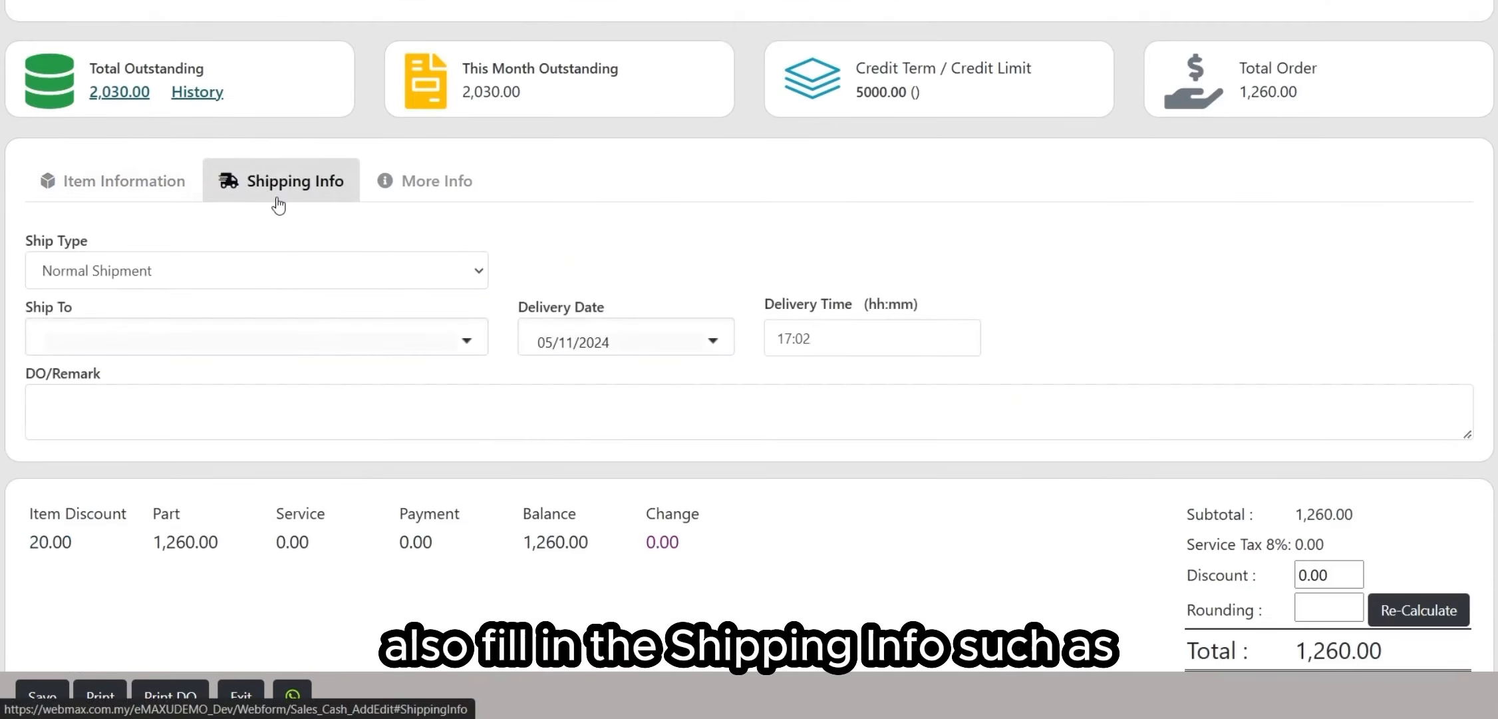
click(338, 177)
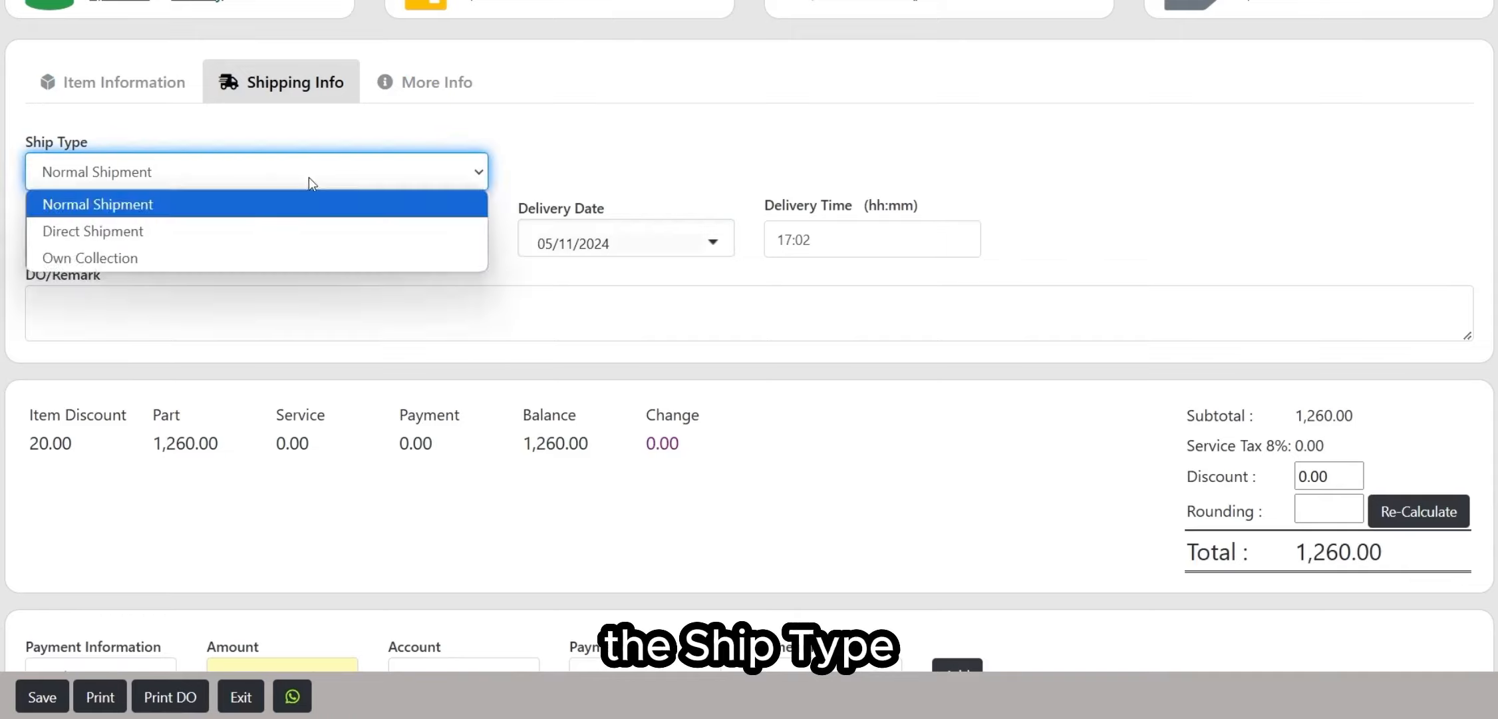
click(309, 201)
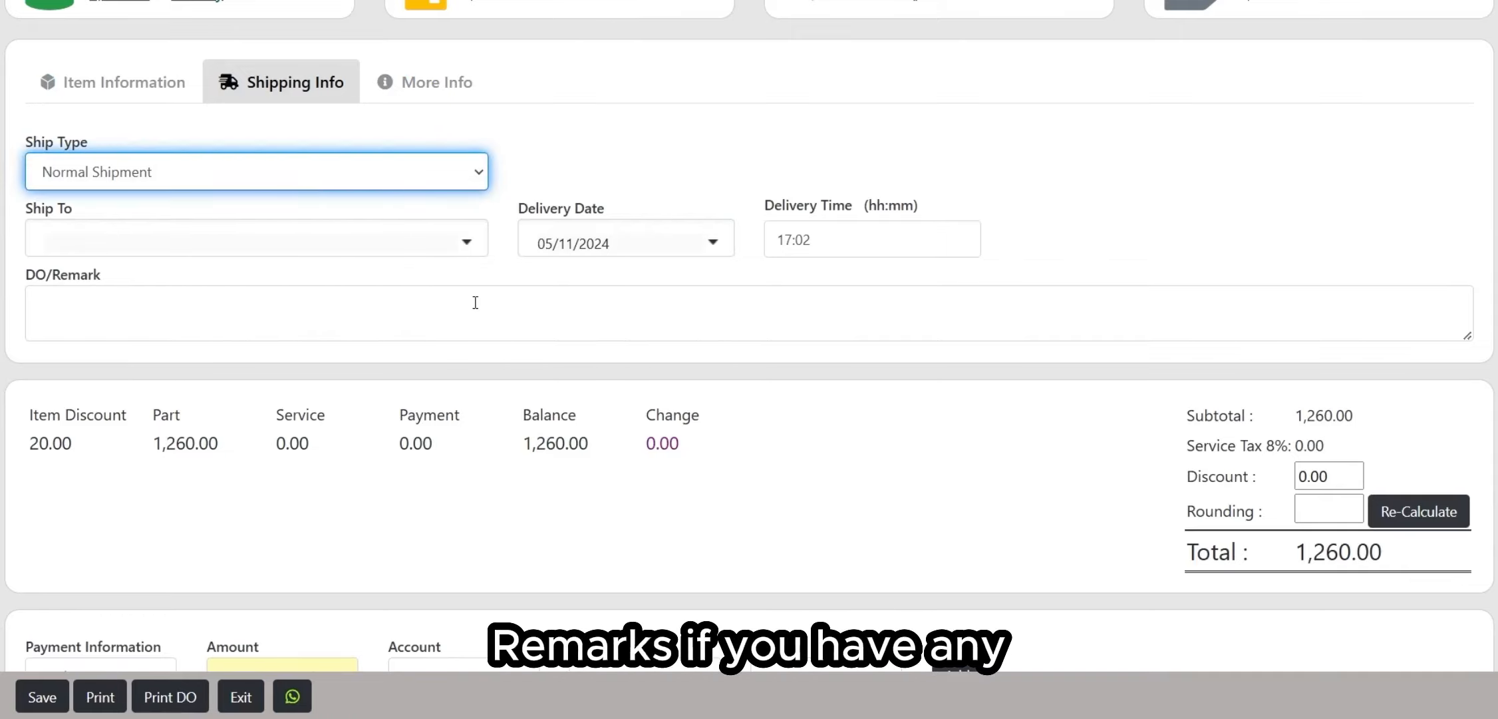
scroll(474, 306, up, 2)
click(140, 182)
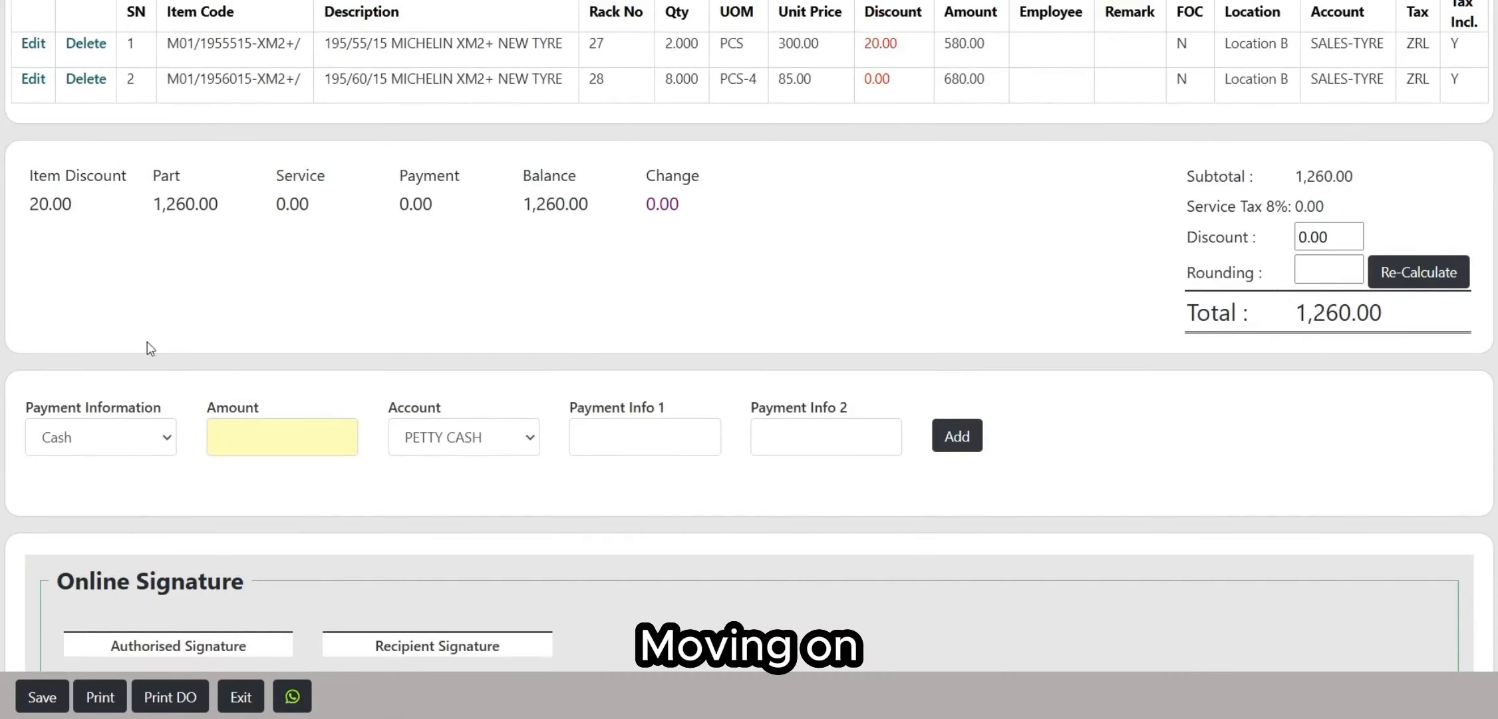
Set the payment method to Credit Card - VISA and the payment amount to 1260
scroll(192, 296, down, 3)
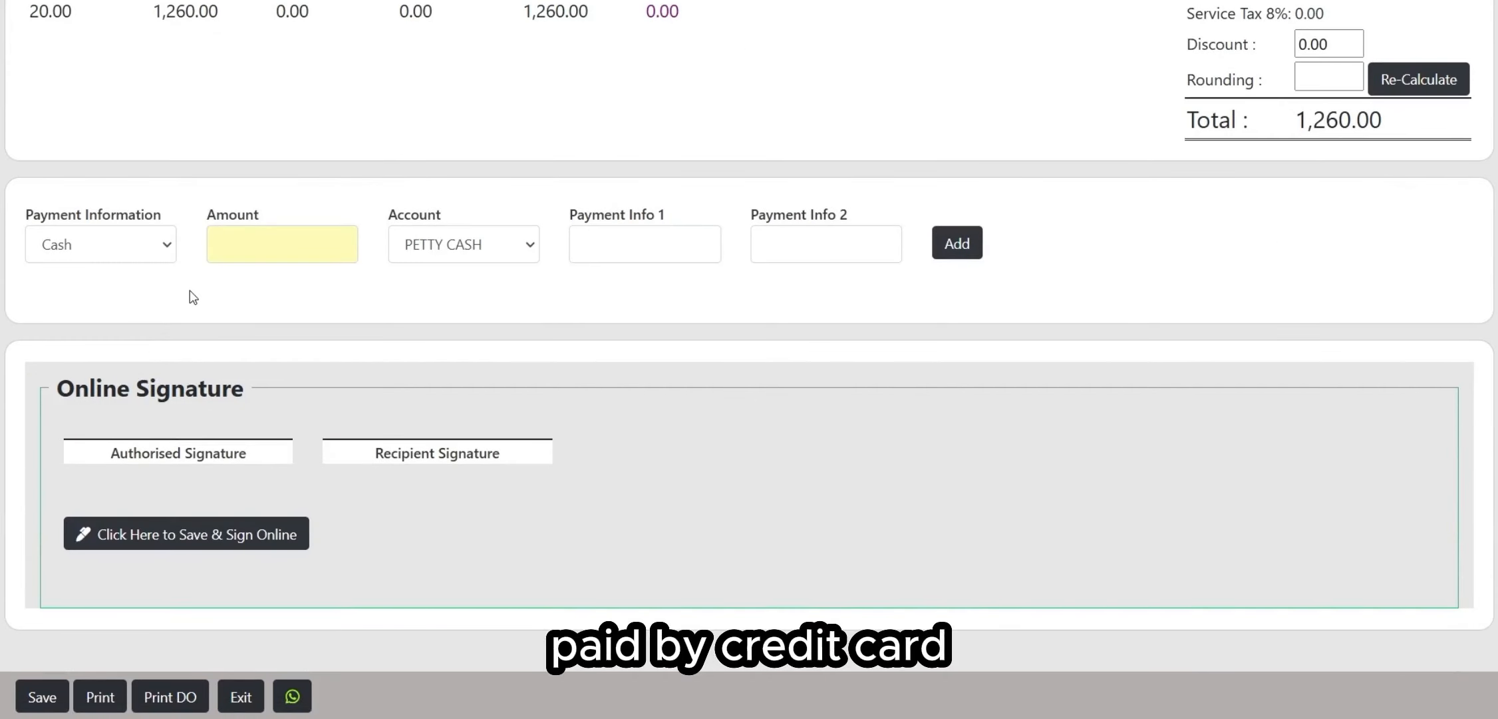
click(141, 249)
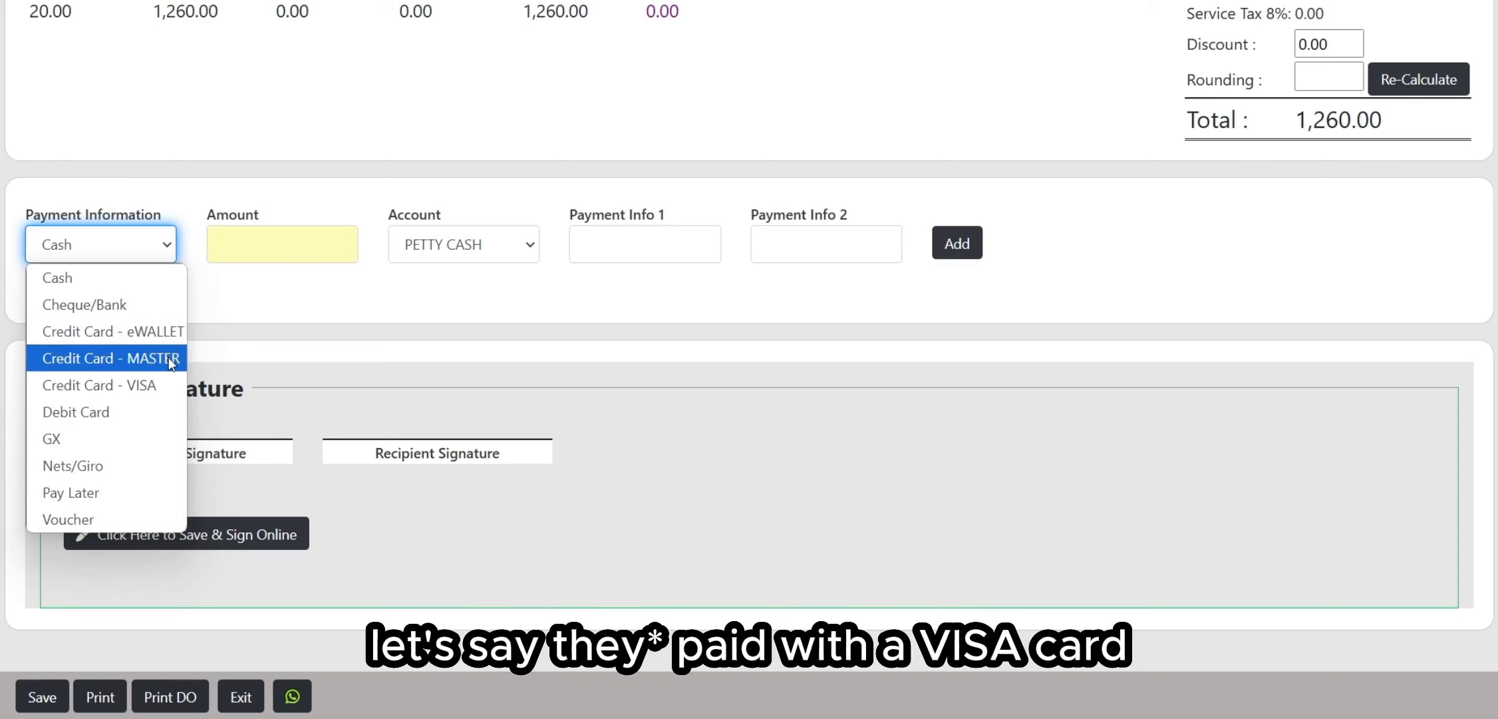
click(161, 380)
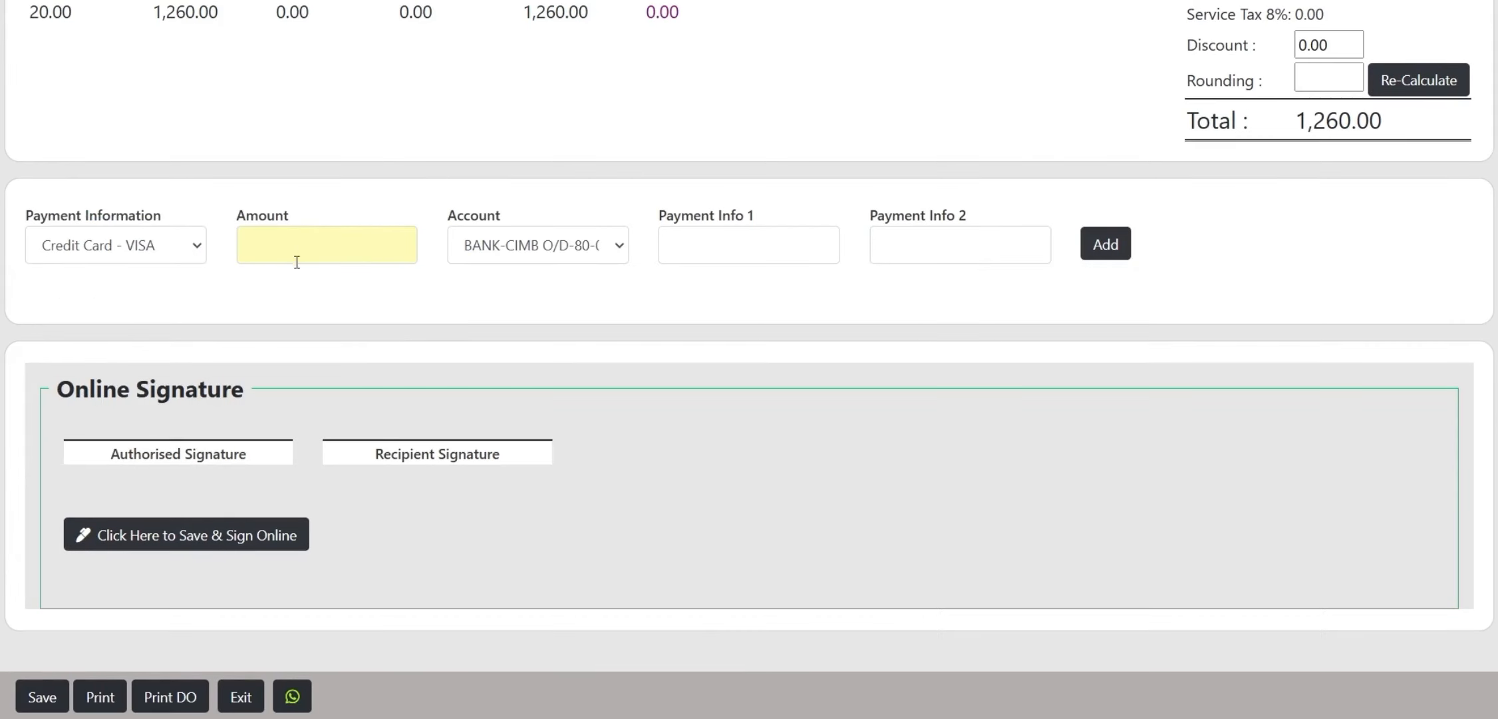
click(333, 256)
text(1260)
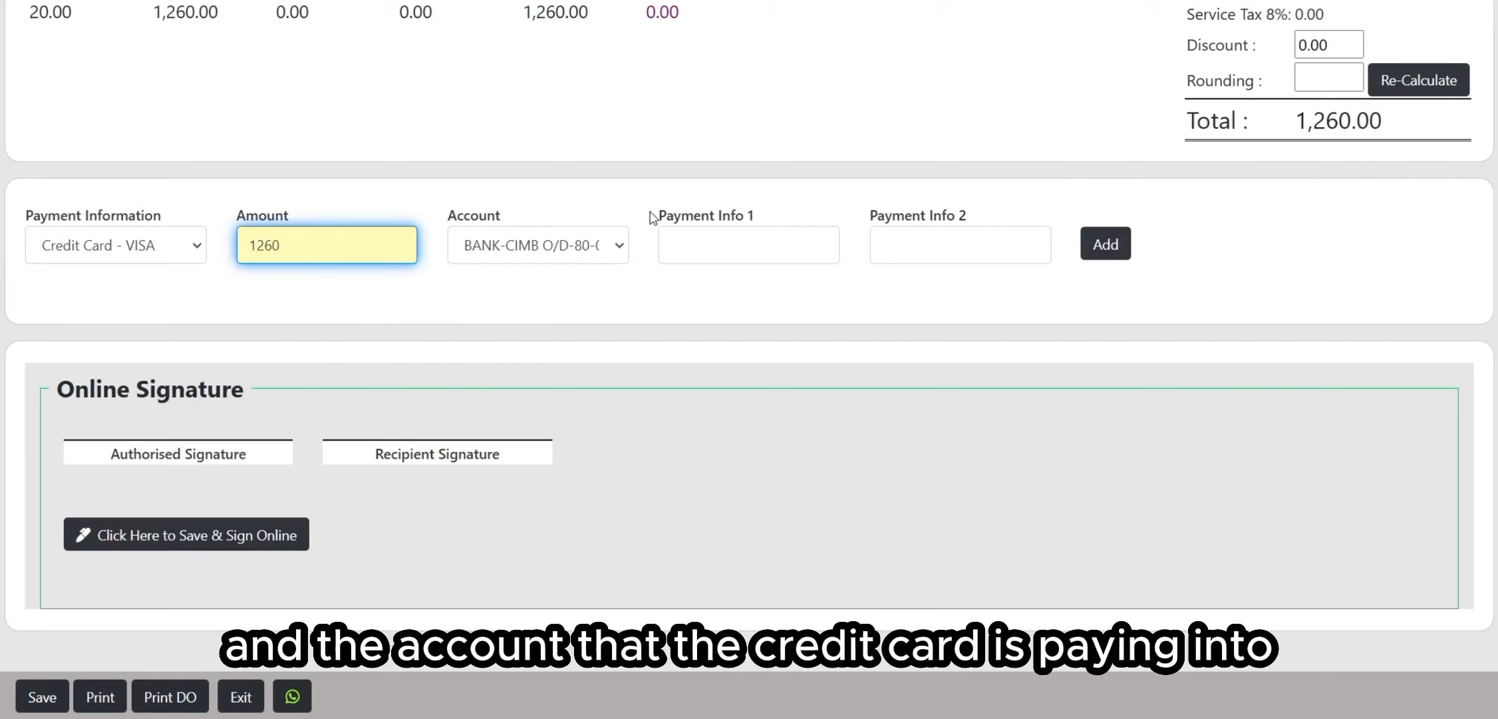
Keep the BANK-CIMB O/D account for the card payment, leave both payment info fields blank, and add the payment
click(622, 245)
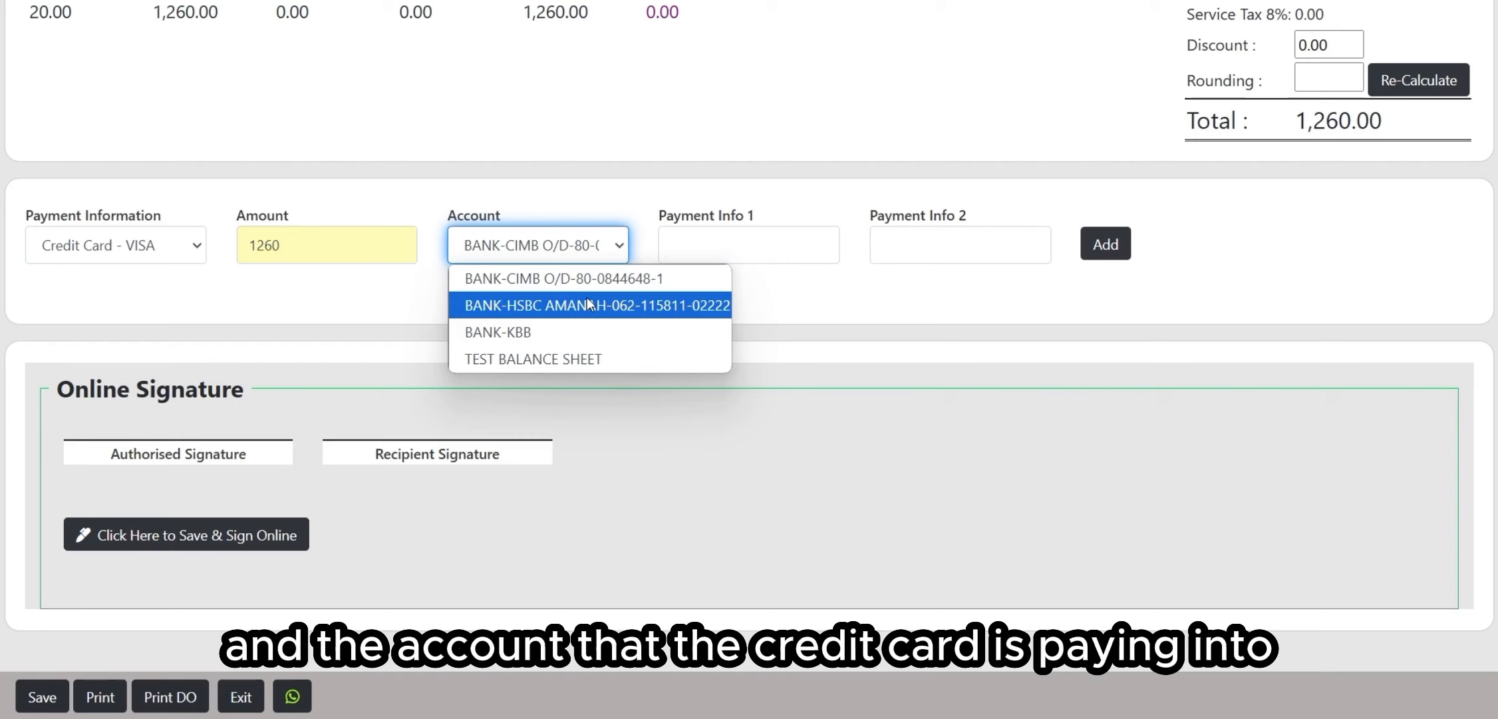
click(921, 325)
click(796, 256)
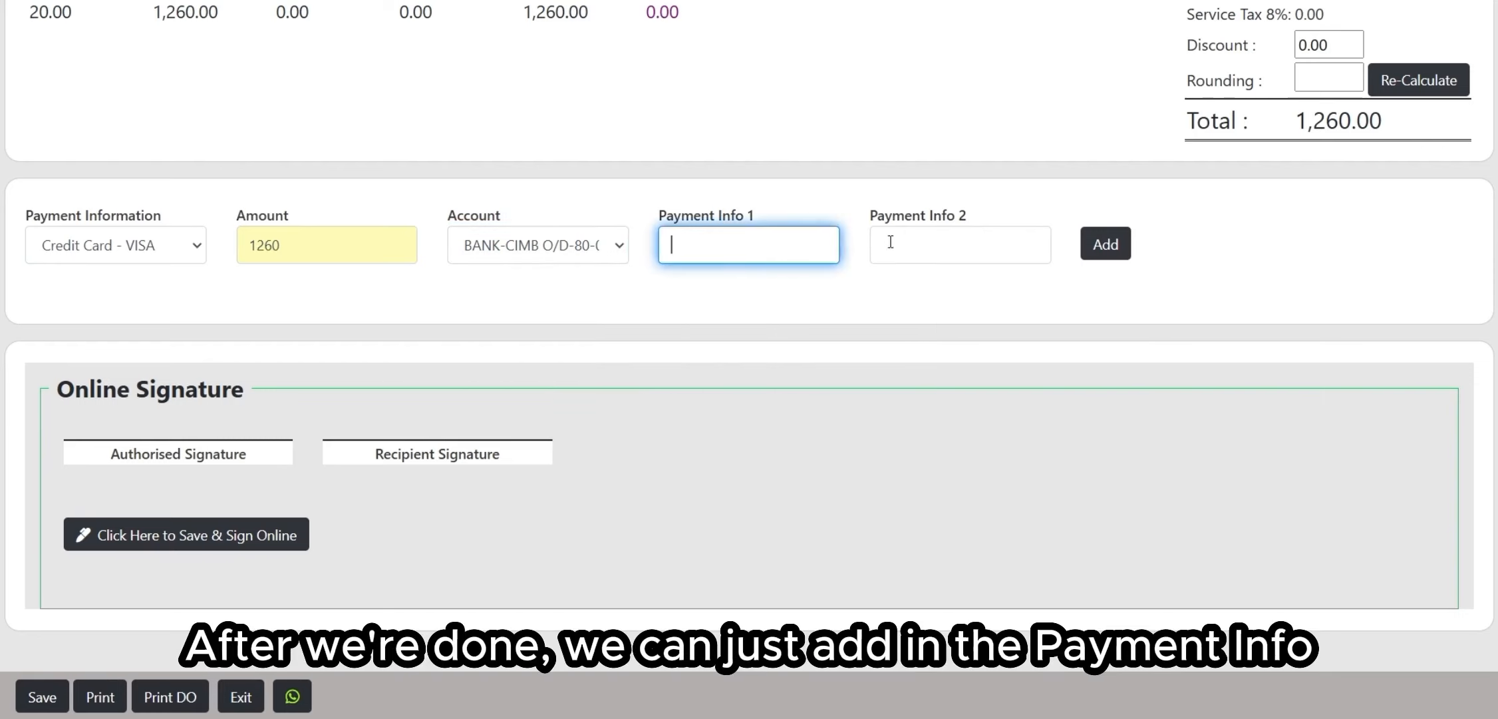
click(880, 242)
click(1100, 246)
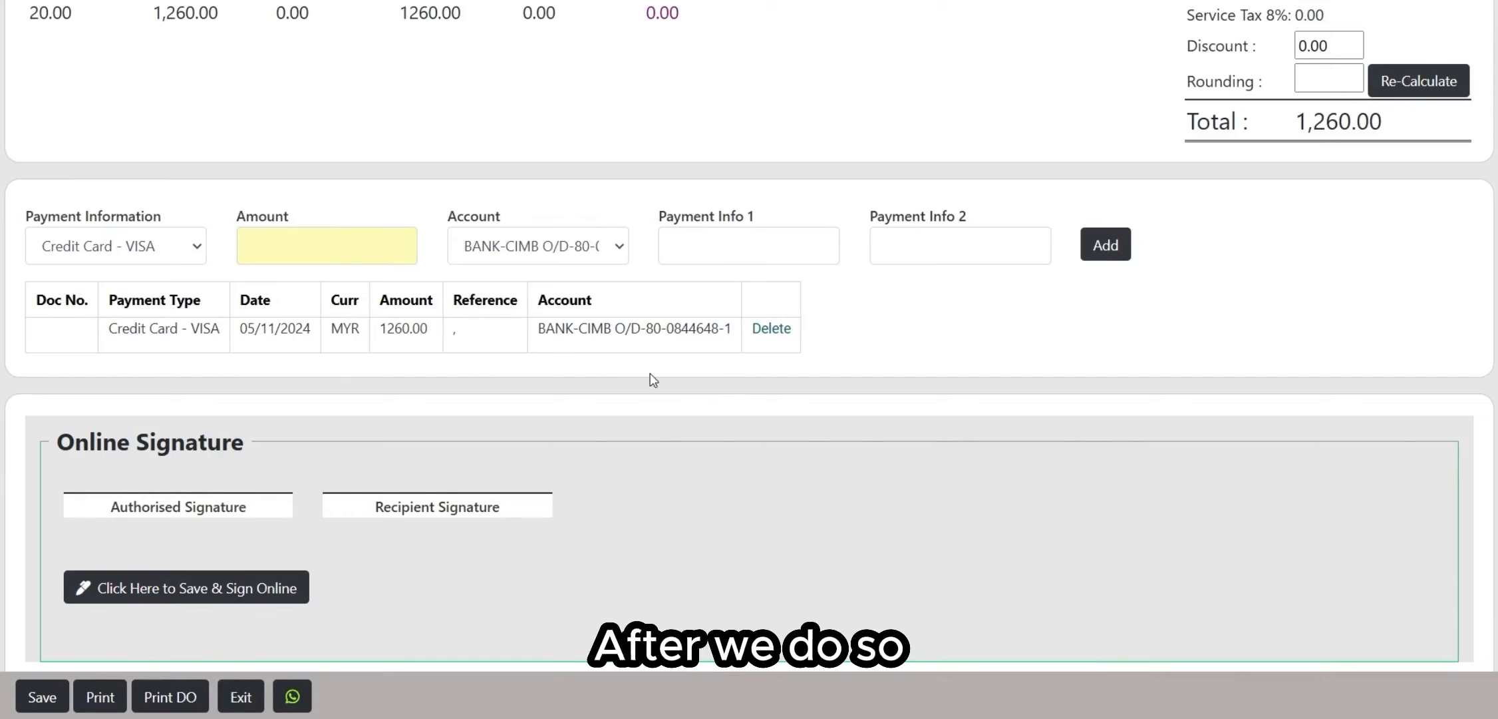
Save the entry for online signing, draw the recipient and authorised signatures, save them and close the signature window
scroll(651, 380, down, 1)
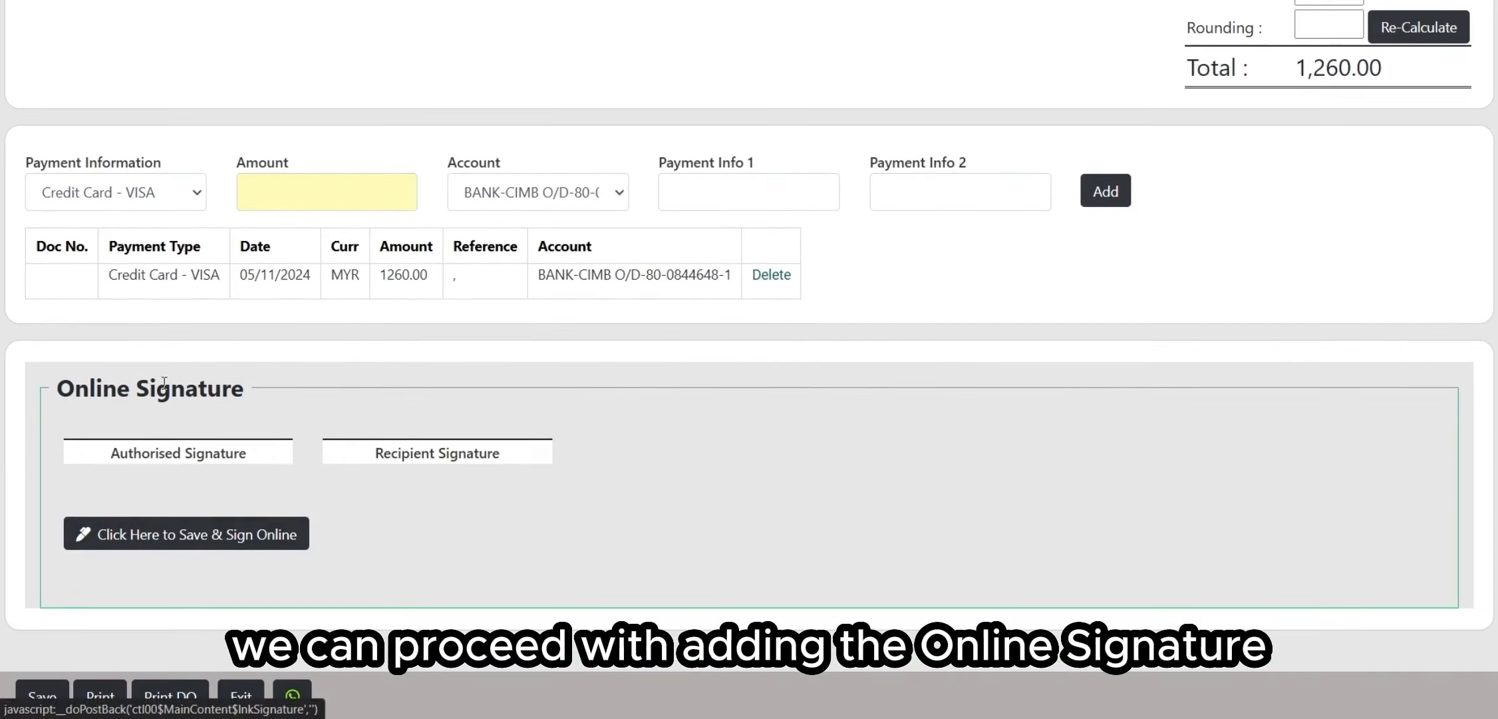
click(163, 538)
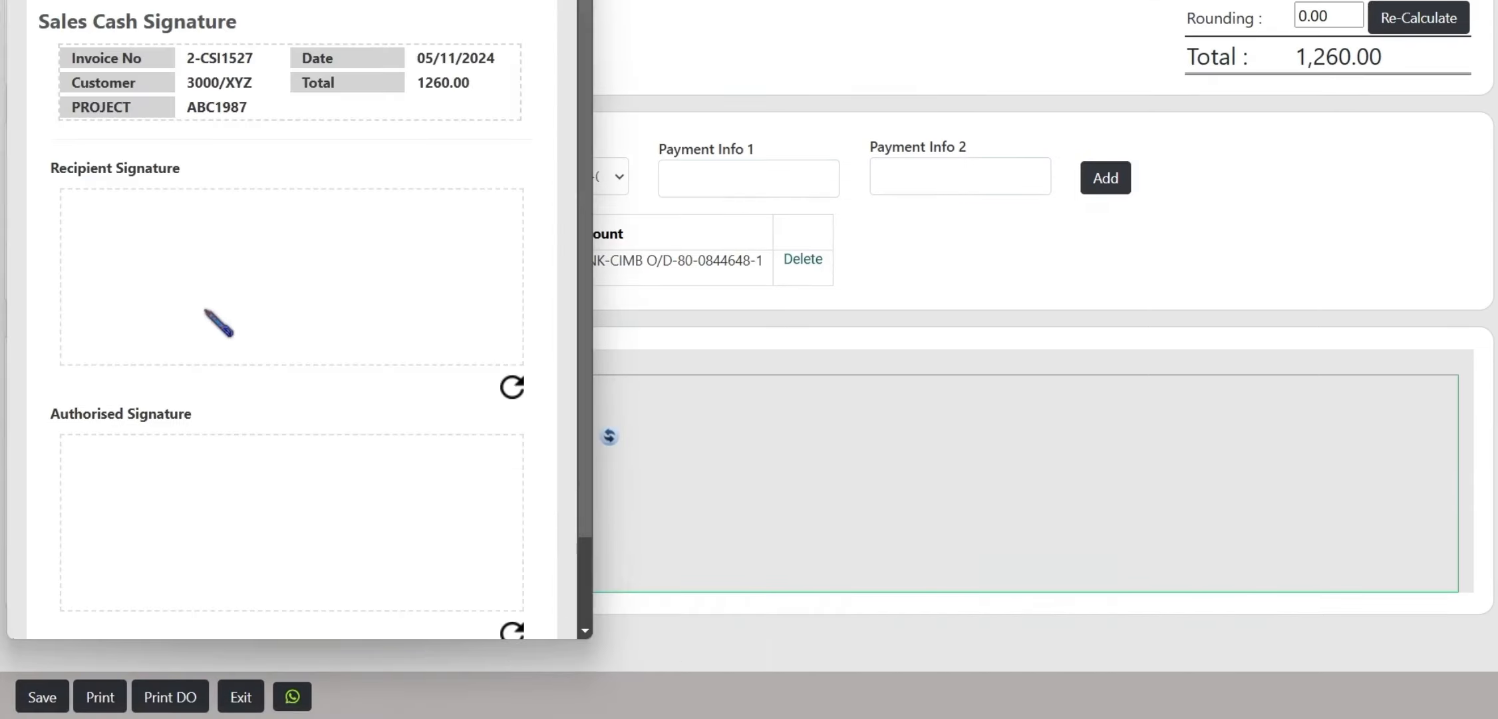
drag(256, 255, 313, 300)
scroll(186, 333, down, 2)
mouse_move(214, 378)
mouse_down()
mouse_move(197, 377)
mouse_move(320, 396)
mouse_move(307, 406)
mouse_up()
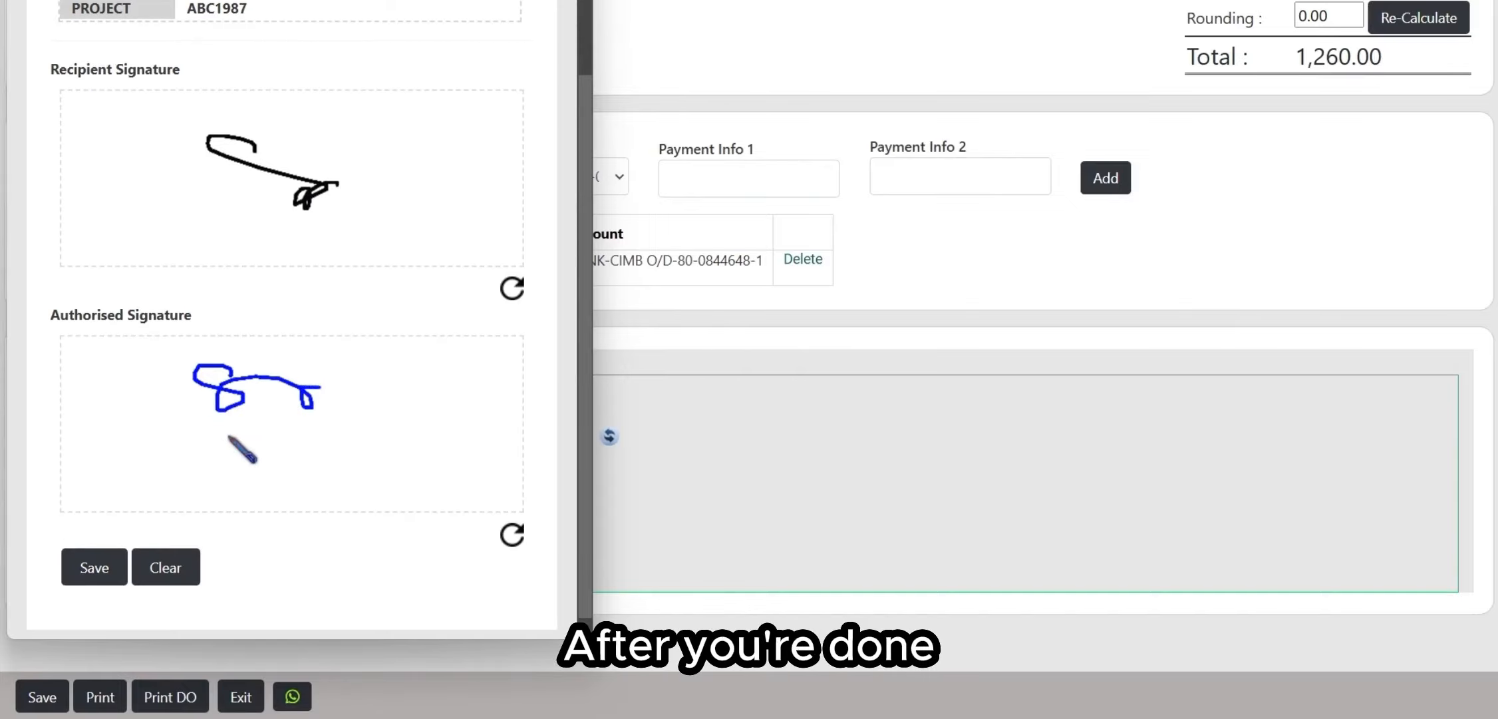
click(102, 565)
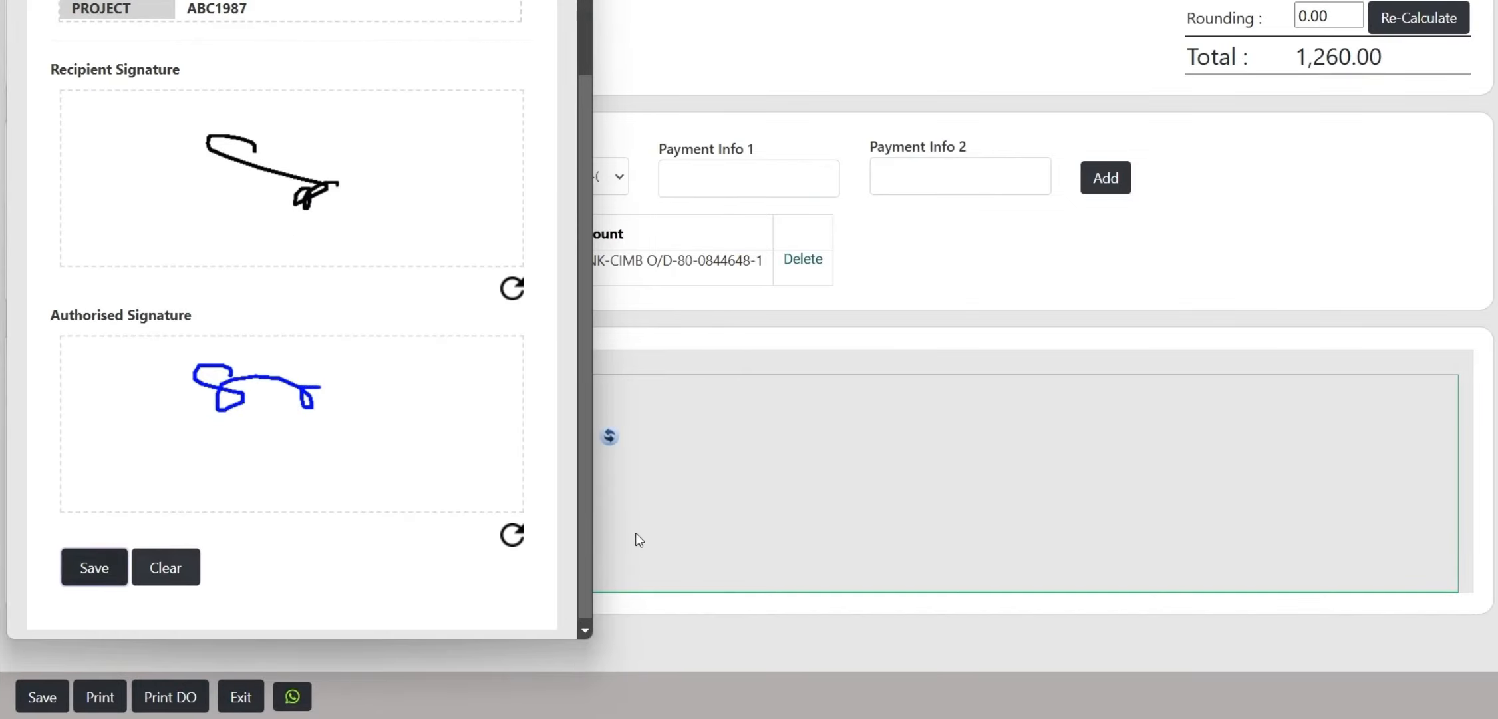
click(574, 1)
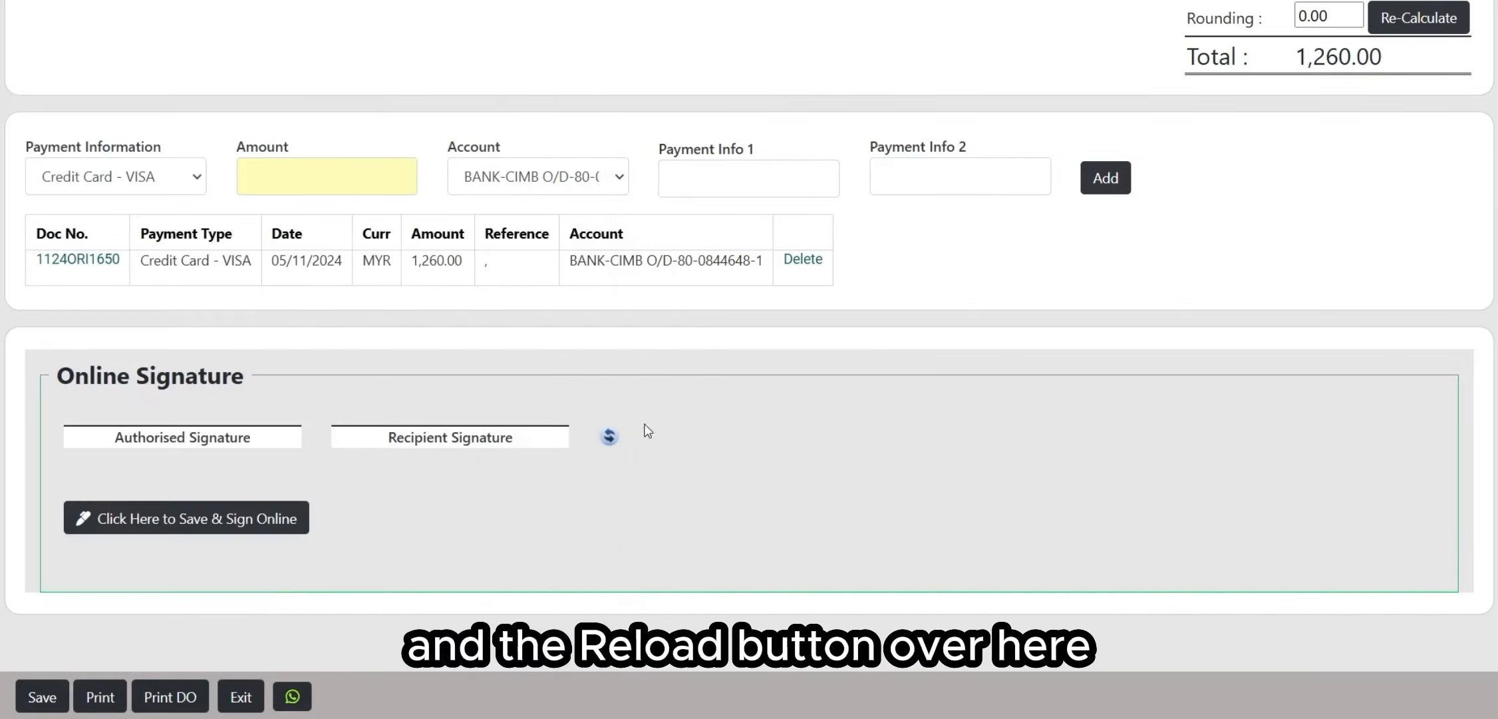
Reload the online signatures in the entry, check the completed details, and save the cash sale
click(609, 439)
scroll(226, 385, down, 2)
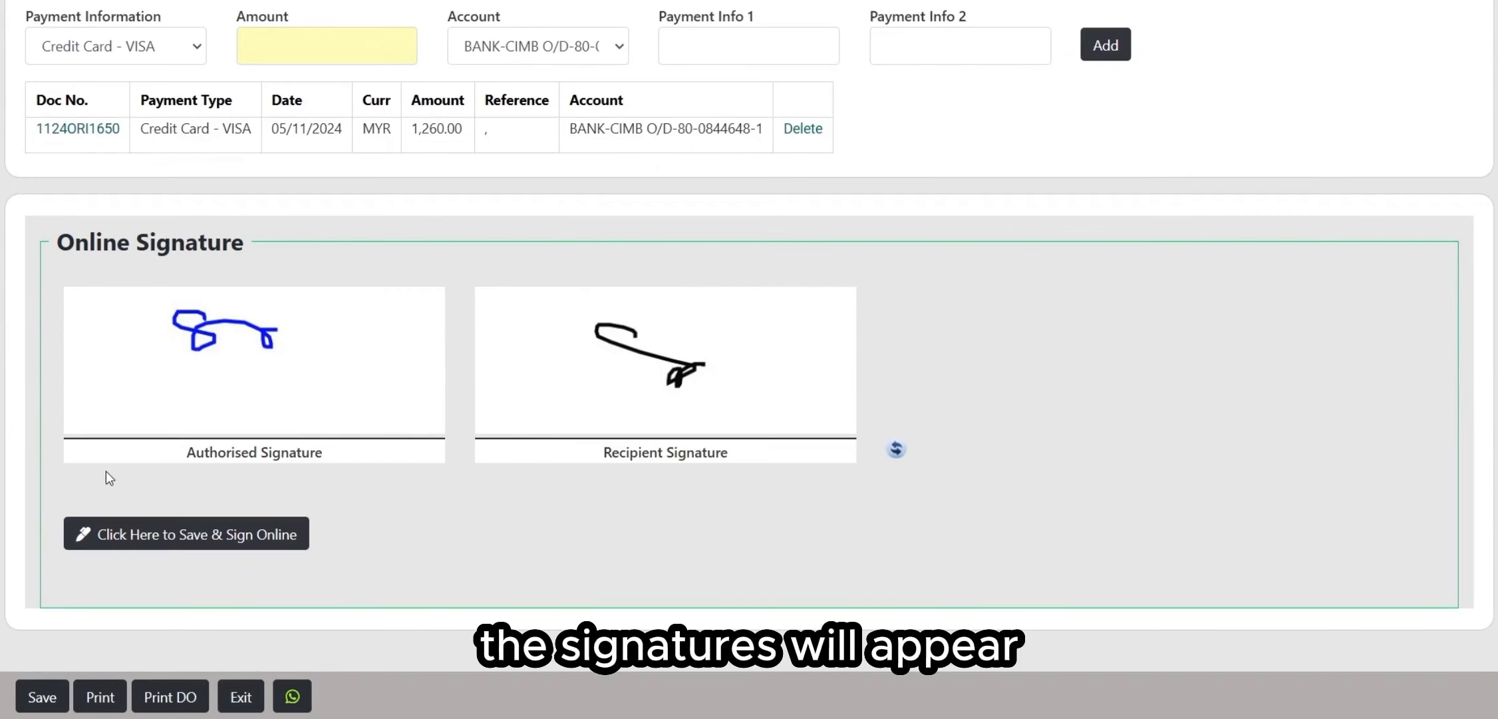
scroll(441, 268, up, 6)
scroll(288, 386, down, 5)
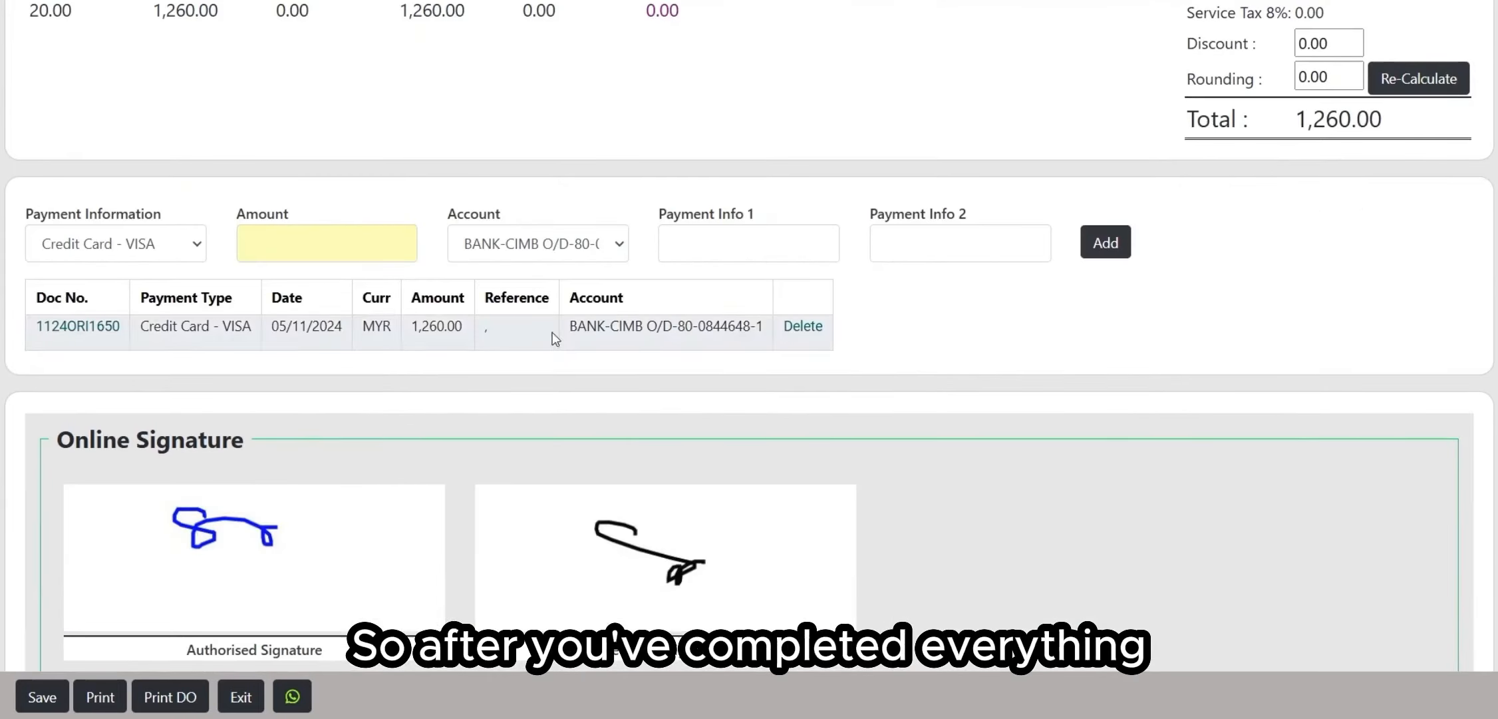
scroll(308, 439, down, 1)
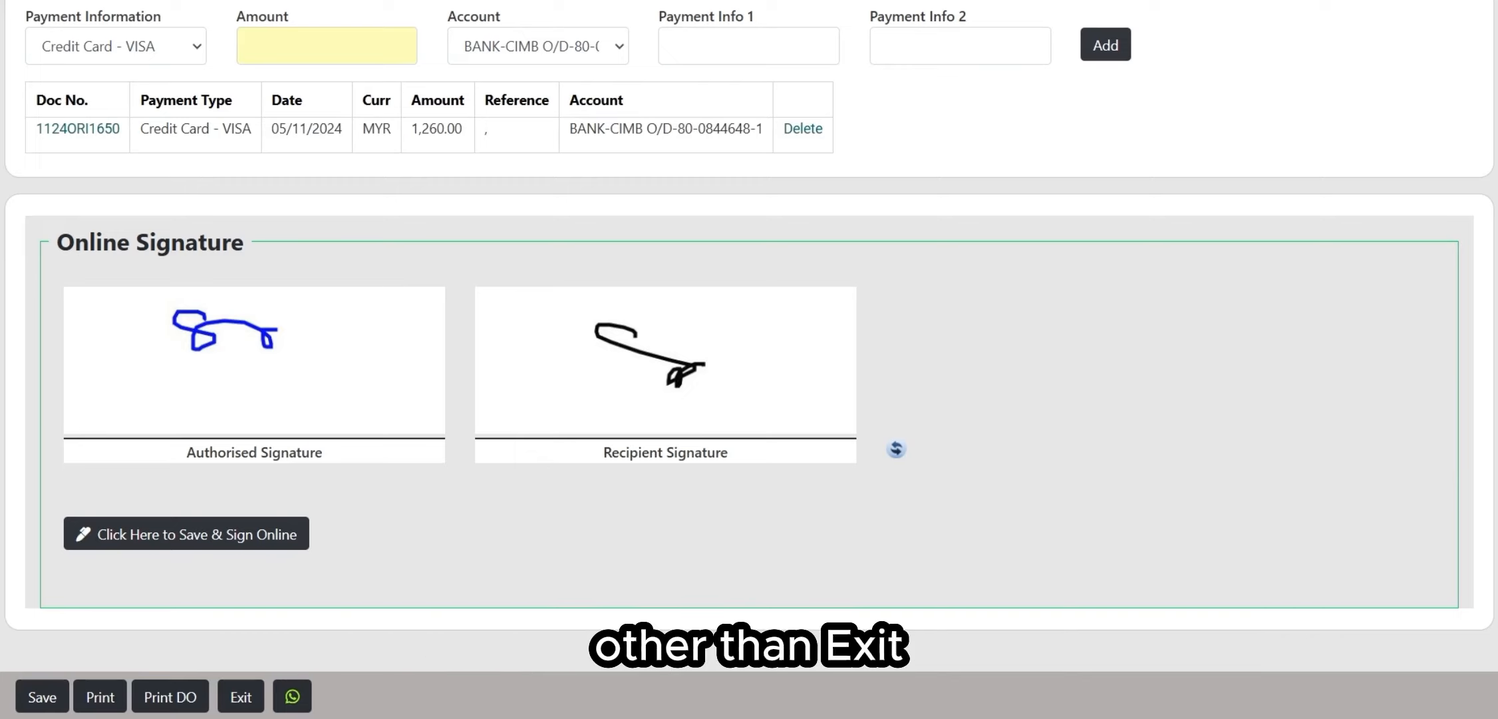
click(43, 697)
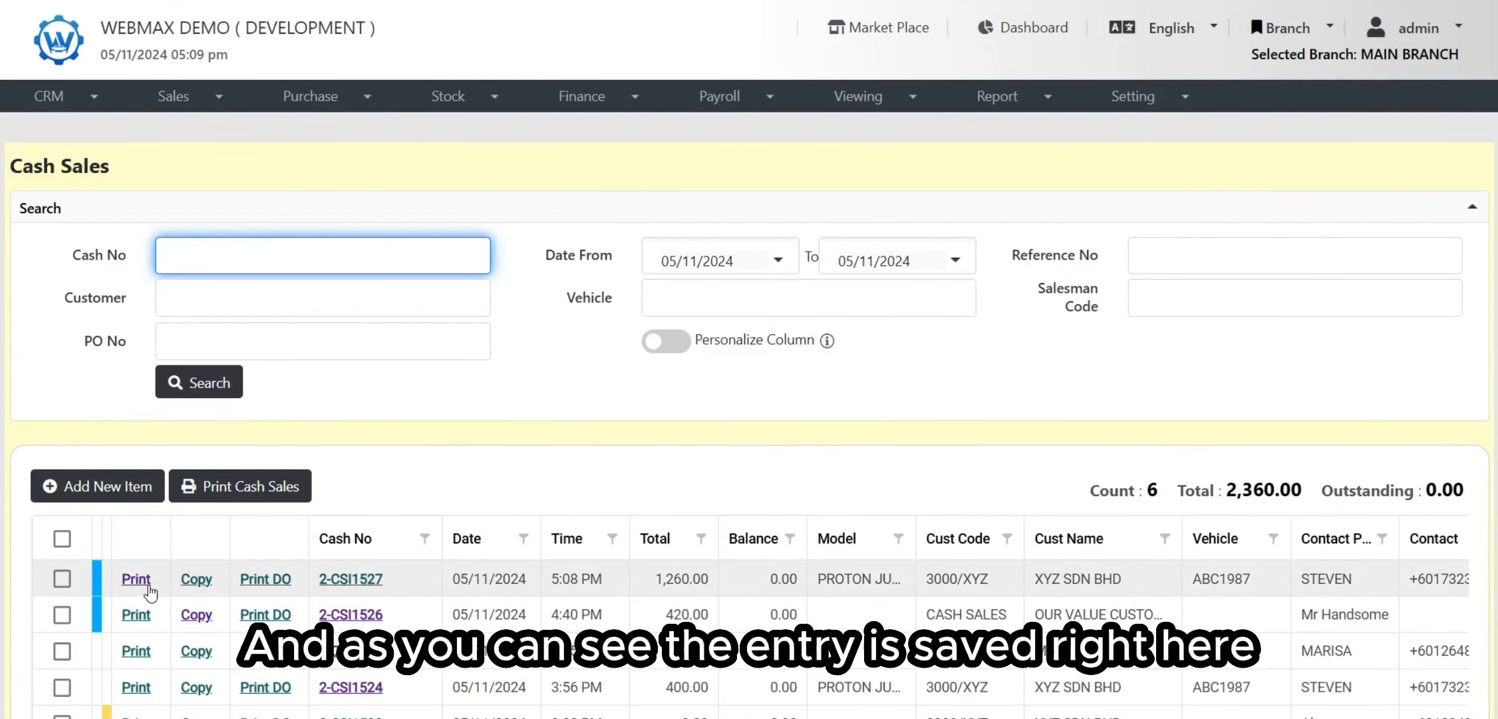
Request a printout of the newly saved cash sale from the list, and reopen that entry for editing
drag(118, 579, 1376, 583)
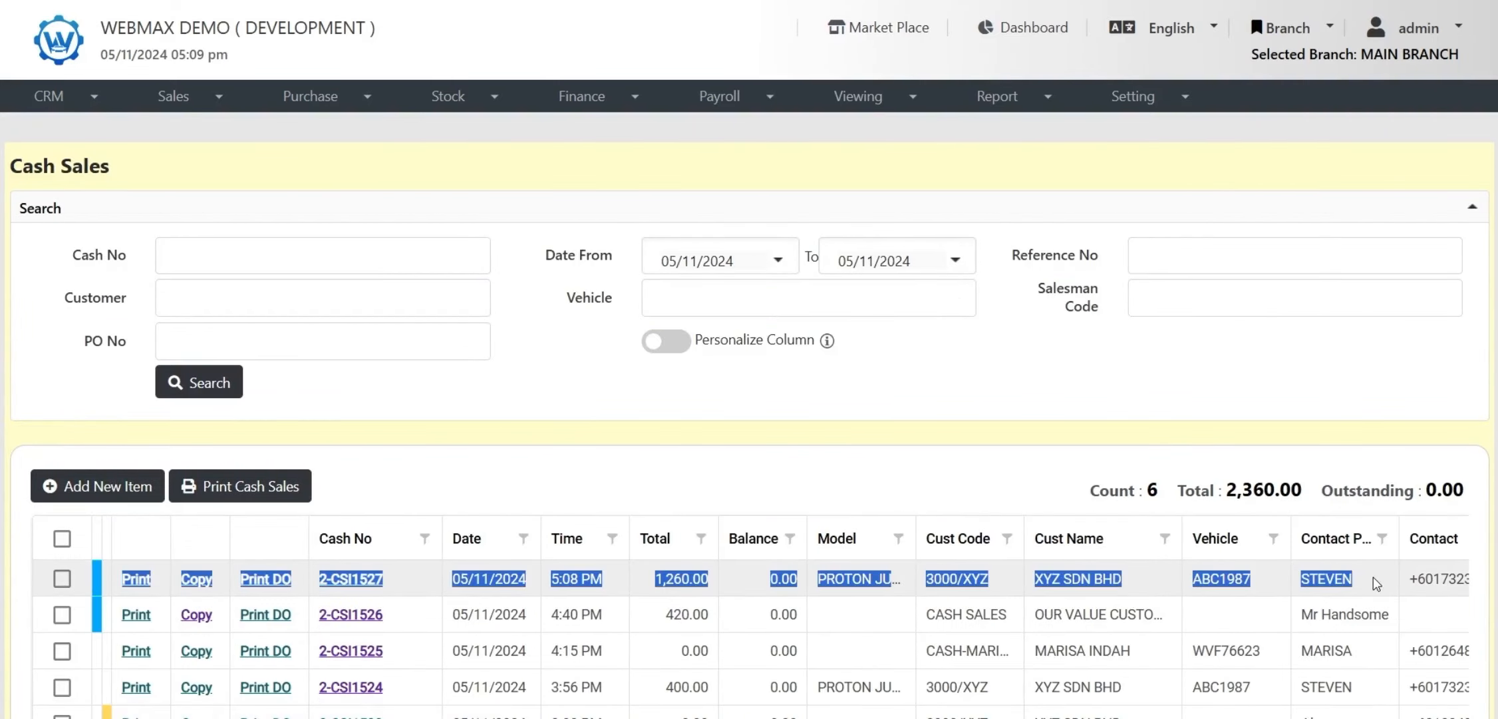
click(745, 485)
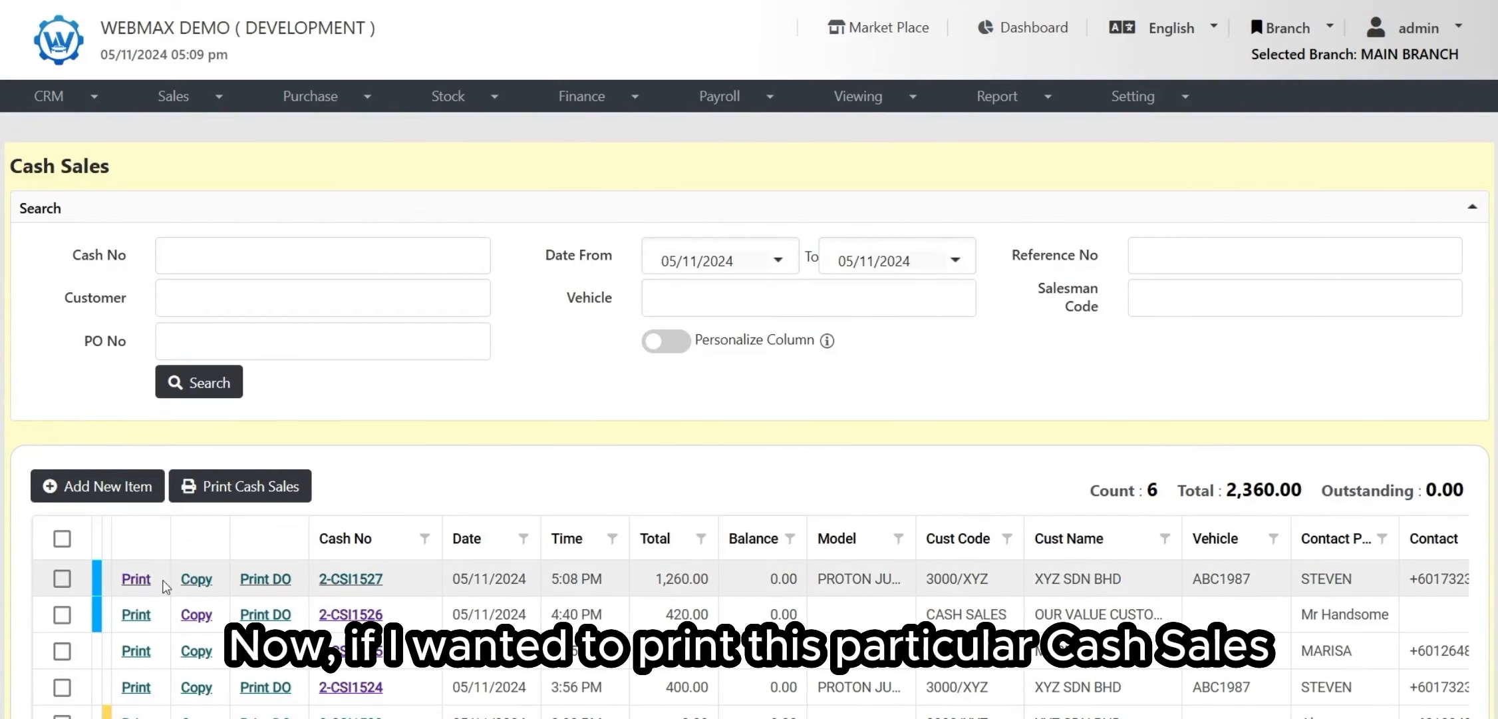
click(123, 581)
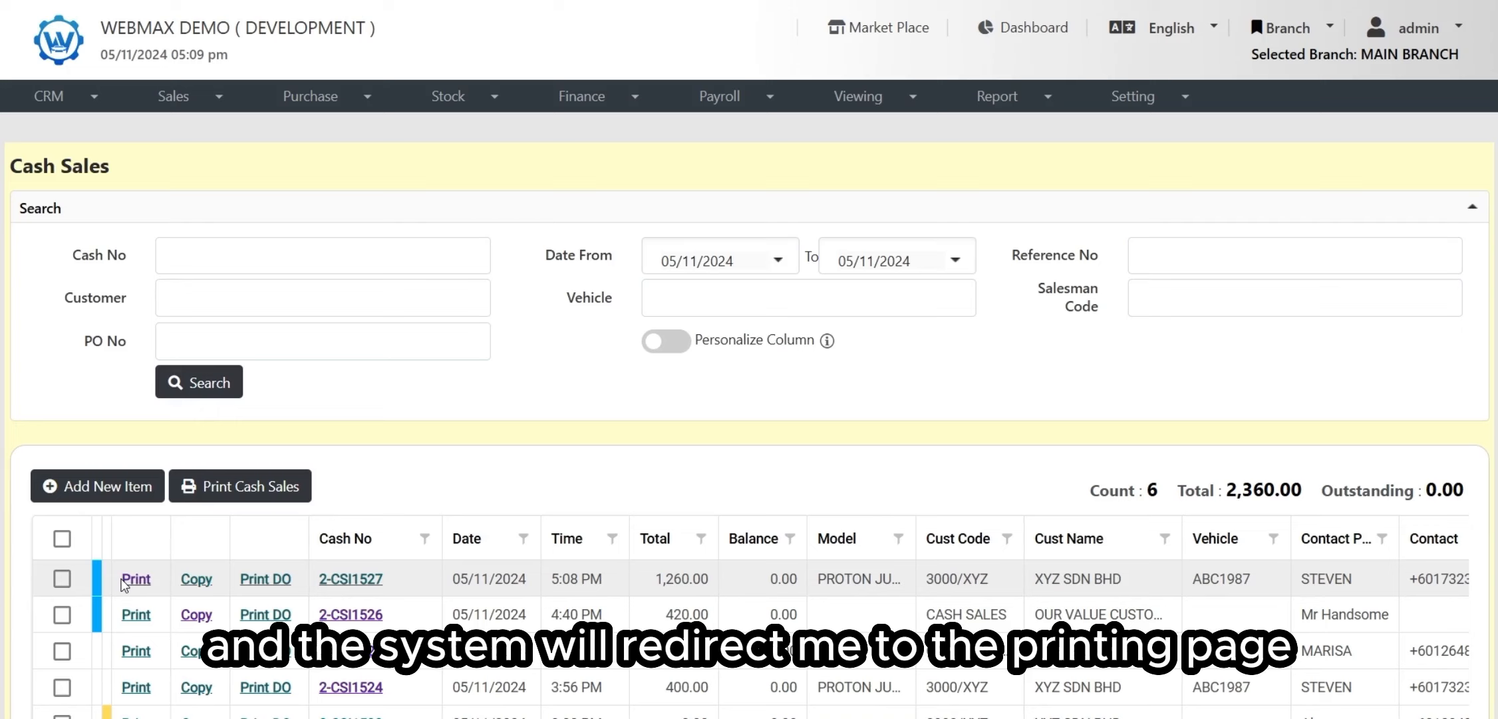
click(351, 578)
scroll(792, 352, down, 5)
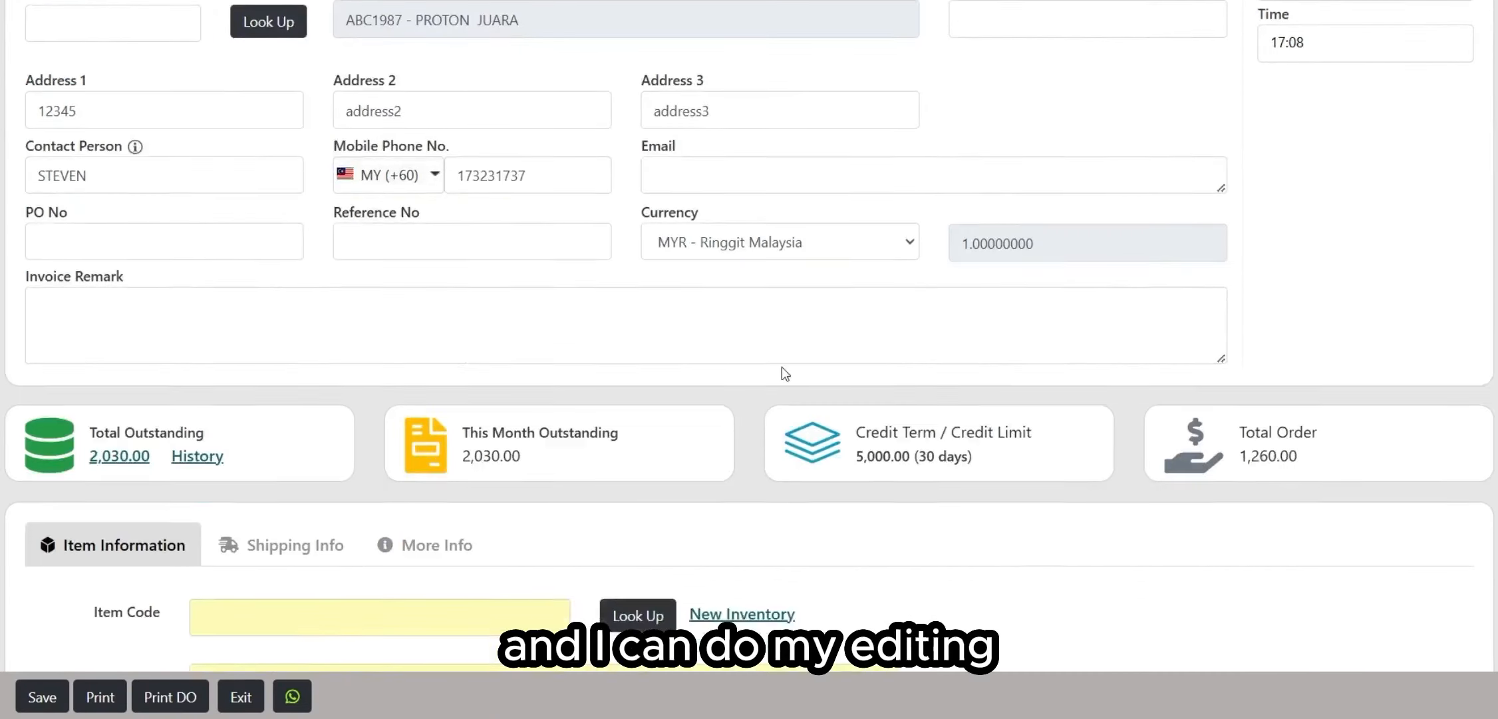
Save the reopened cash sale and select the four most recent entries in the cash sales list
scroll(782, 367, down, 5)
click(42, 697)
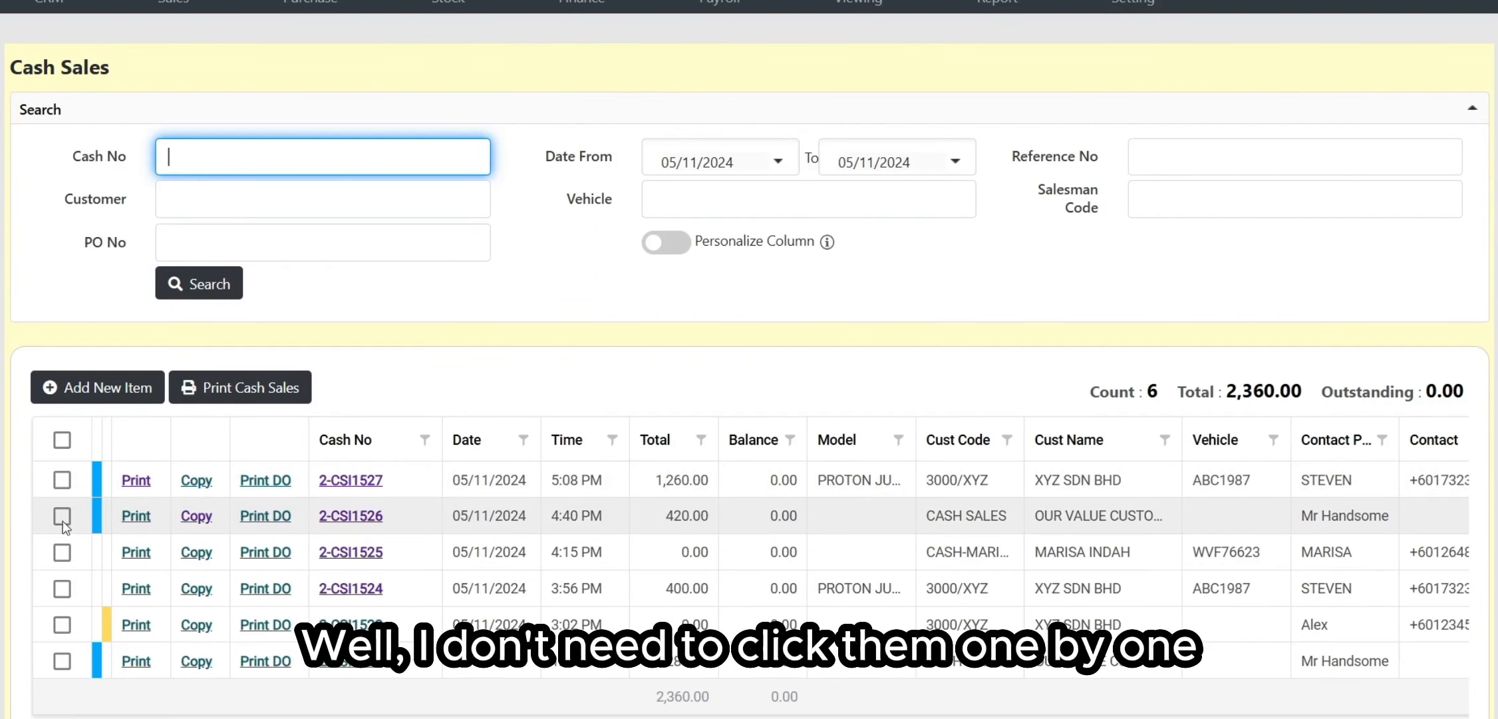
click(62, 479)
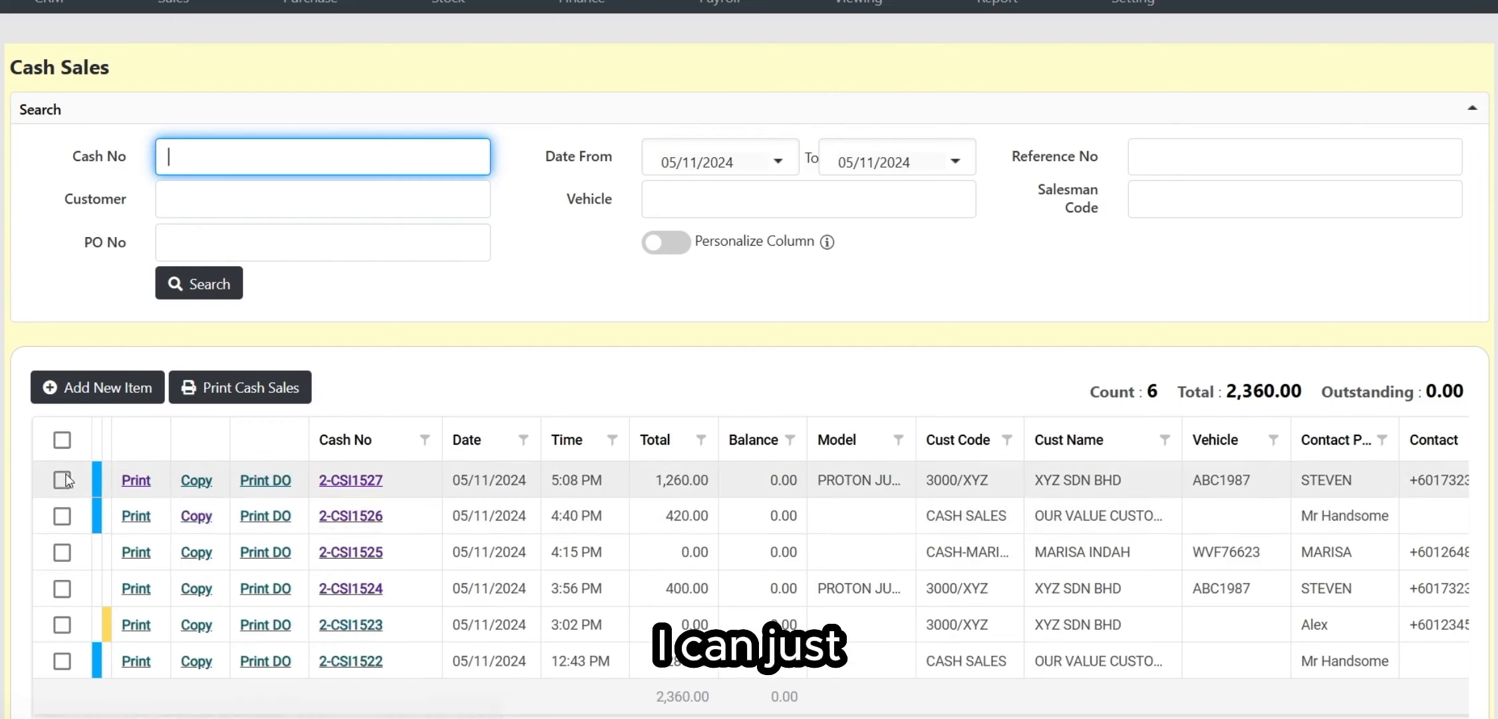
click(61, 515)
click(62, 552)
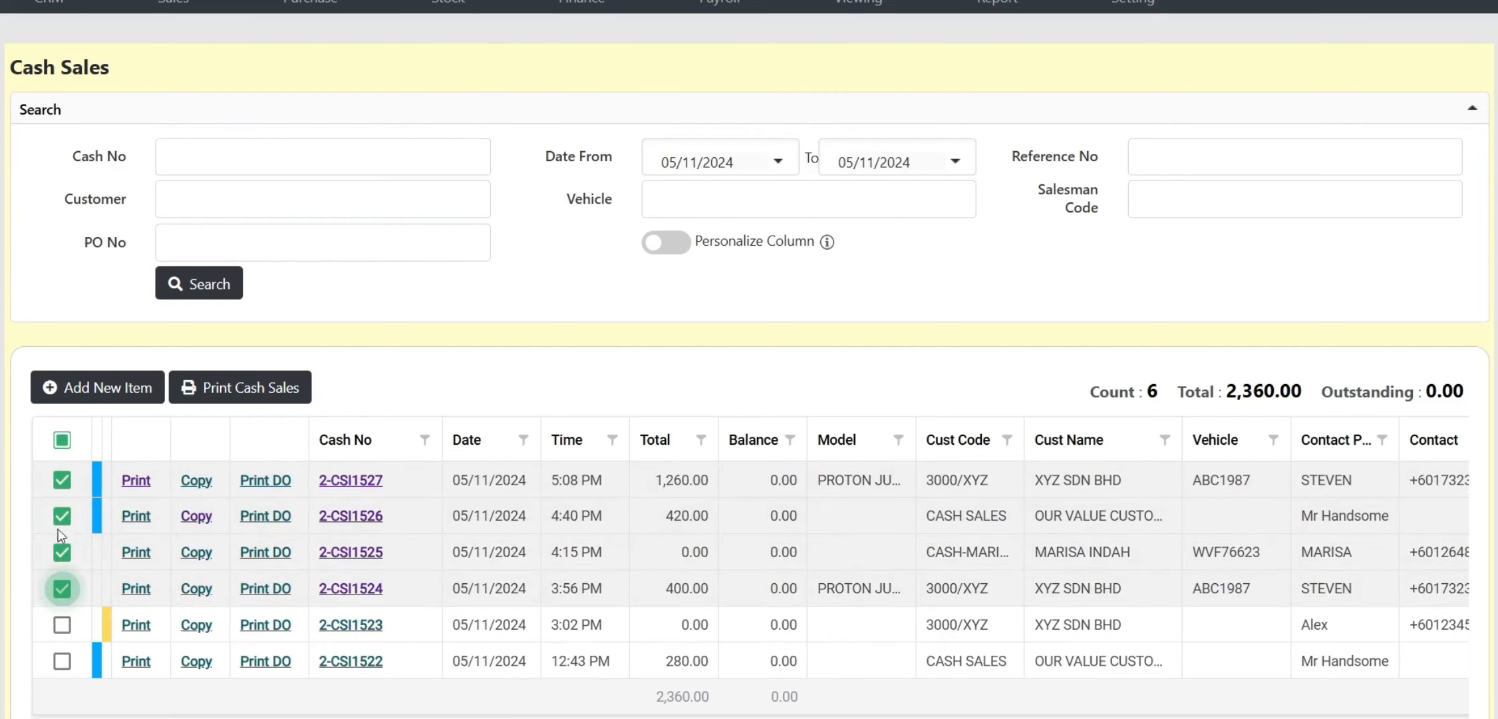
click(62, 589)
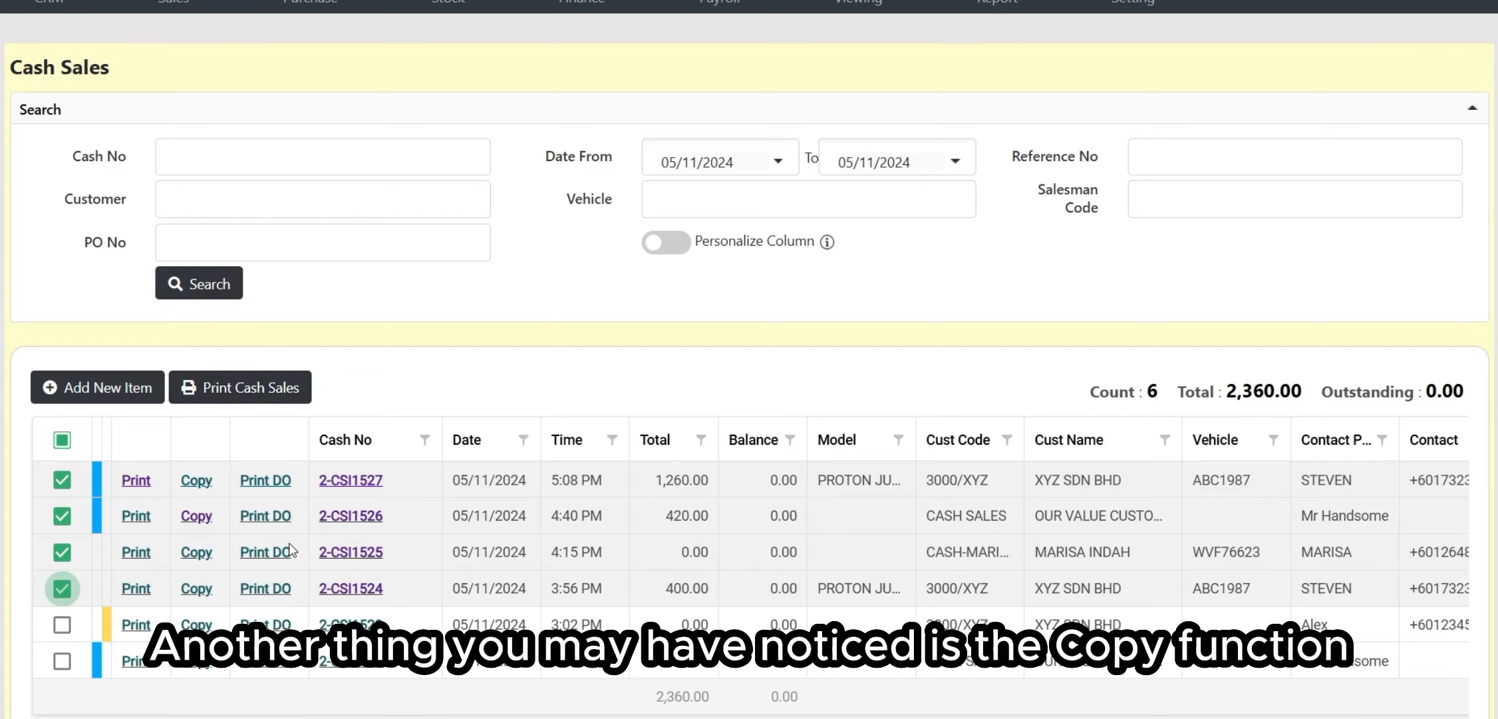
Copy the 3:02 PM cash sale into a new entry, review the copied customer and item details, and exit without saving
click(207, 433)
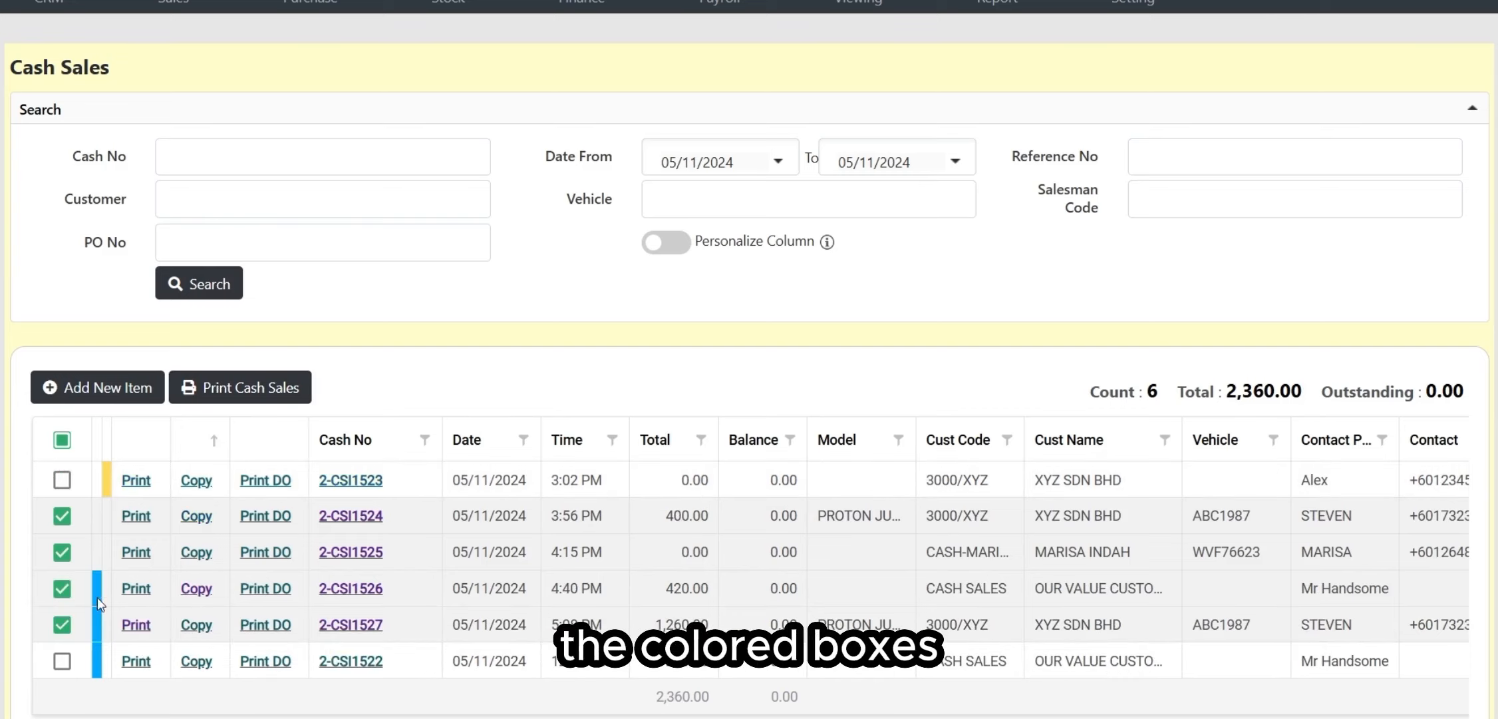
click(198, 480)
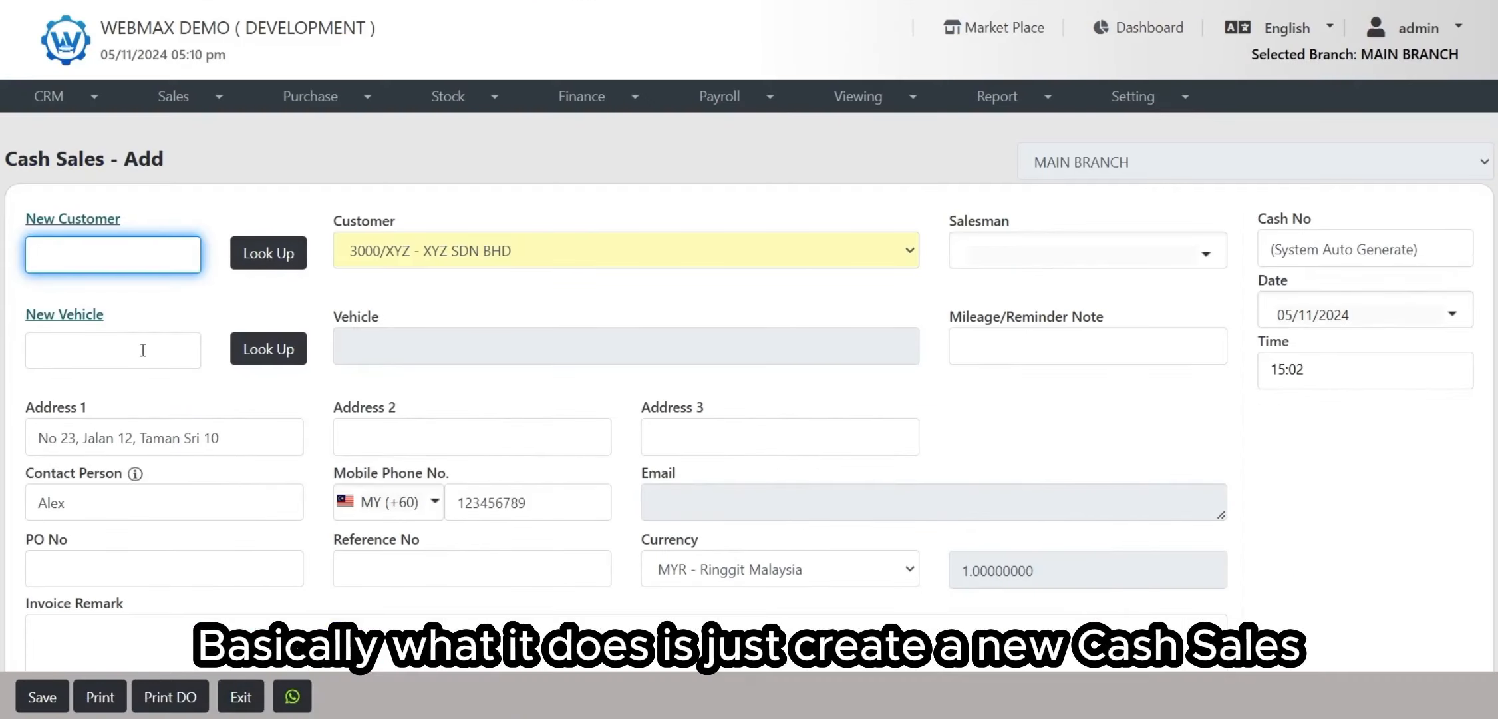
scroll(297, 141, down, 2)
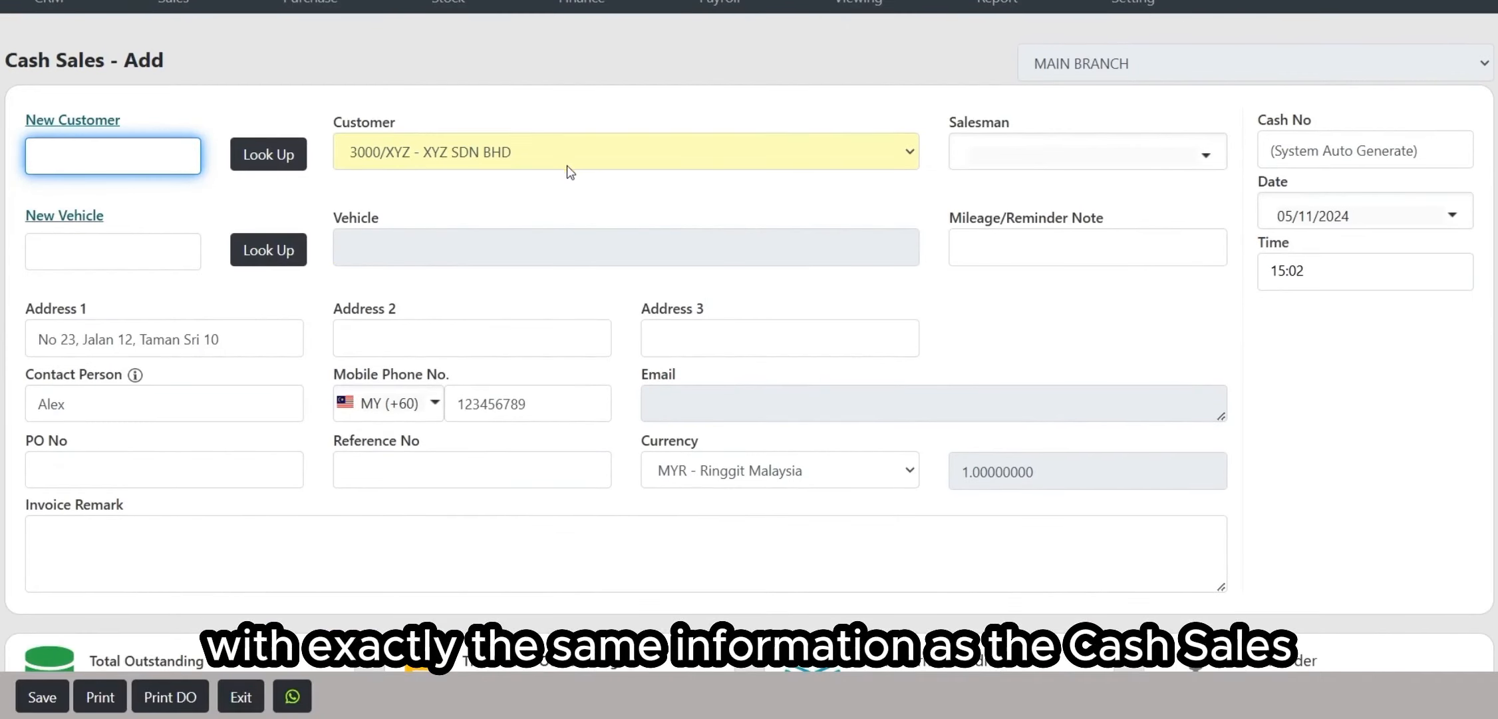
scroll(618, 427, down, 12)
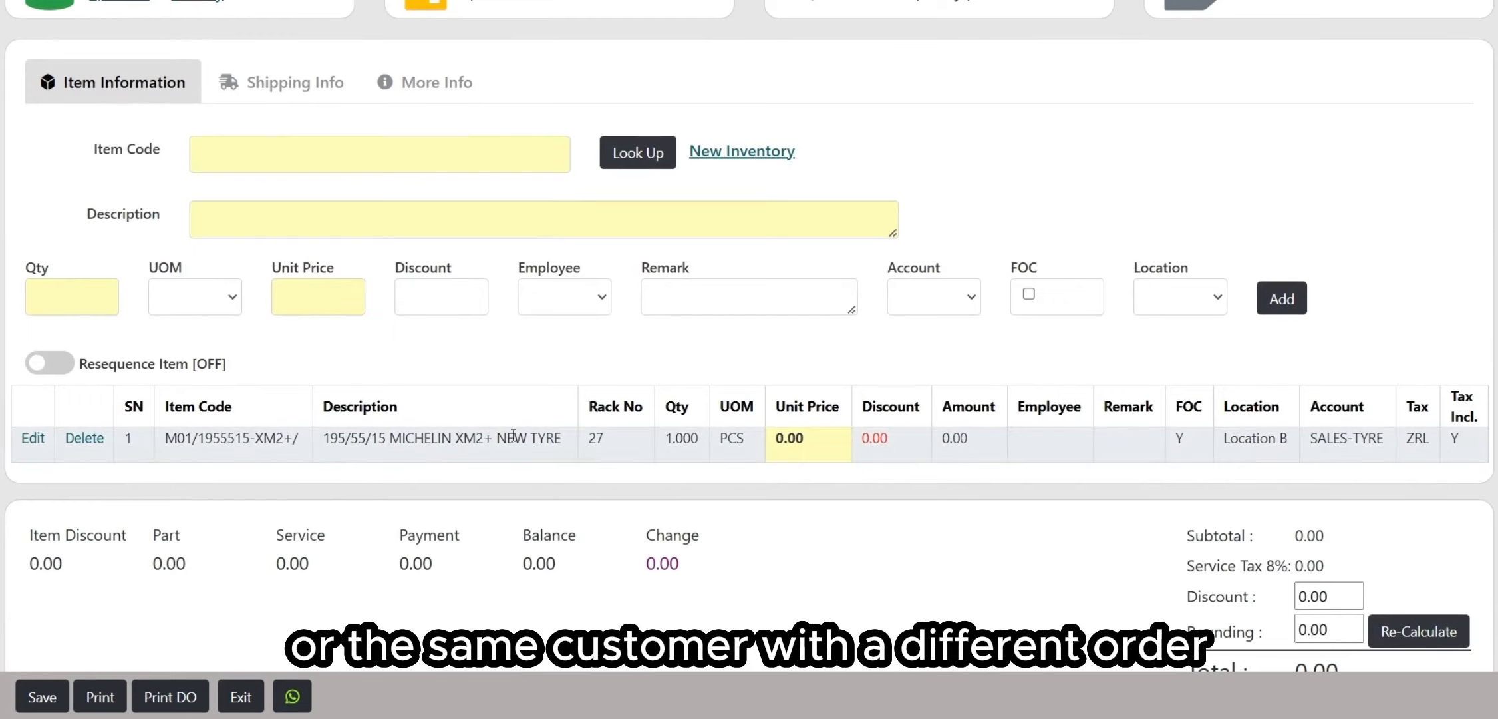
scroll(495, 434, down, 3)
click(241, 696)
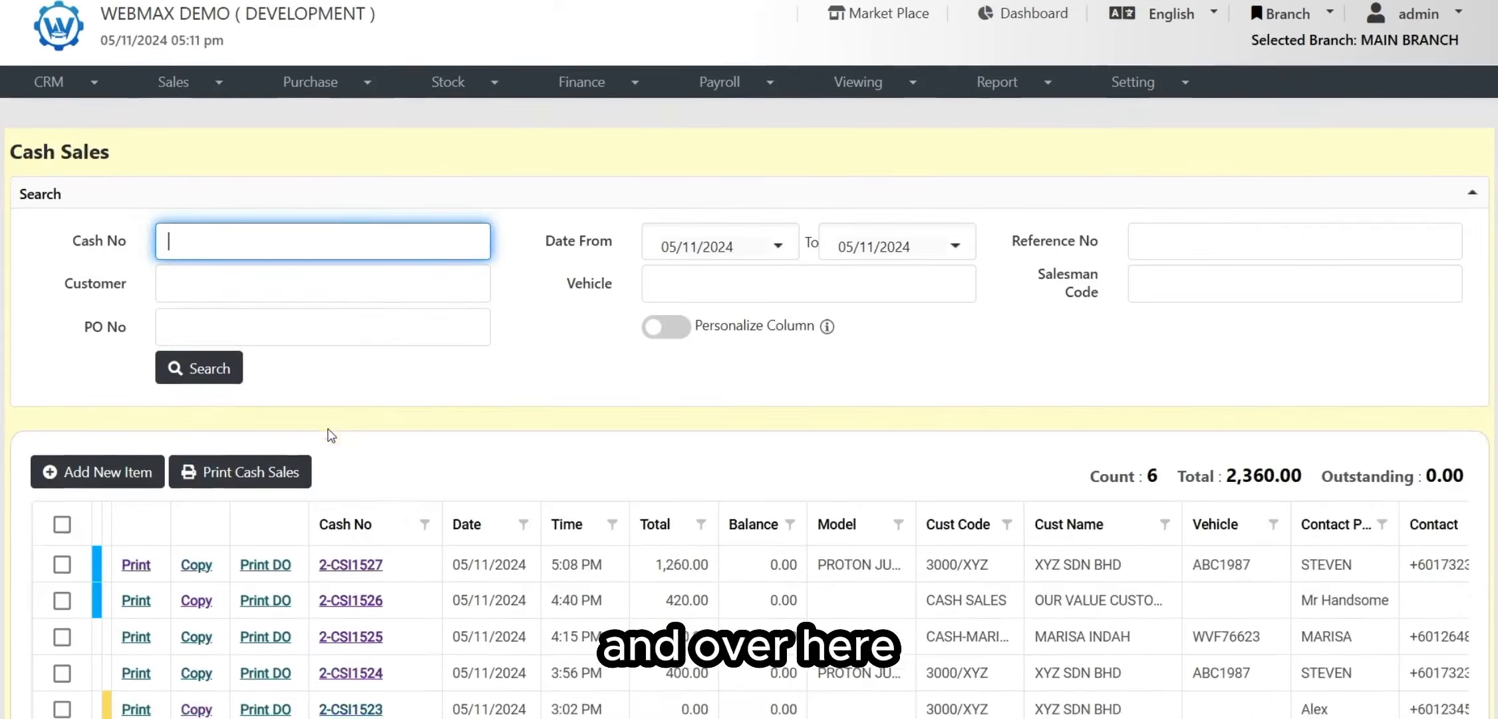
Open the blue-marked 12:43 PM cash sale, examine the discount on its tyre item, and return to the list
scroll(331, 435, down, 3)
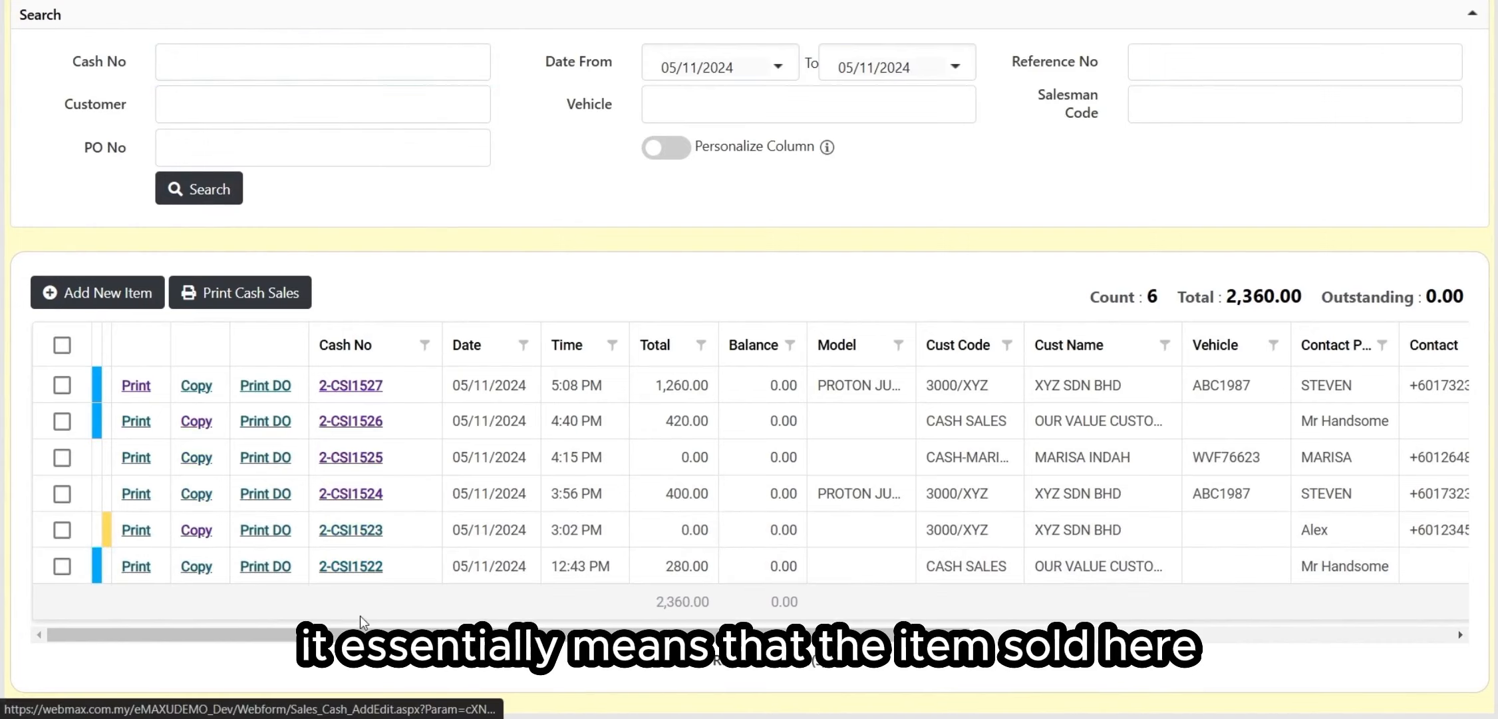
click(351, 567)
scroll(740, 401, down, 10)
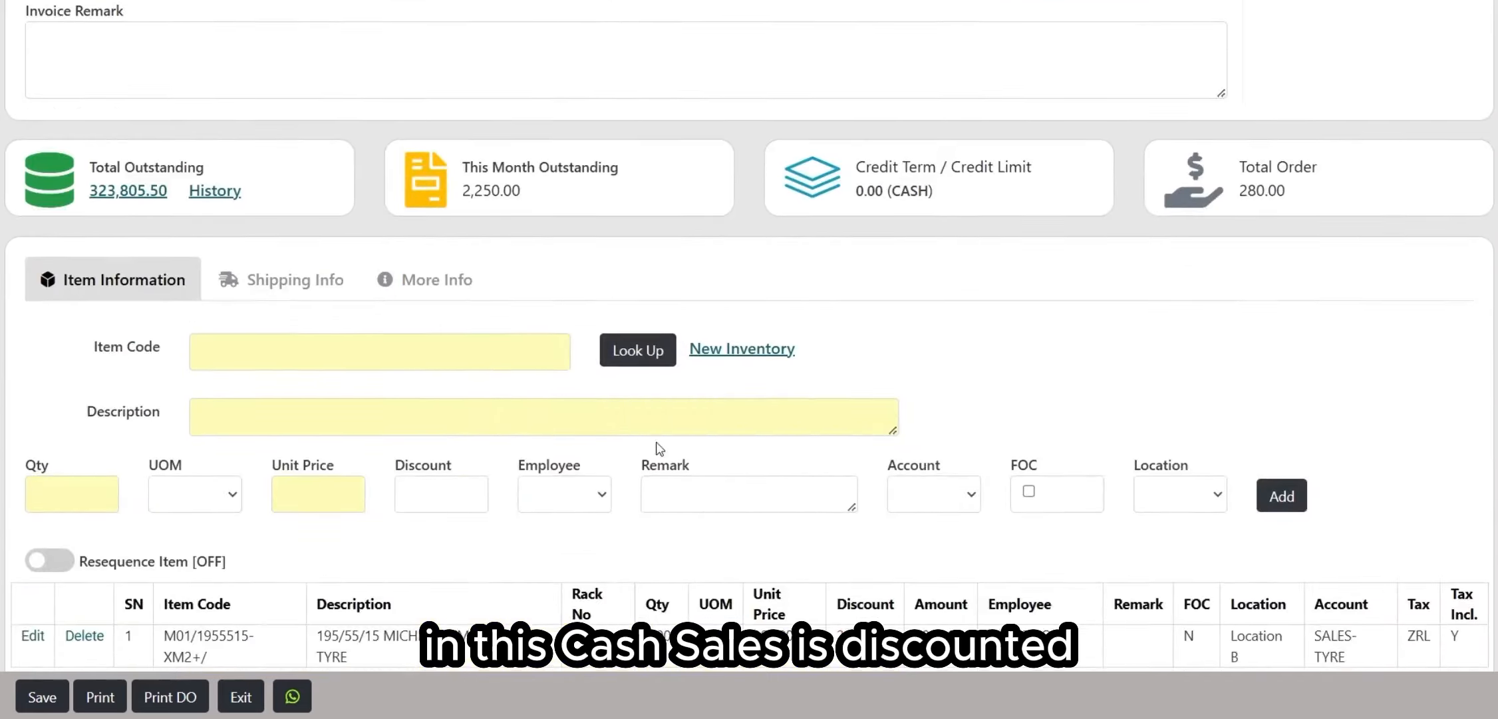
drag(838, 351, 870, 344)
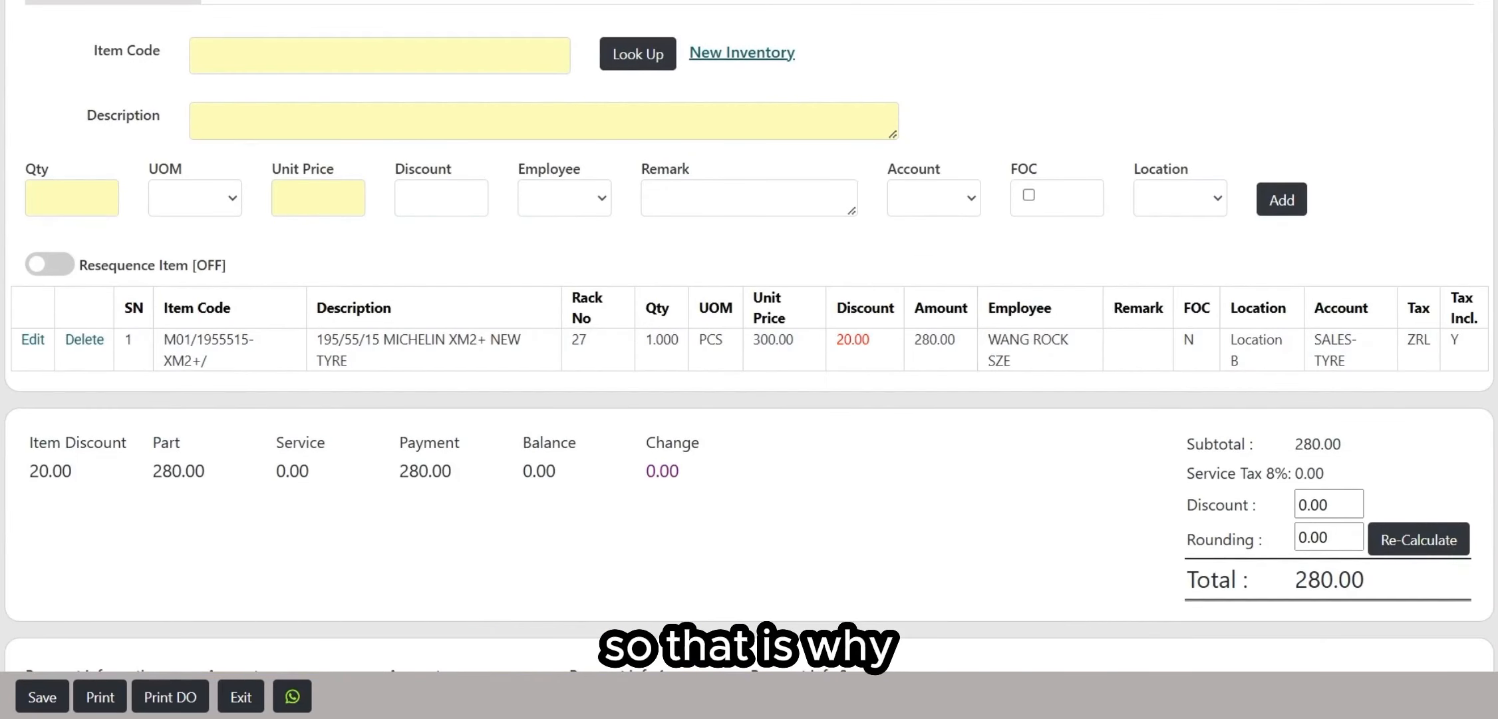
key(alt+Left)
Open the yellow-marked 3:02 PM cash sale, examine the item's unit price and FOC value, and exit to the list
scroll(283, 417, down, 3)
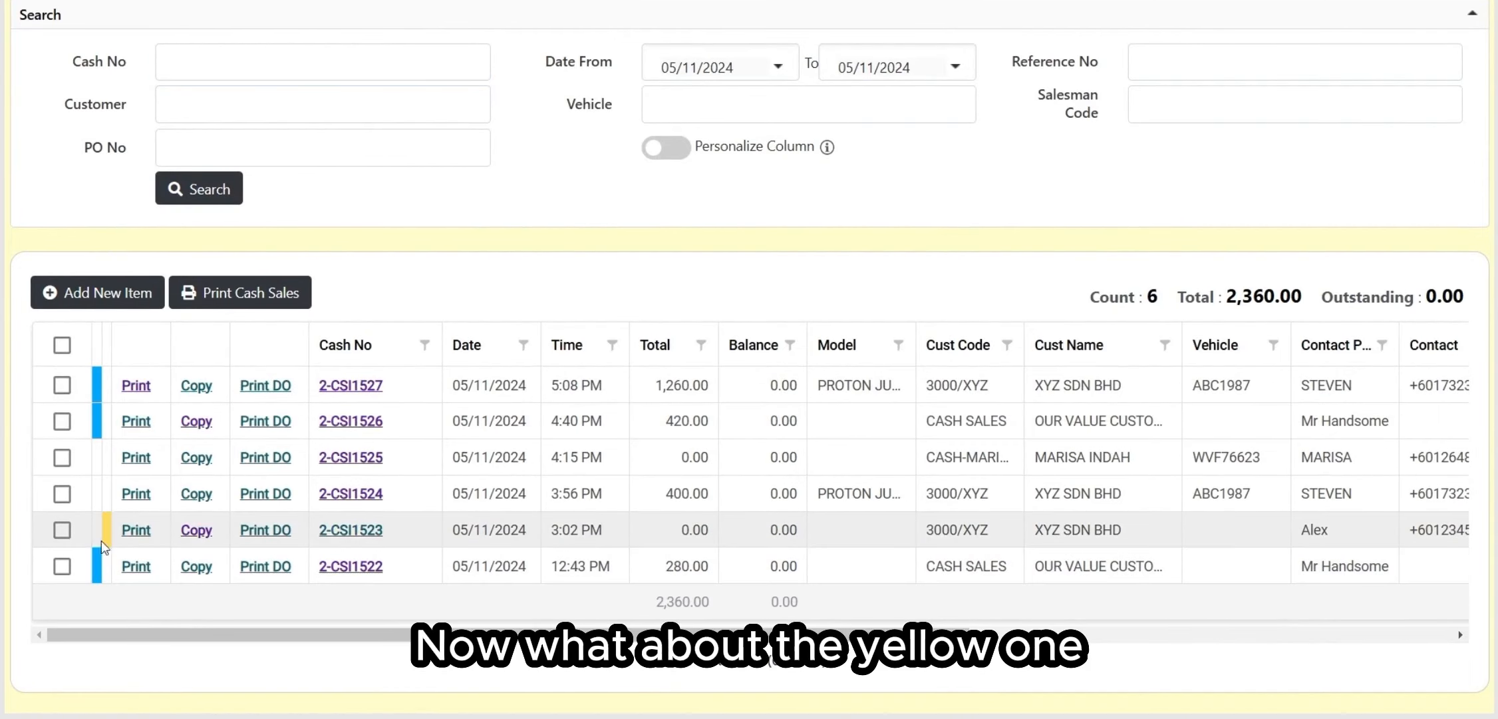
click(338, 544)
scroll(803, 451, down, 10)
mouse_move(808, 440)
mouse_down()
mouse_move(770, 441)
mouse_move(785, 440)
mouse_up()
click(815, 448)
click(1196, 433)
scroll(1179, 452, down, 7)
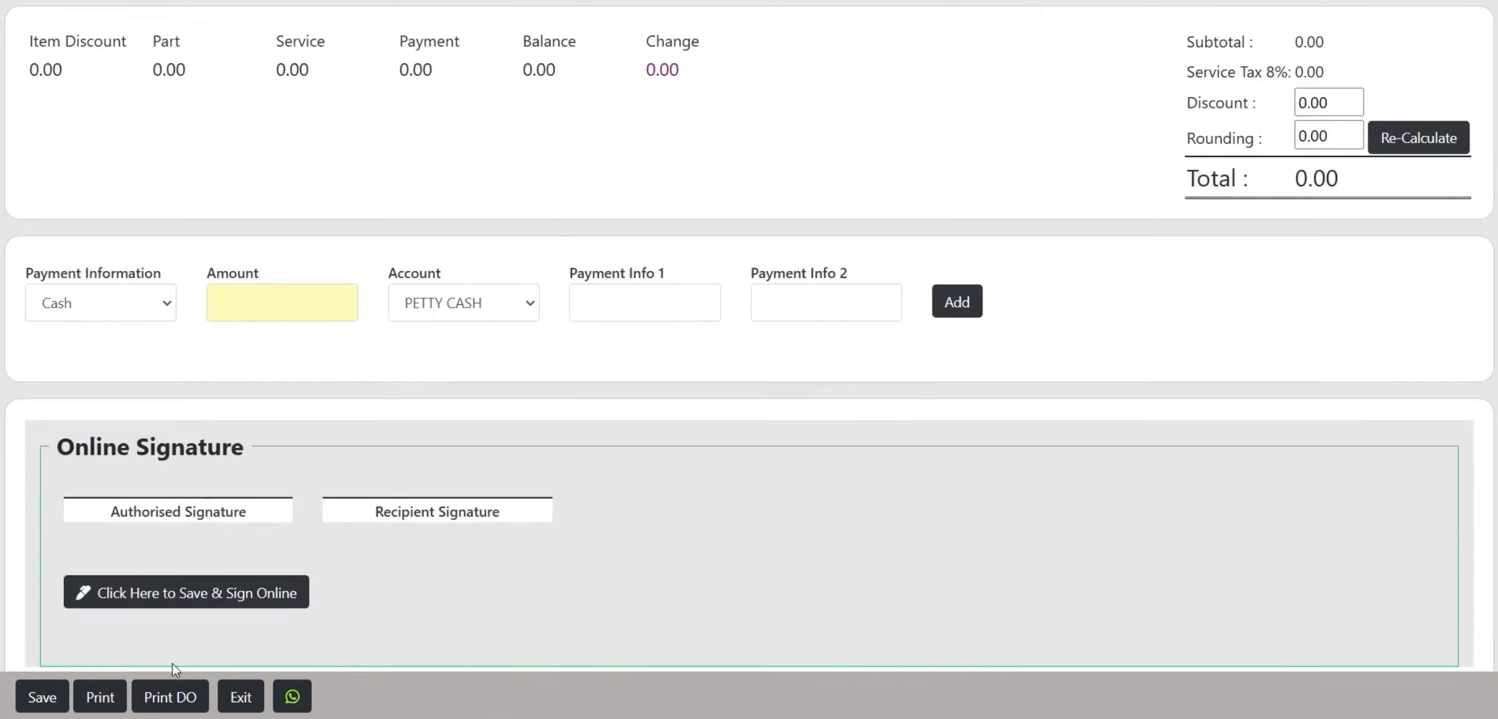
click(241, 696)
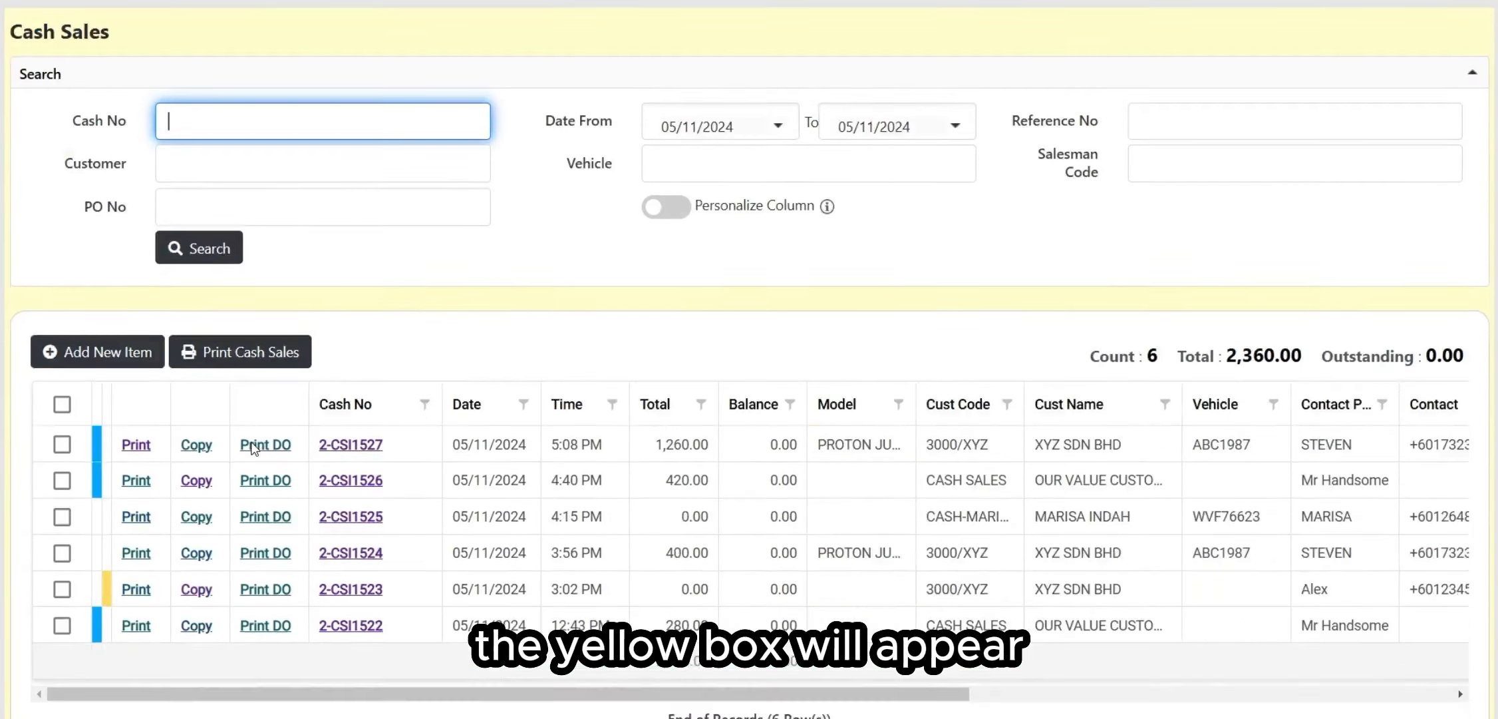
Examine the blue and yellow row markers and the count, total and outstanding figures of the cash sales list
scroll(256, 451, down, 1)
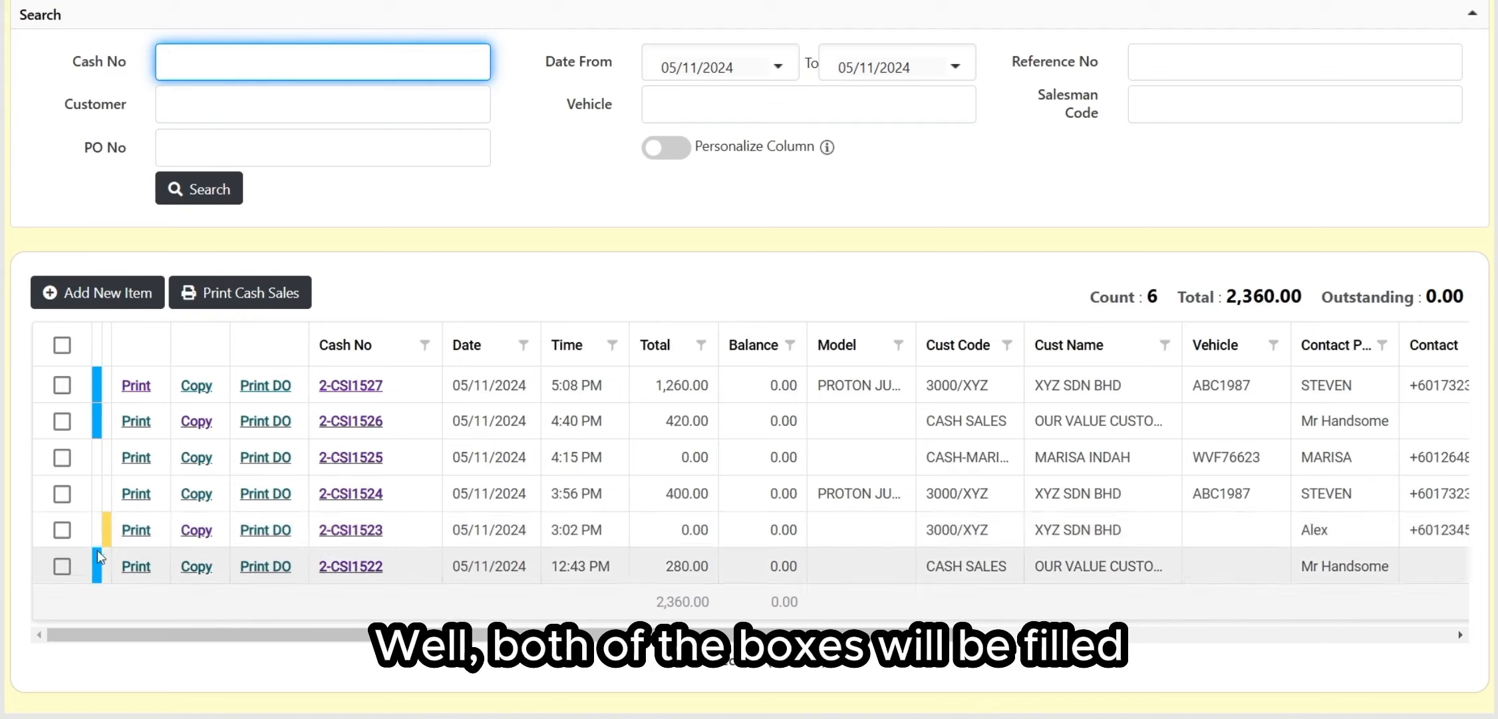
click(109, 529)
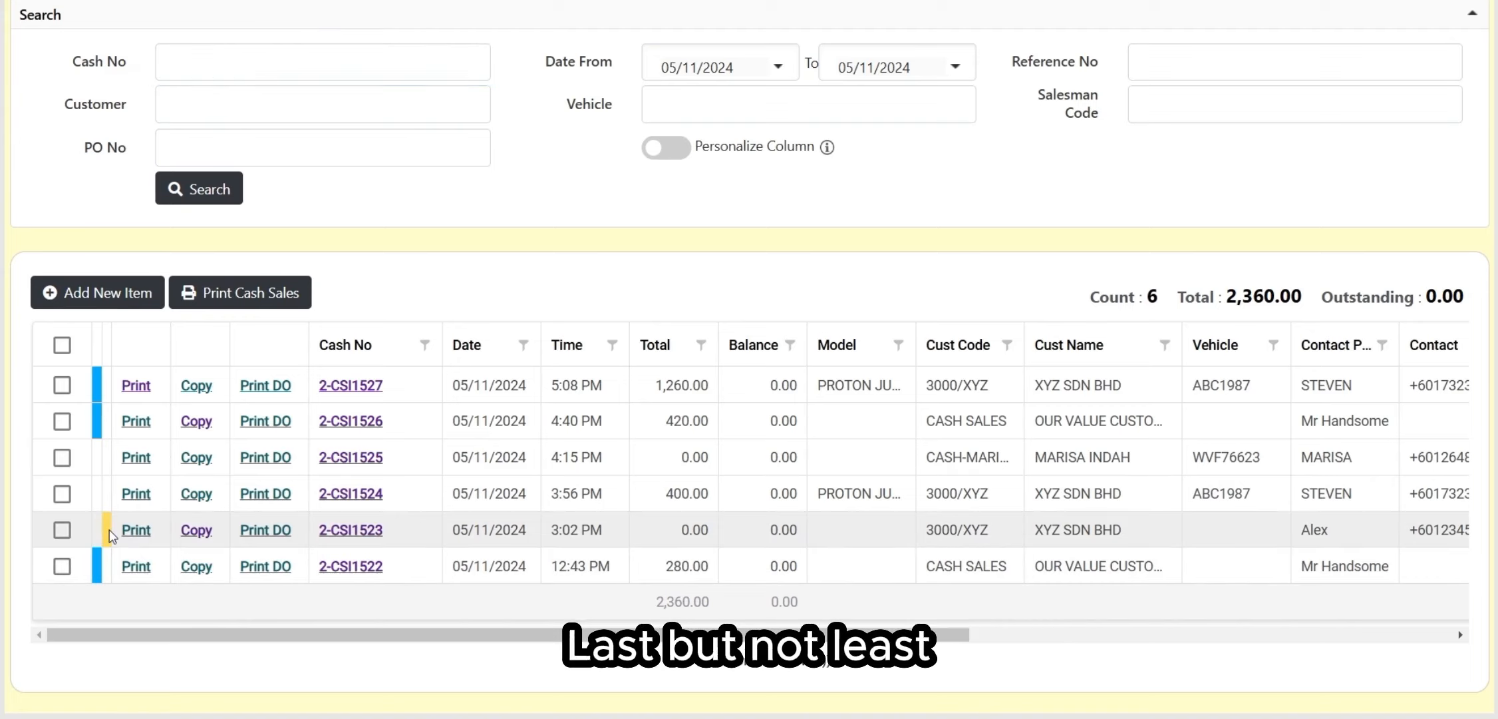
drag(1087, 300, 1464, 297)
click(1099, 290)
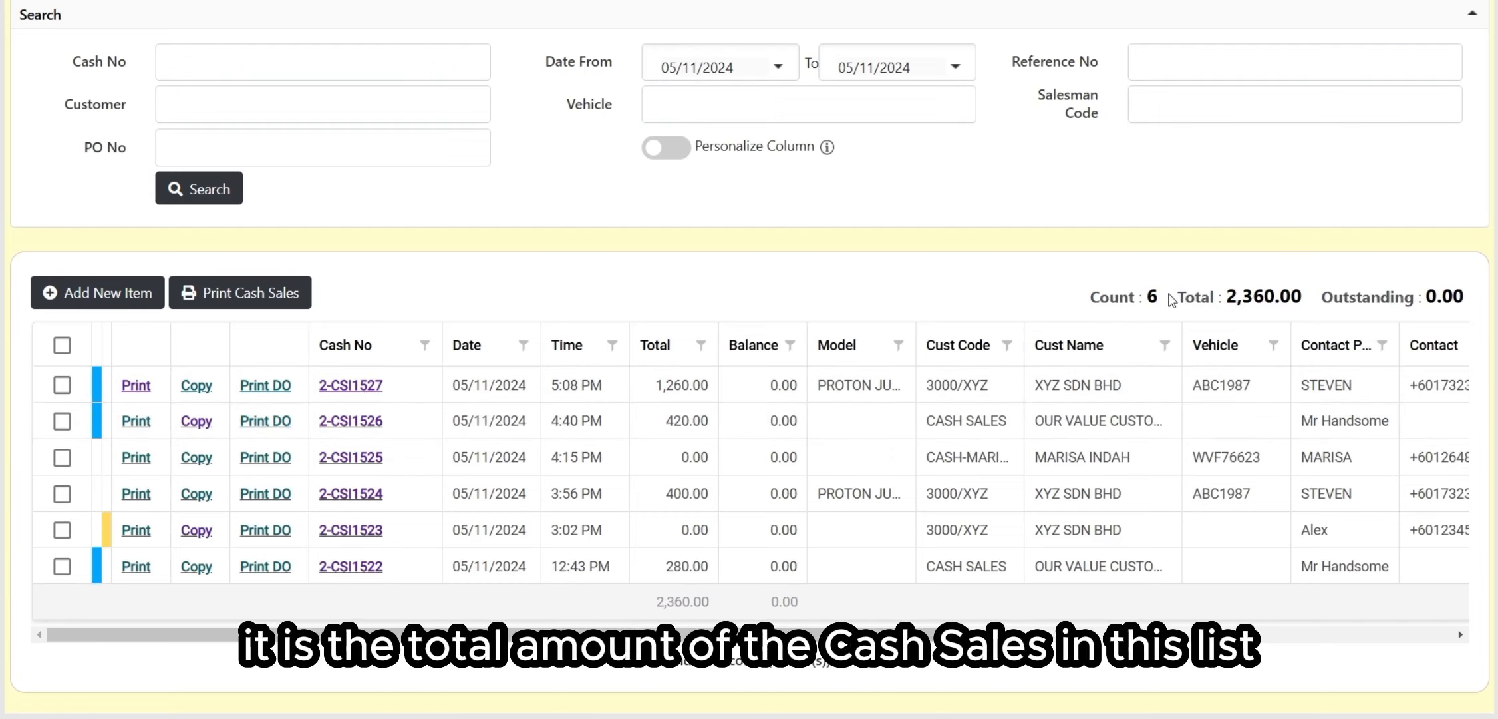
drag(1173, 296, 1324, 303)
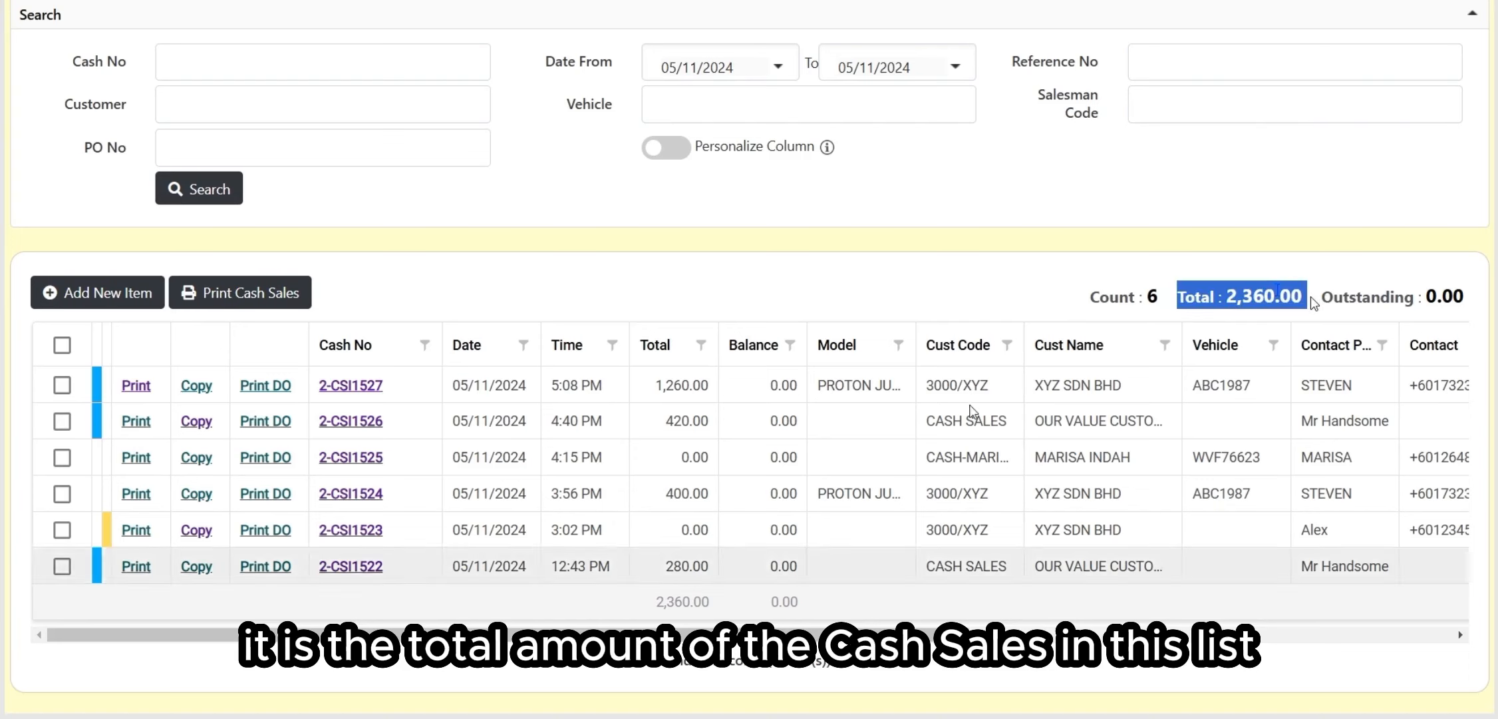
click(1392, 287)
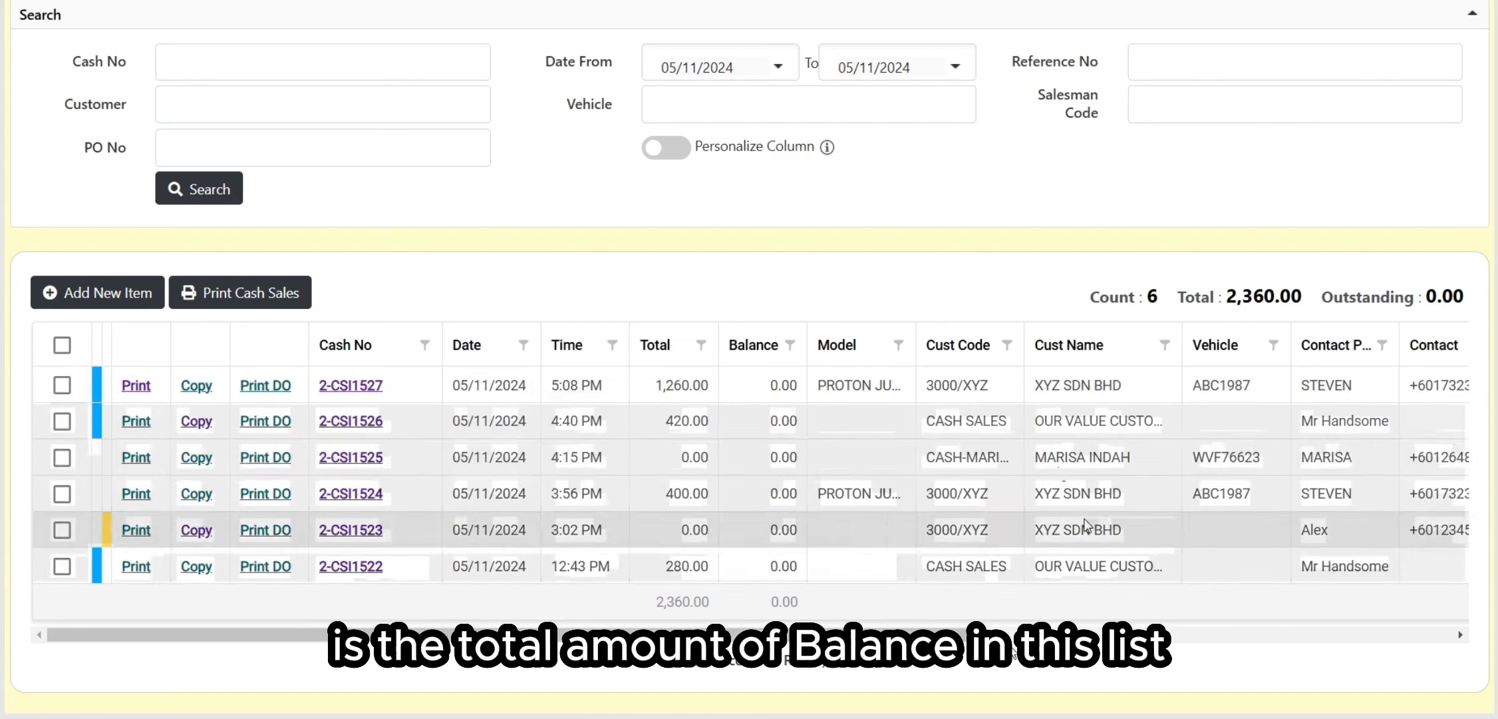